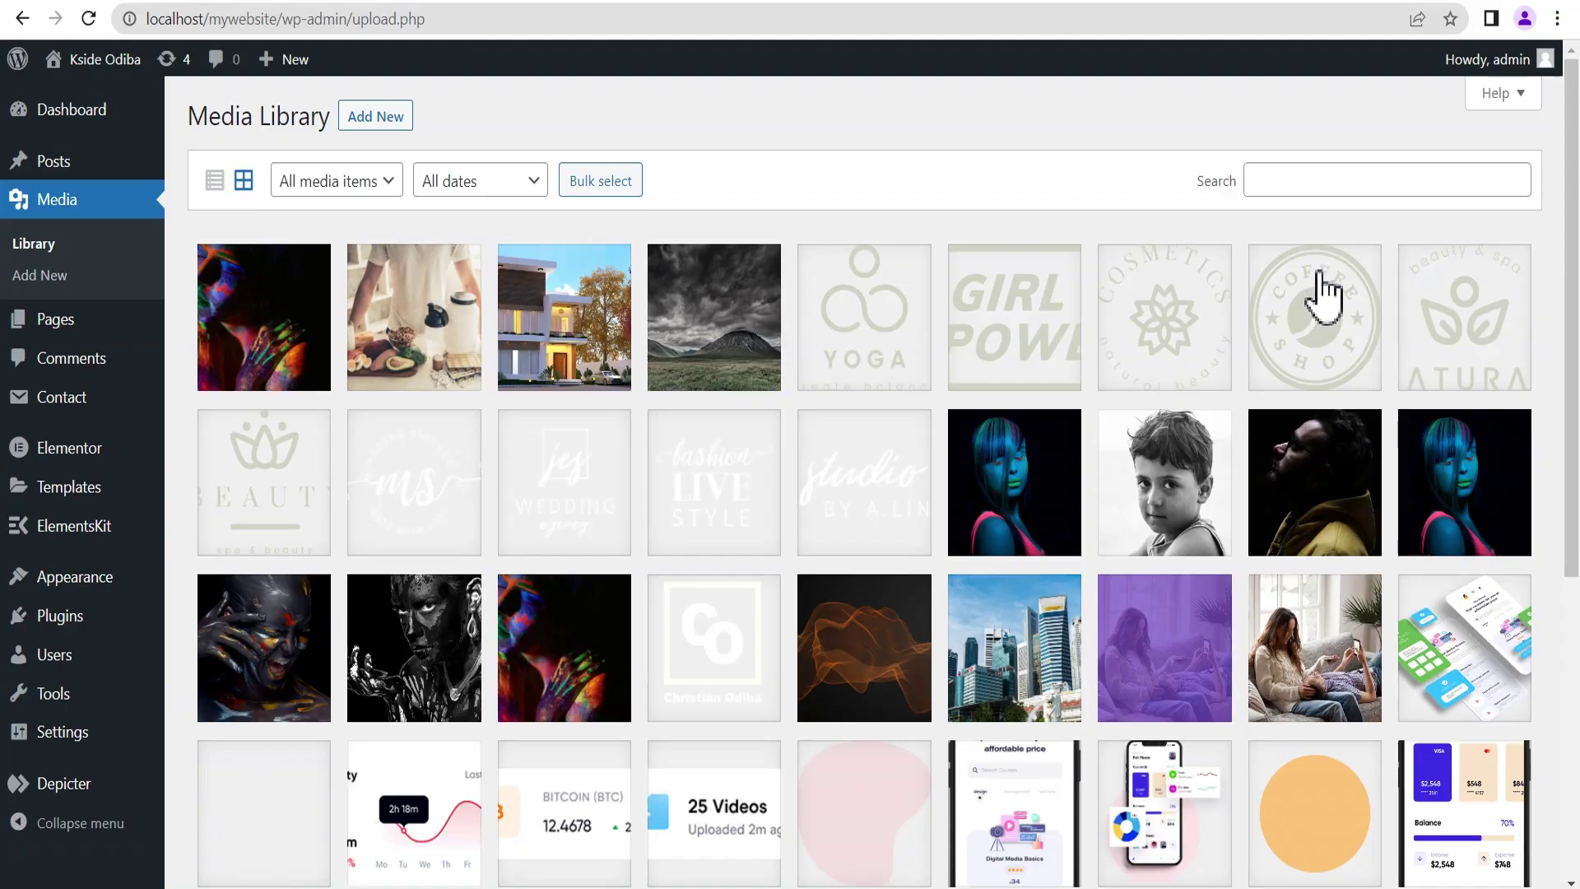
# - Switch the Media Library to list view
pyautogui.scroll(-3, 1321, 288)
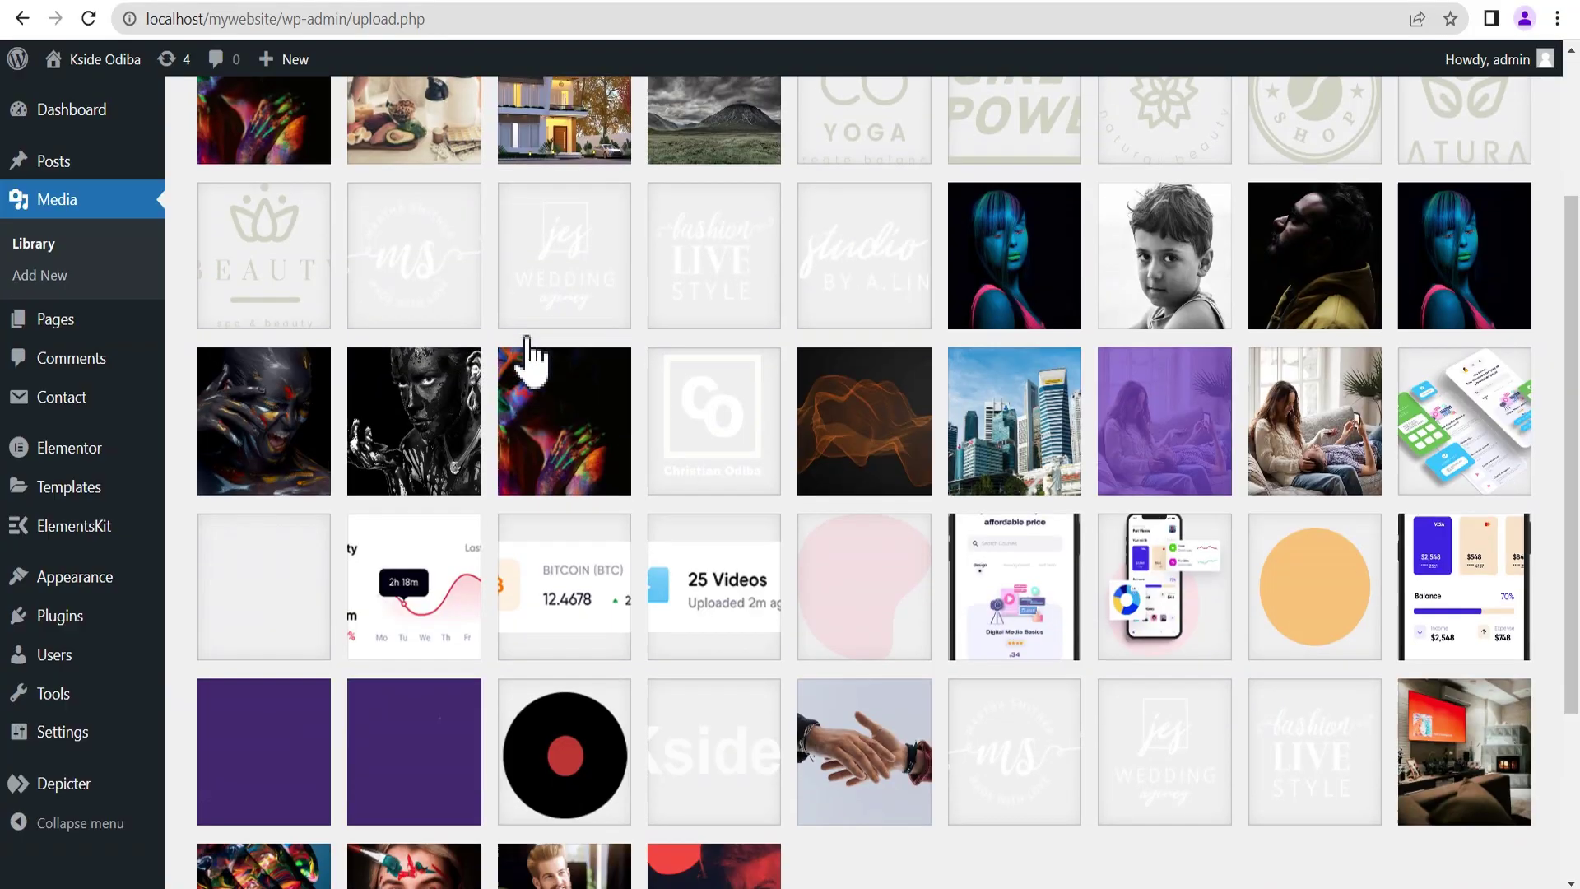
pyautogui.scroll(3, 521, 353)
pyautogui.click(217, 183)
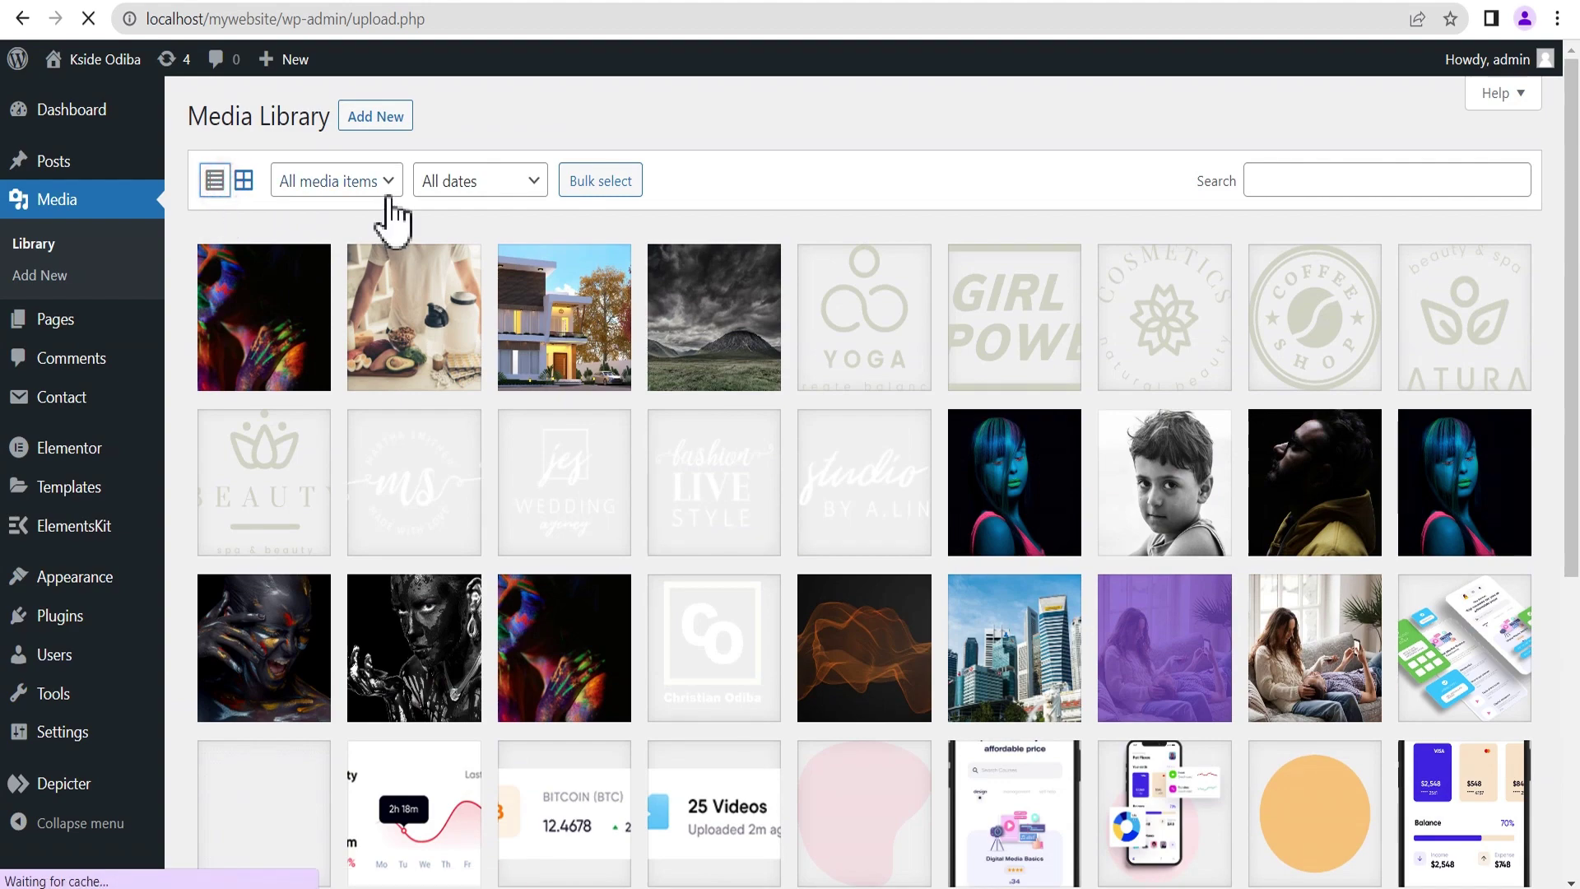
# - Reopen the Media Library to show FileBird's folder tree with Apps, Music, Backgrounds and Documents
pyautogui.scroll(-18, 782, 423)
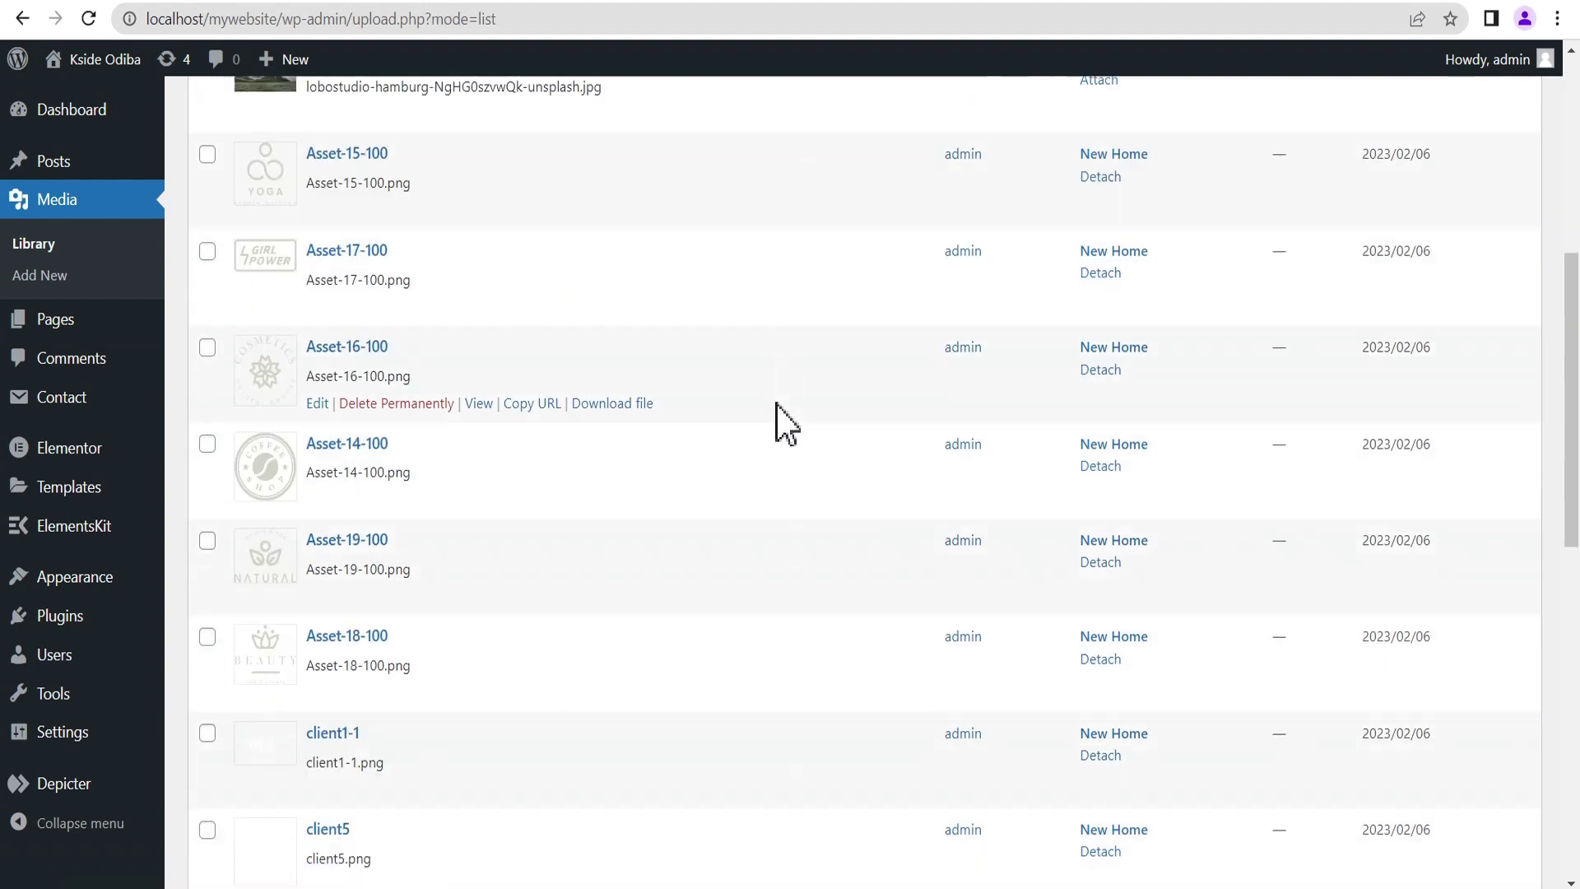
pyautogui.scroll(12, 751, 430)
pyautogui.scroll(6, 494, 330)
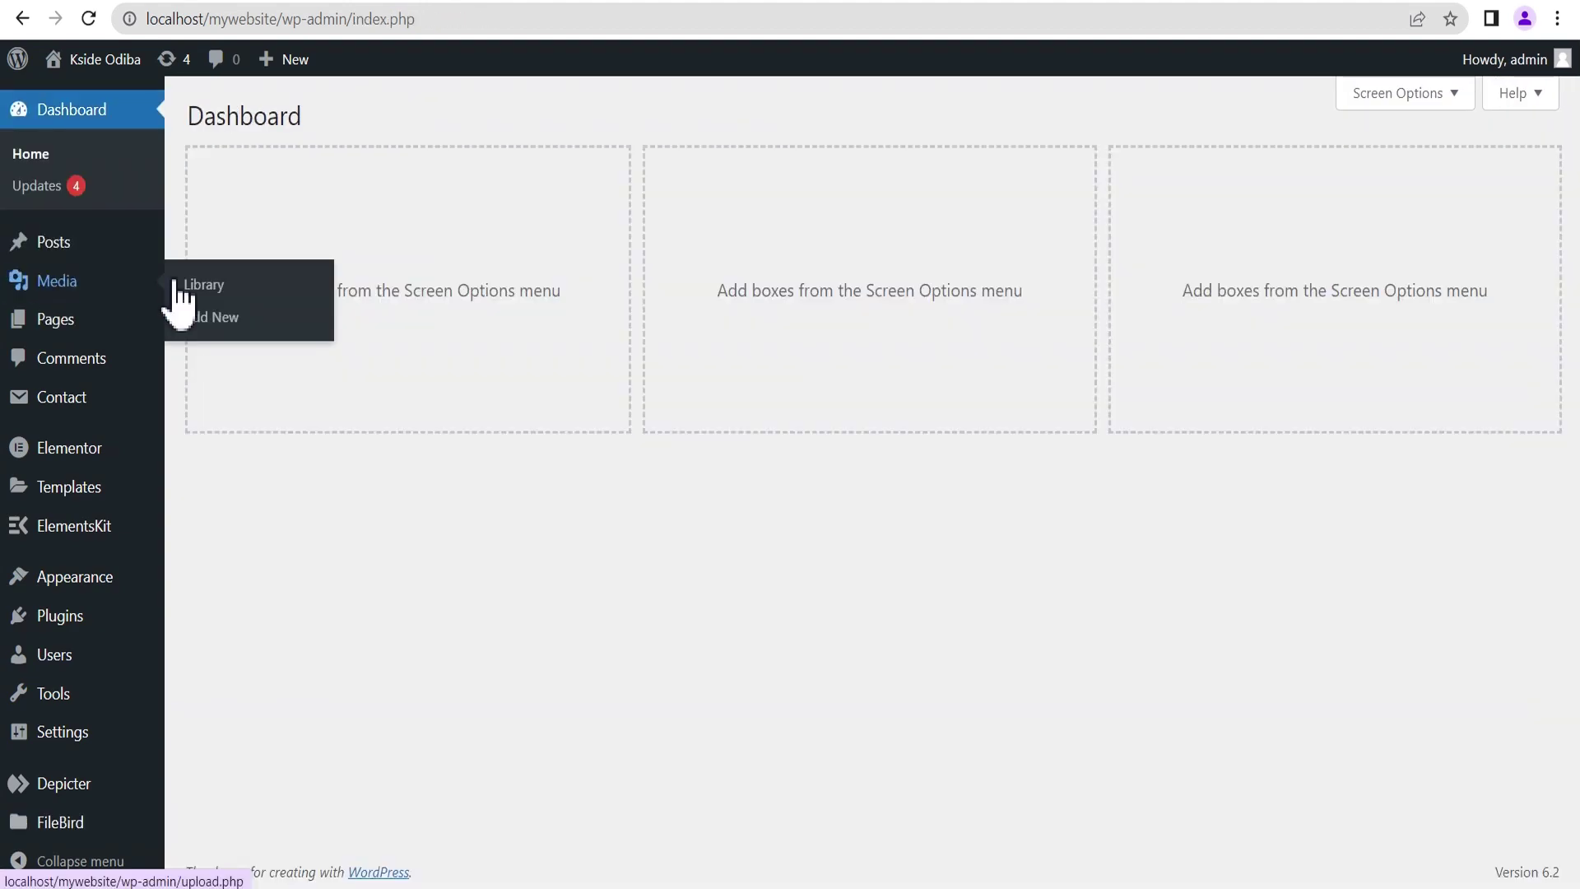
pyautogui.click(181, 282)
# - View the unorganized files, collapse Music, Apps and Gbook, and open the Partners folder
pyautogui.click(422, 288)
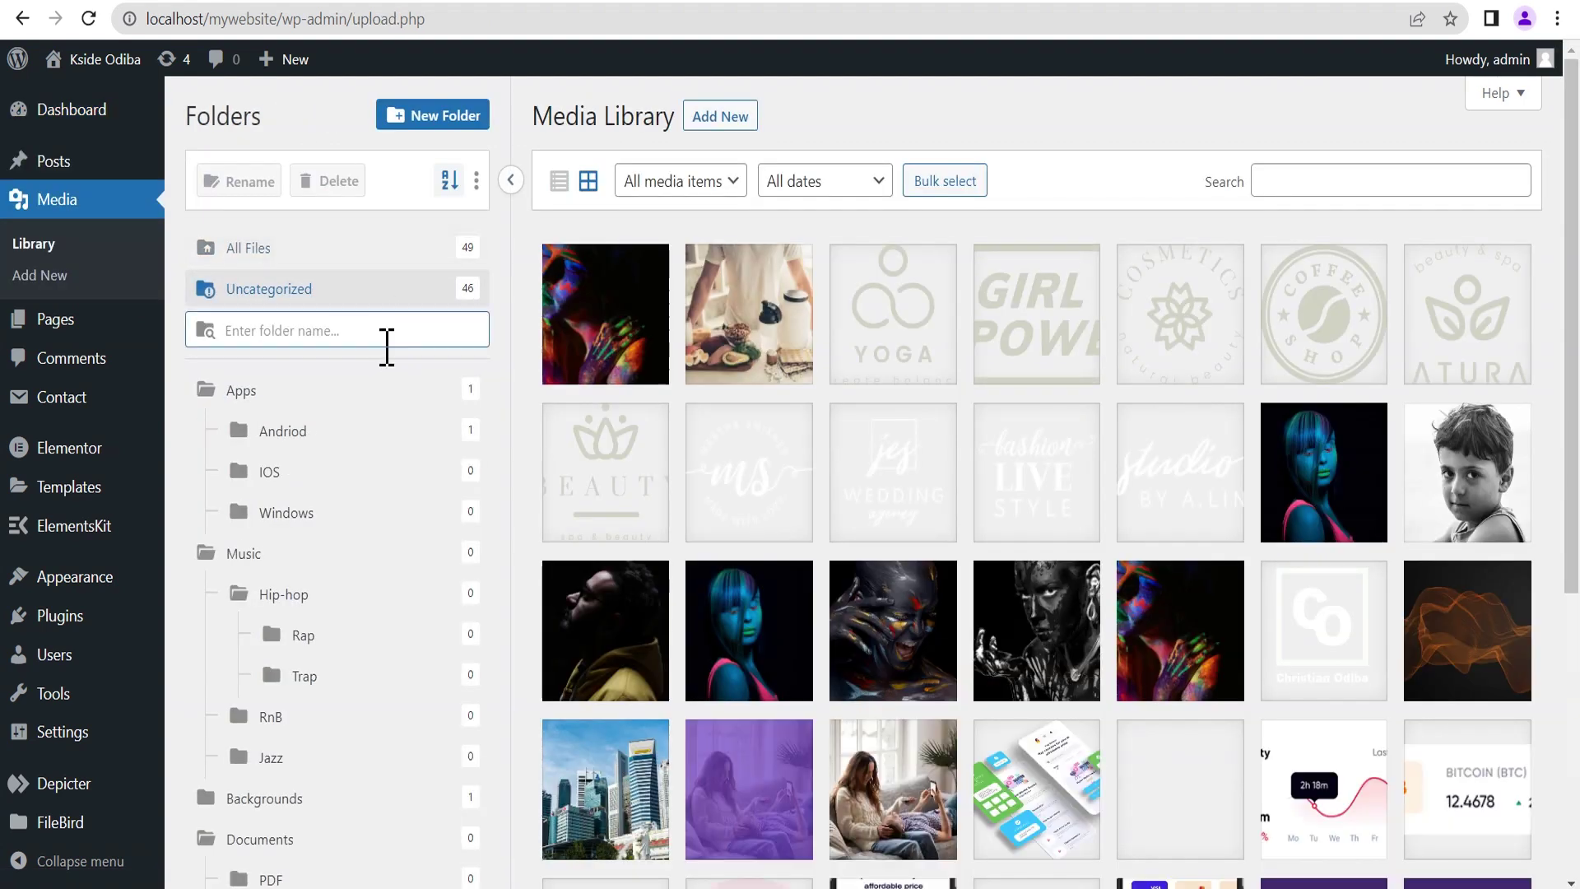
pyautogui.scroll(-5, 254, 451)
pyautogui.scroll(-3, 254, 476)
pyautogui.scroll(3, 202, 580)
pyautogui.click(201, 554)
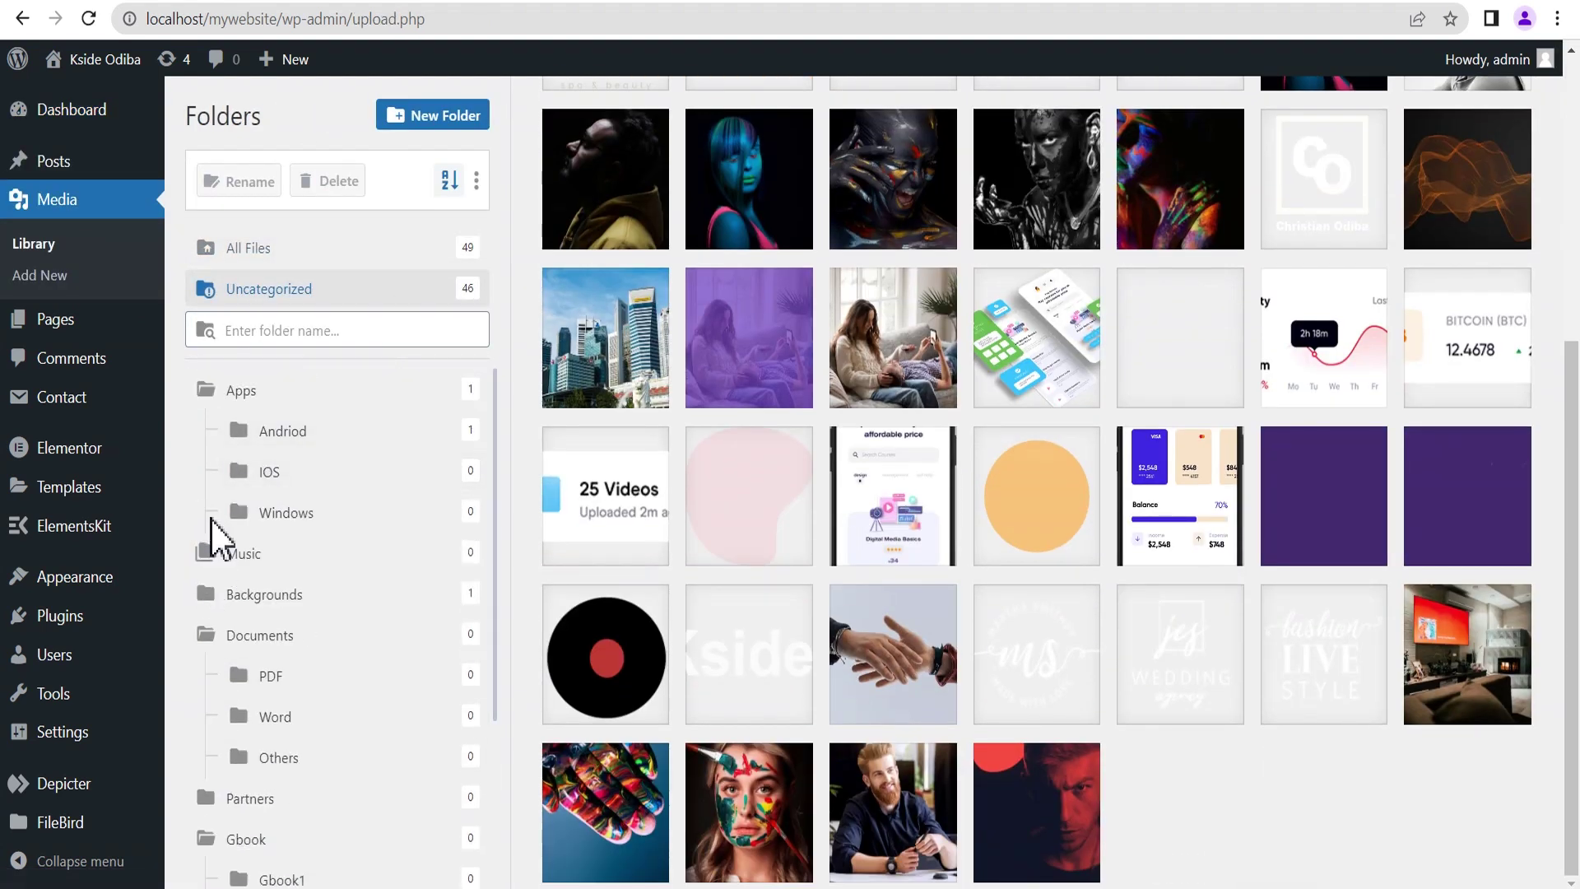
pyautogui.click(206, 390)
pyautogui.click(206, 716)
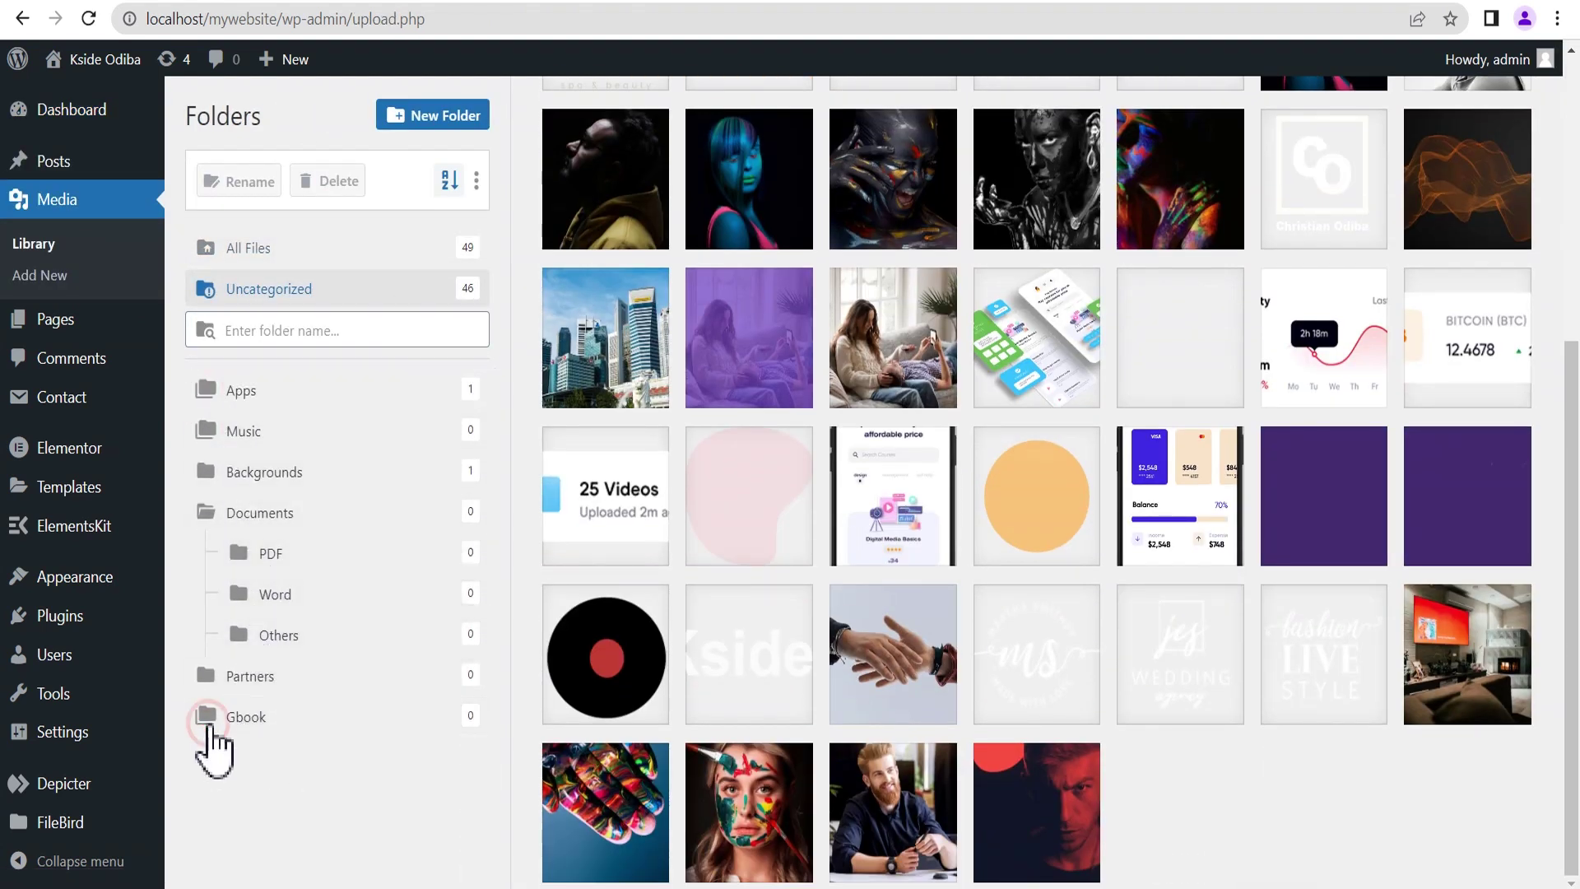
pyautogui.click(207, 677)
# - Expand Music, Hip-hop, Documents, Gbook and Apps, view Backgrounds, then show all files
pyautogui.click(205, 431)
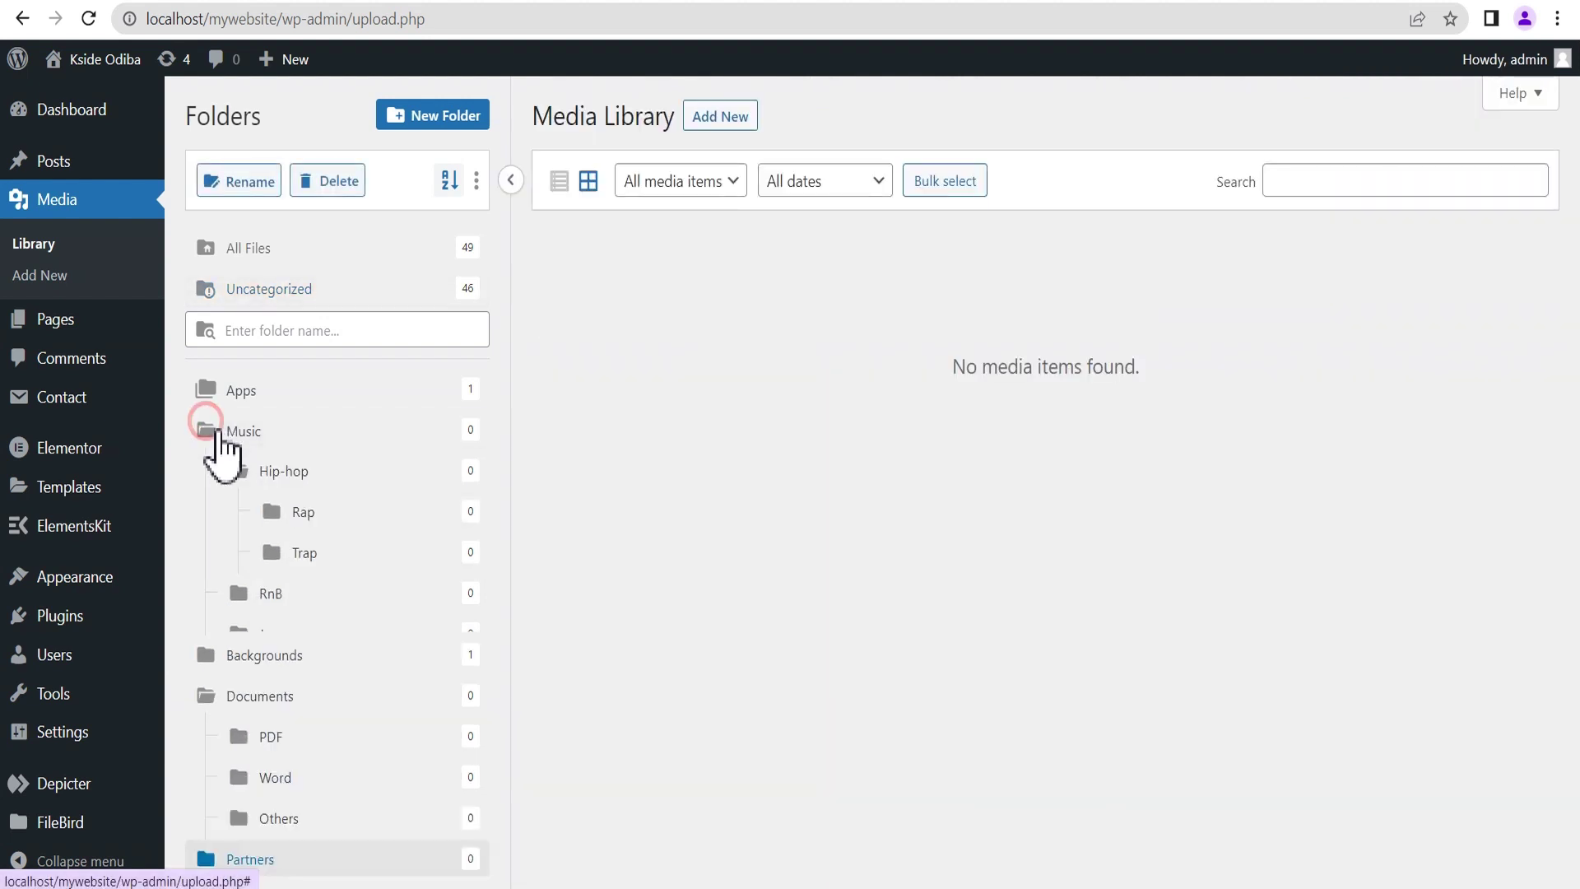
pyautogui.click(238, 471)
pyautogui.click(206, 430)
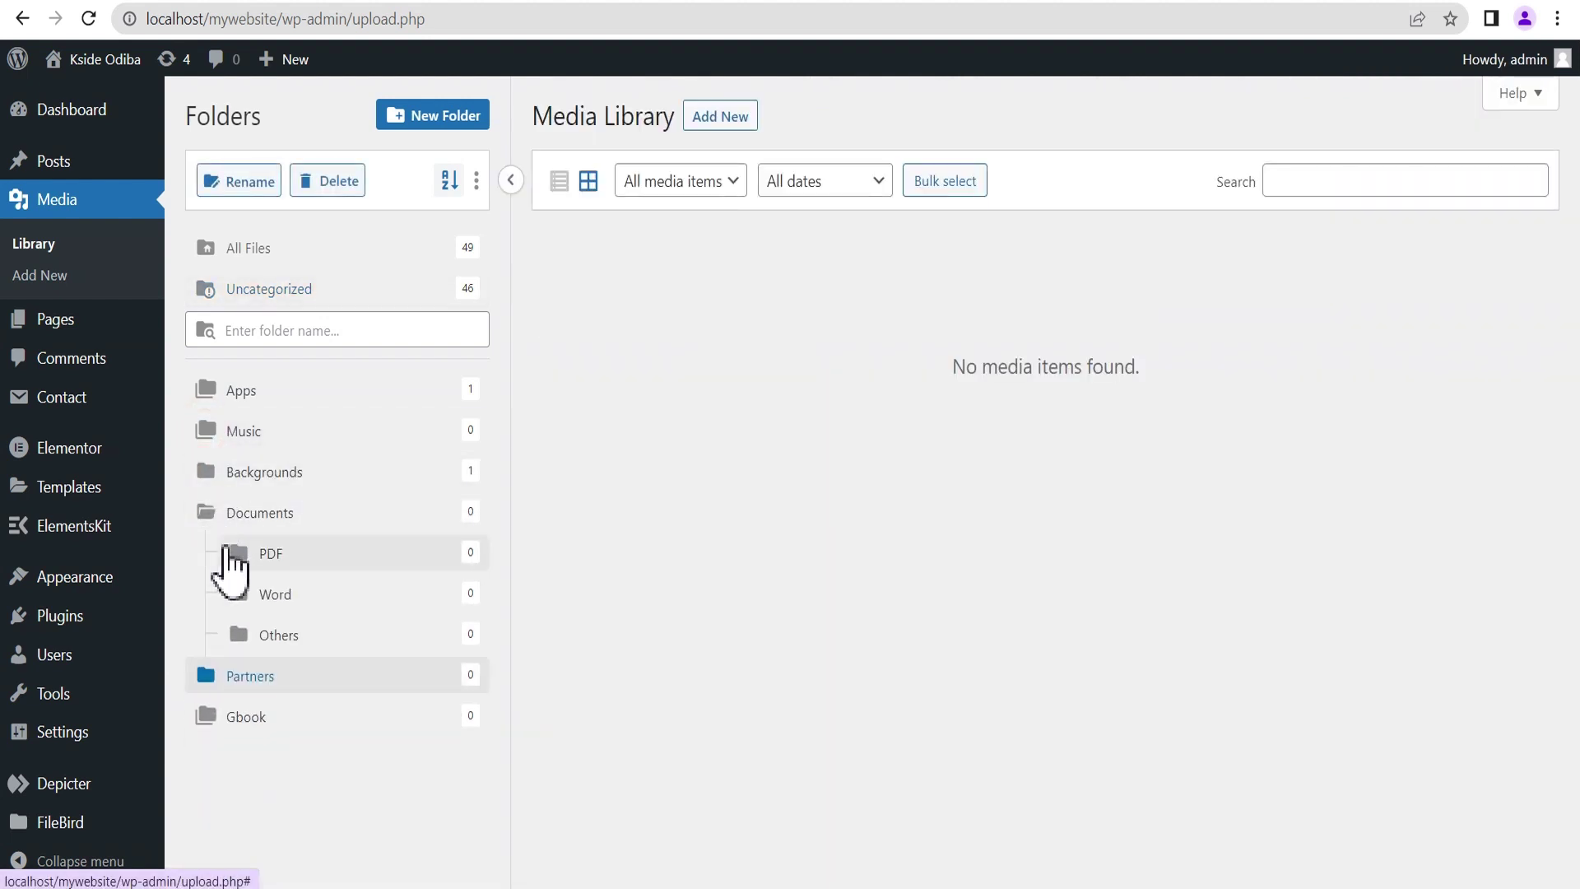
pyautogui.click(205, 511)
pyautogui.click(205, 511)
pyautogui.click(206, 715)
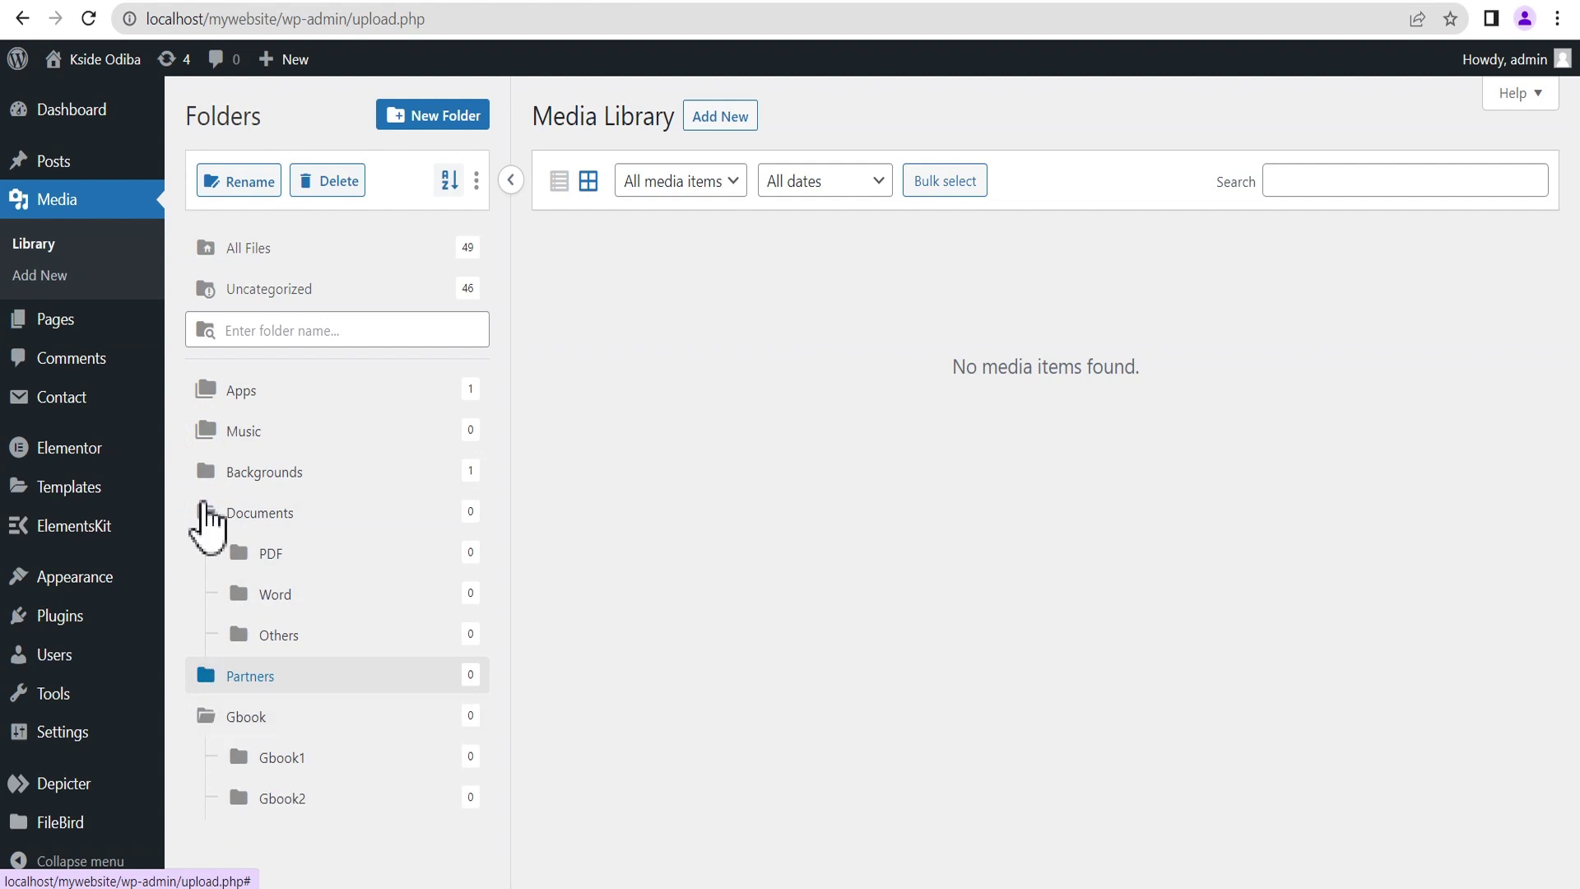
pyautogui.click(209, 471)
pyautogui.click(206, 430)
pyautogui.click(207, 388)
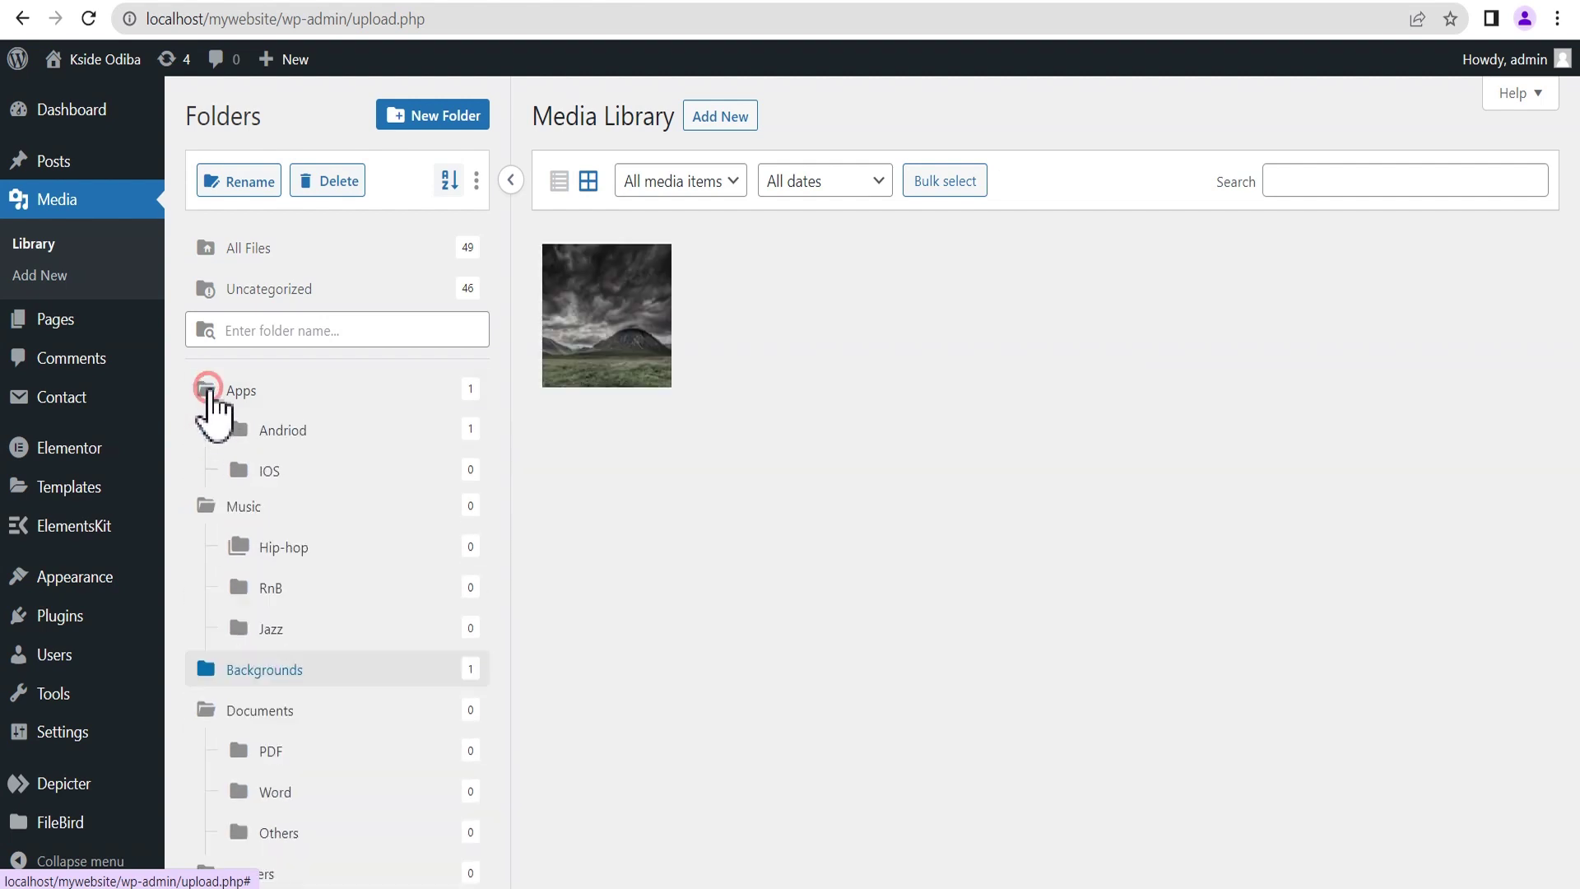
pyautogui.click(254, 249)
# - File the blue-hair portrait into Jazz and move the phone image from Andriod to IOS
pyautogui.moveTo(634, 323); pyautogui.dragTo(282, 599)
pyautogui.moveTo(617, 675); pyautogui.dragTo(283, 679)
pyautogui.scroll(-3, 1069, 728)
pyautogui.moveTo(1325, 732); pyautogui.dragTo(362, 485)
pyautogui.scroll(-2, 529, 609)
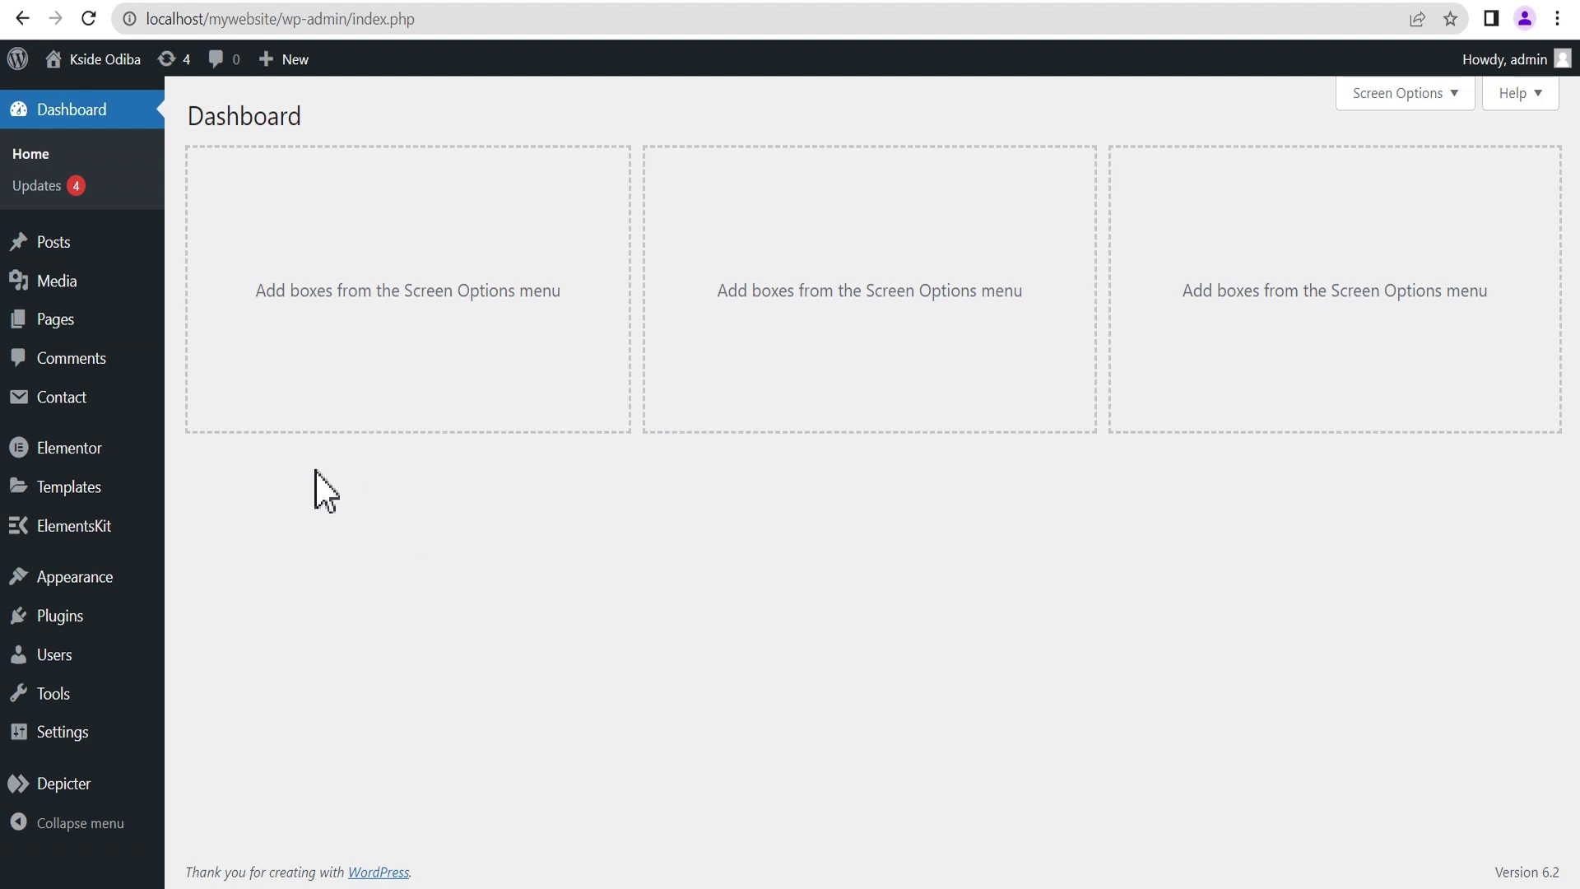
# - Reopen Media > Library as a plain list of 47 files without the folder panel
pyautogui.moveTo(69, 289)
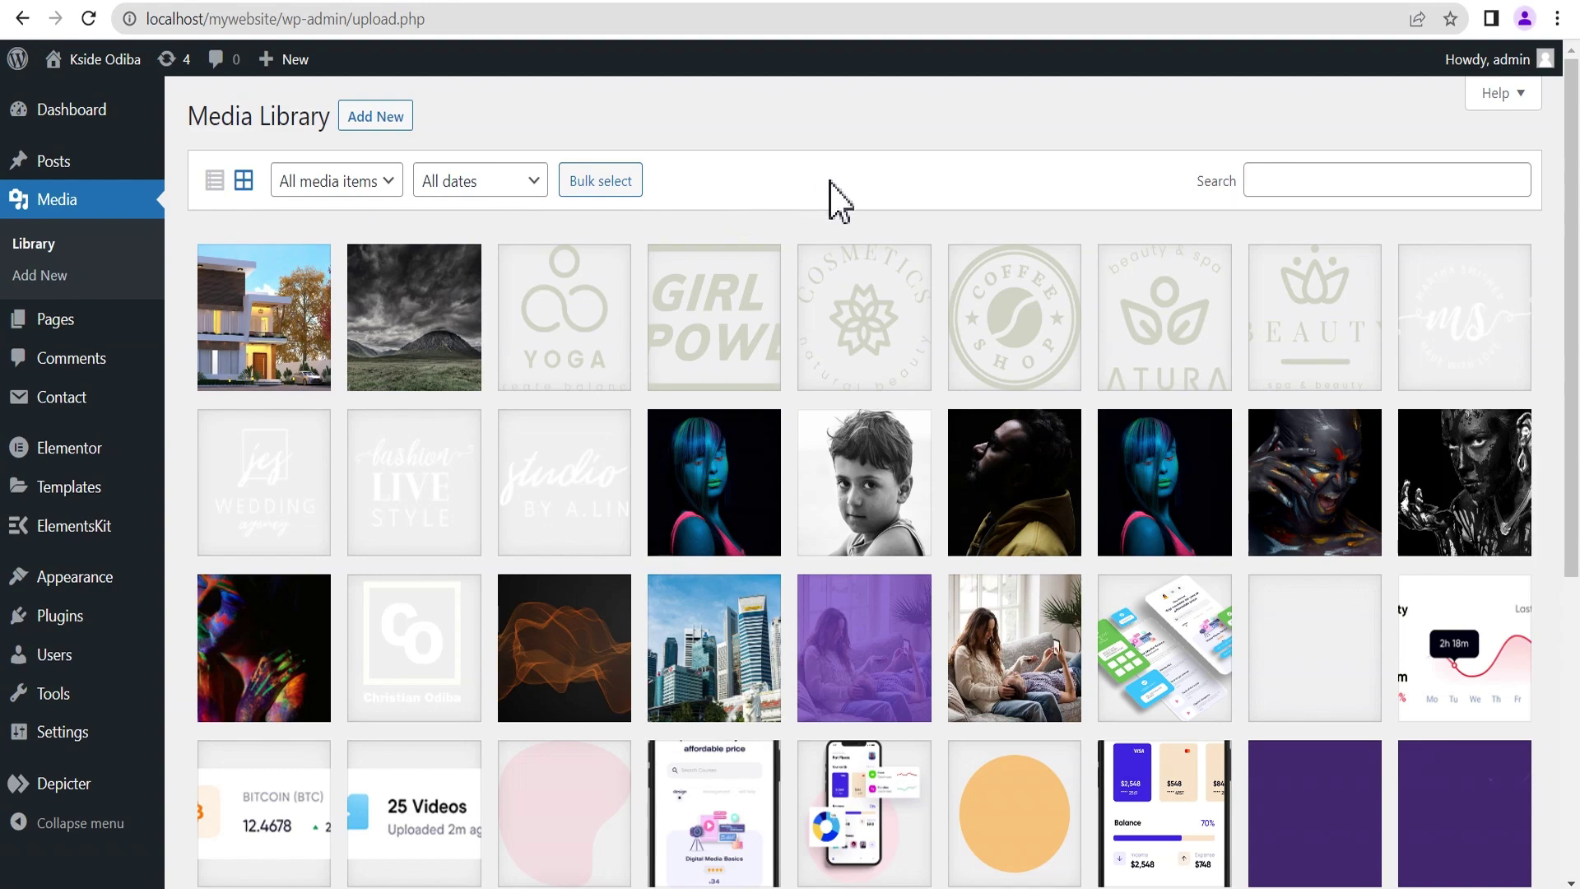
pyautogui.scroll(-3, 831, 197)
pyautogui.scroll(3, 846, 264)
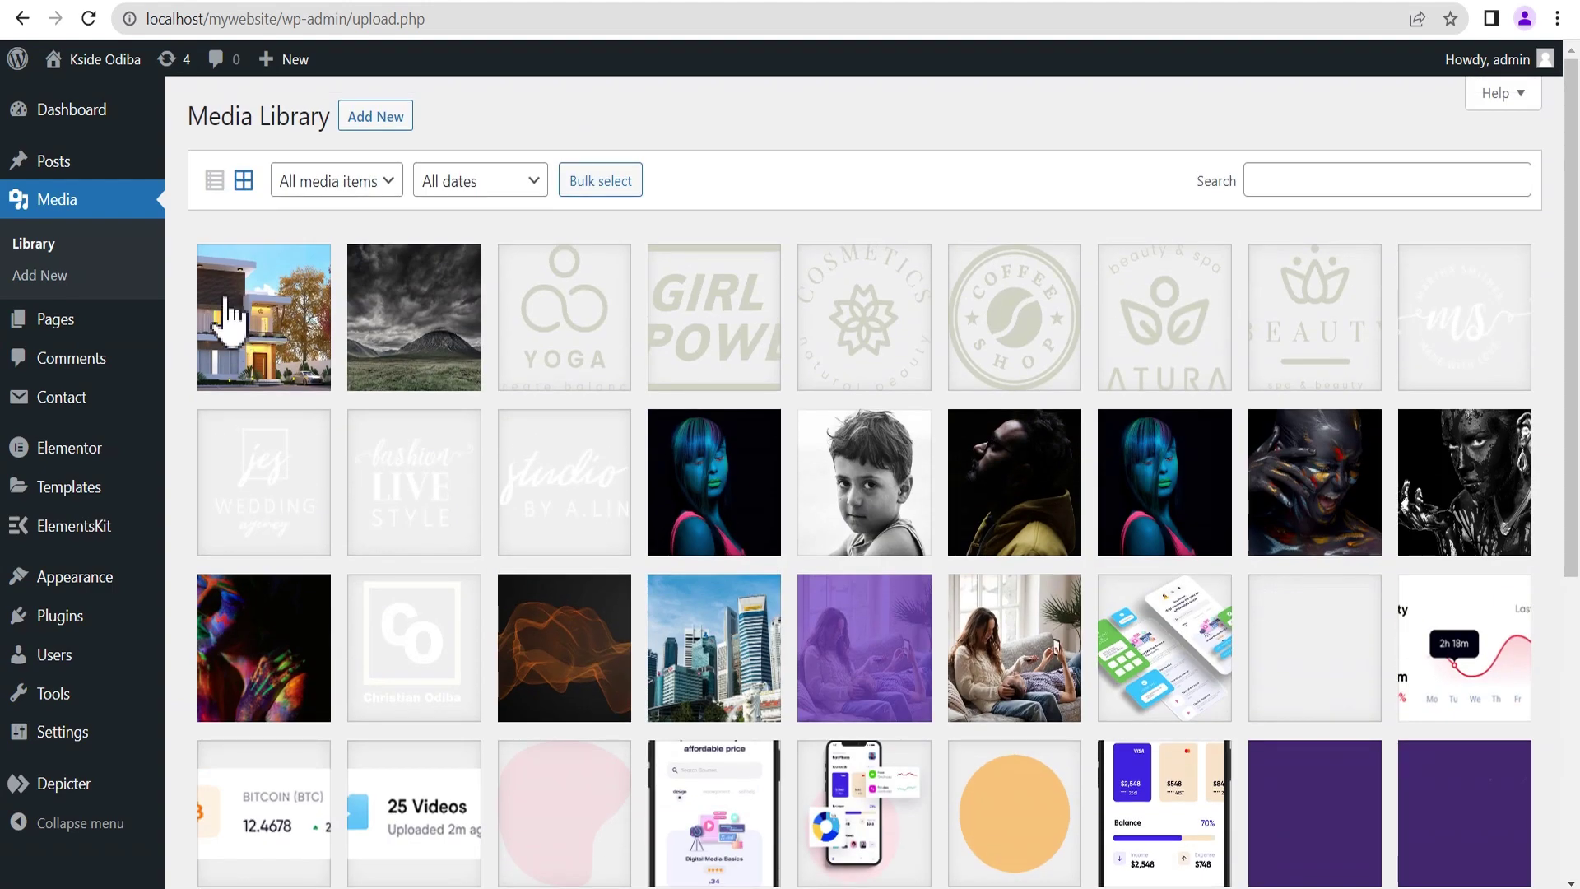
pyautogui.click(215, 184)
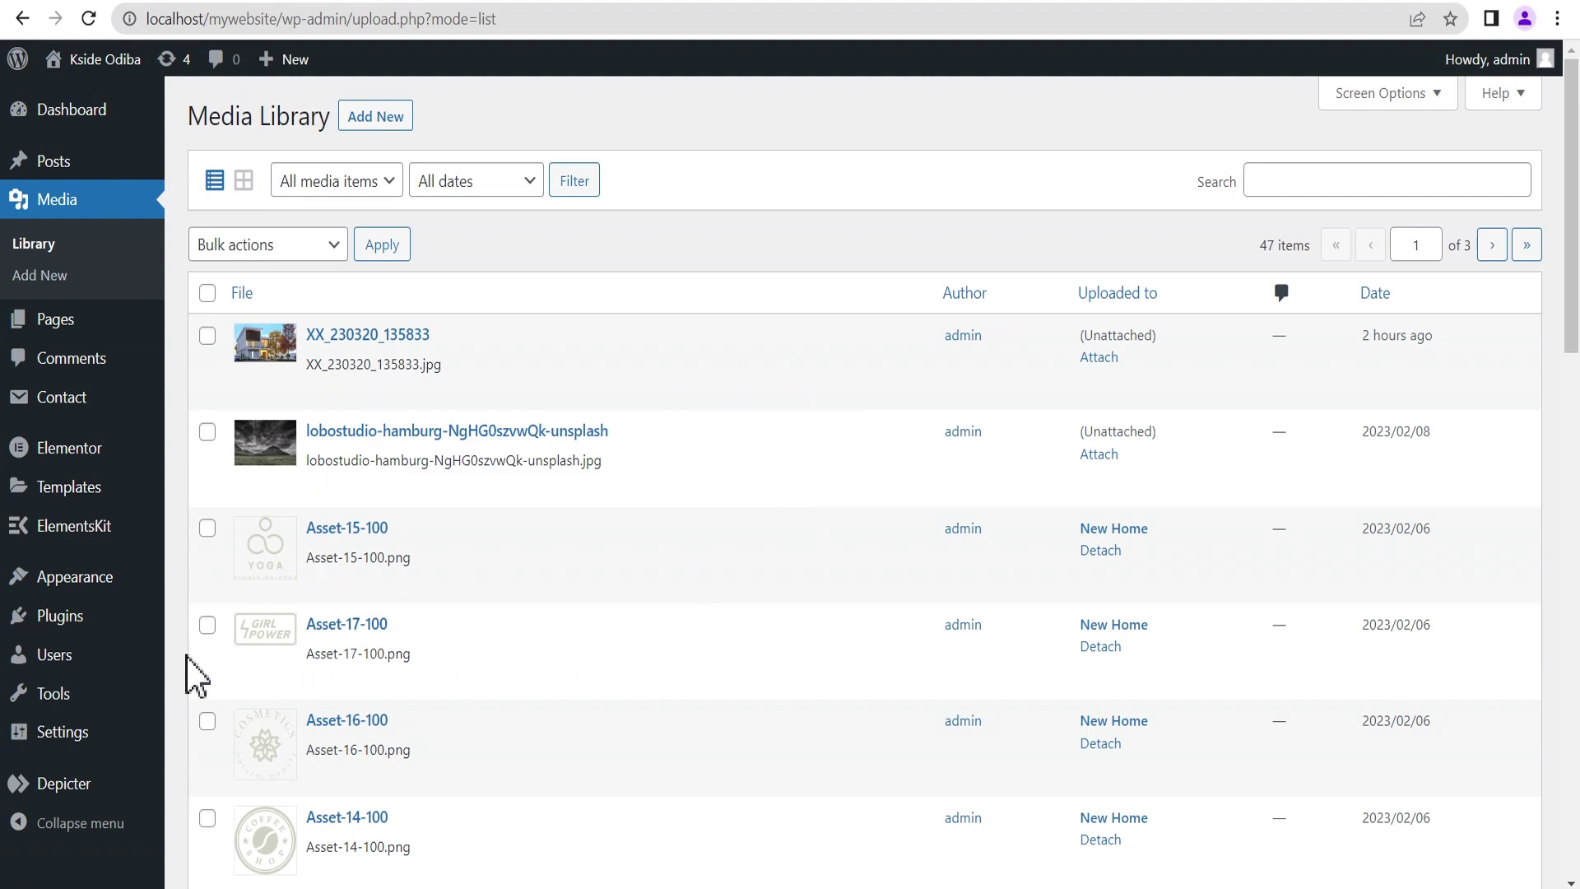
# - Activate Real Media Library in Installed Plugins and open the Media Library with its Folders panel
pyautogui.moveTo(78, 635)
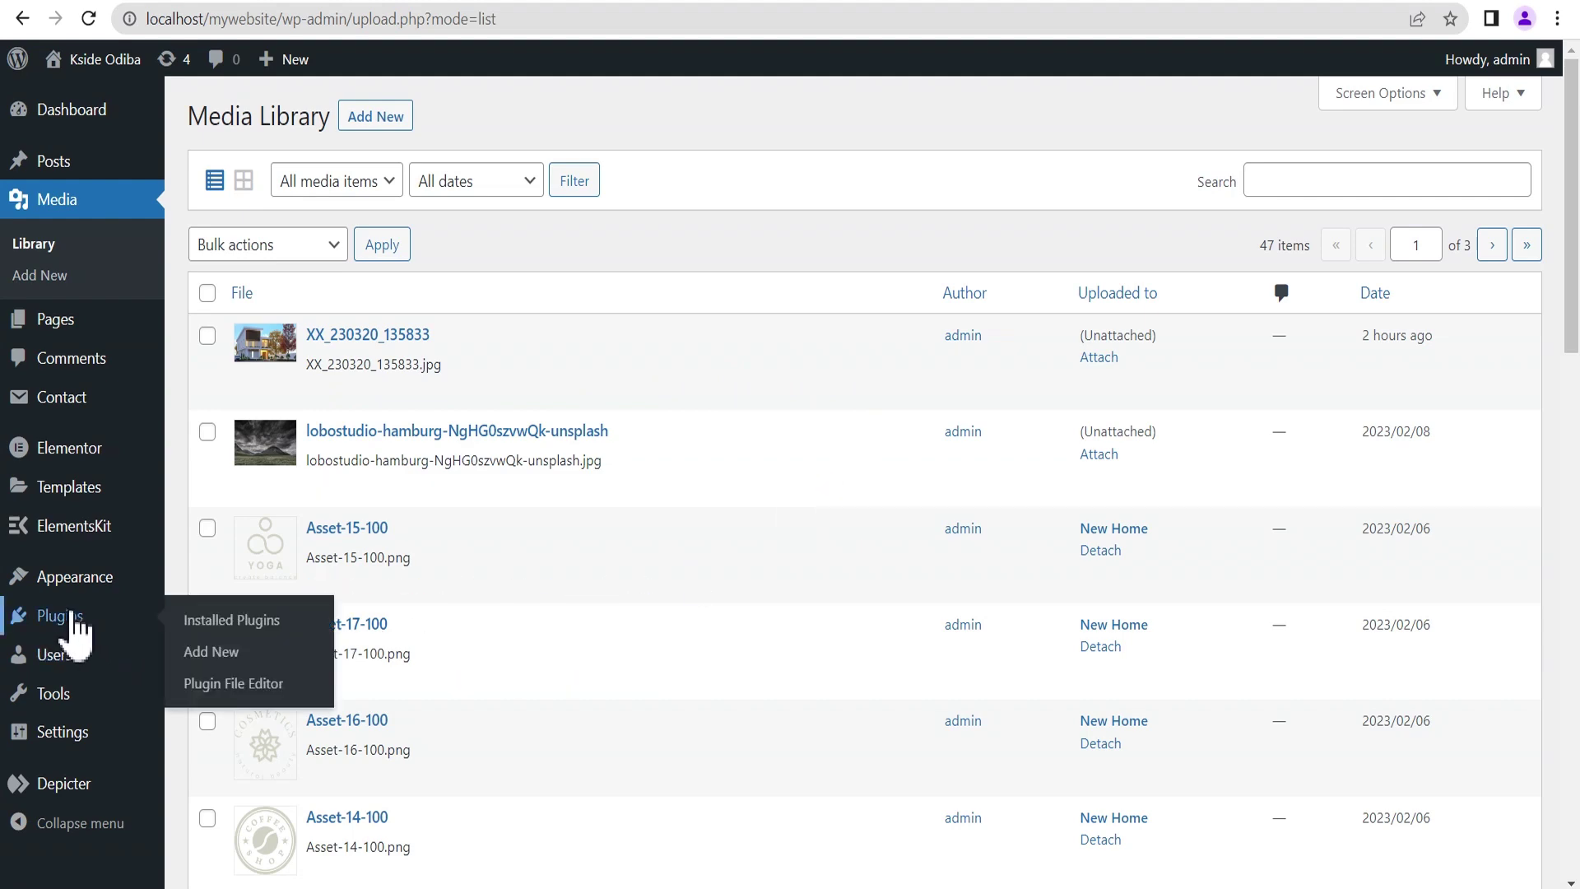
pyautogui.click(212, 622)
pyautogui.scroll(-3, 510, 518)
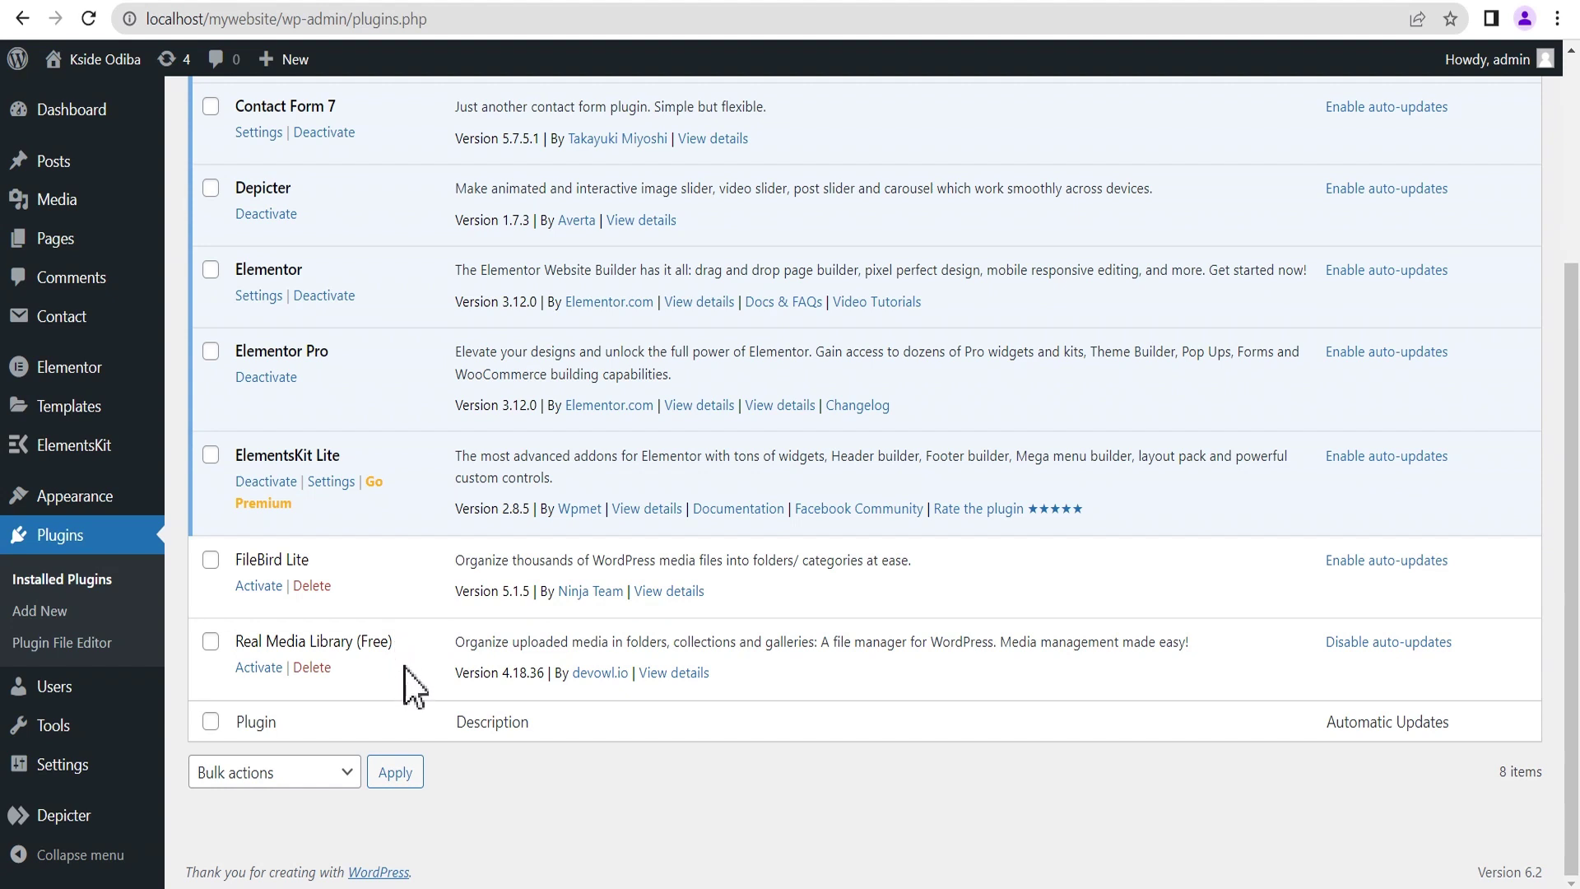
pyautogui.click(255, 668)
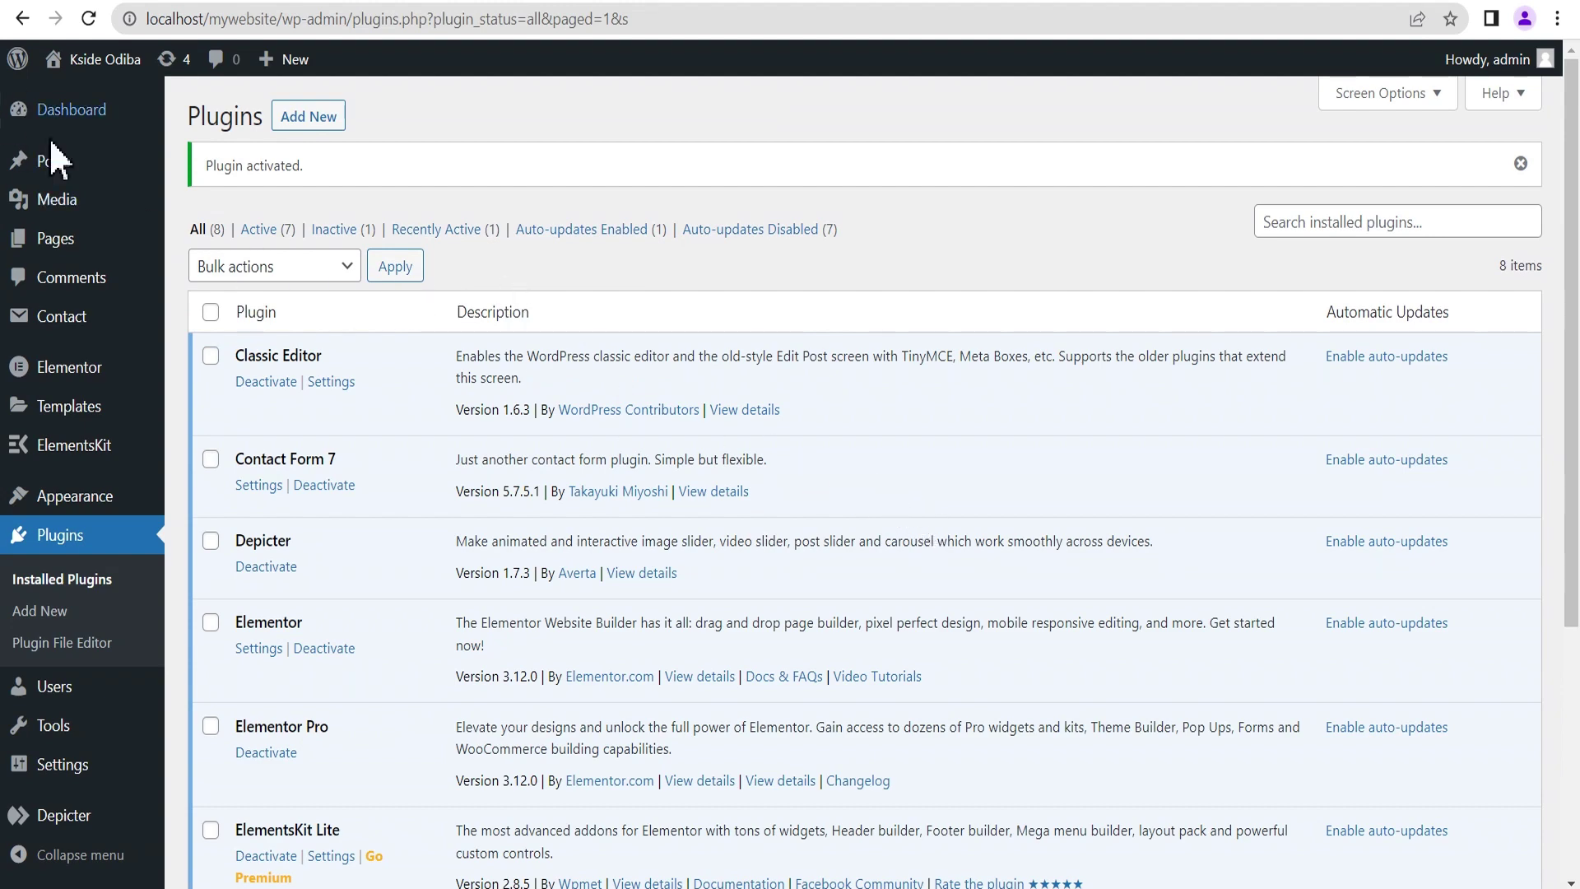
pyautogui.moveTo(69, 210)
pyautogui.click(202, 203)
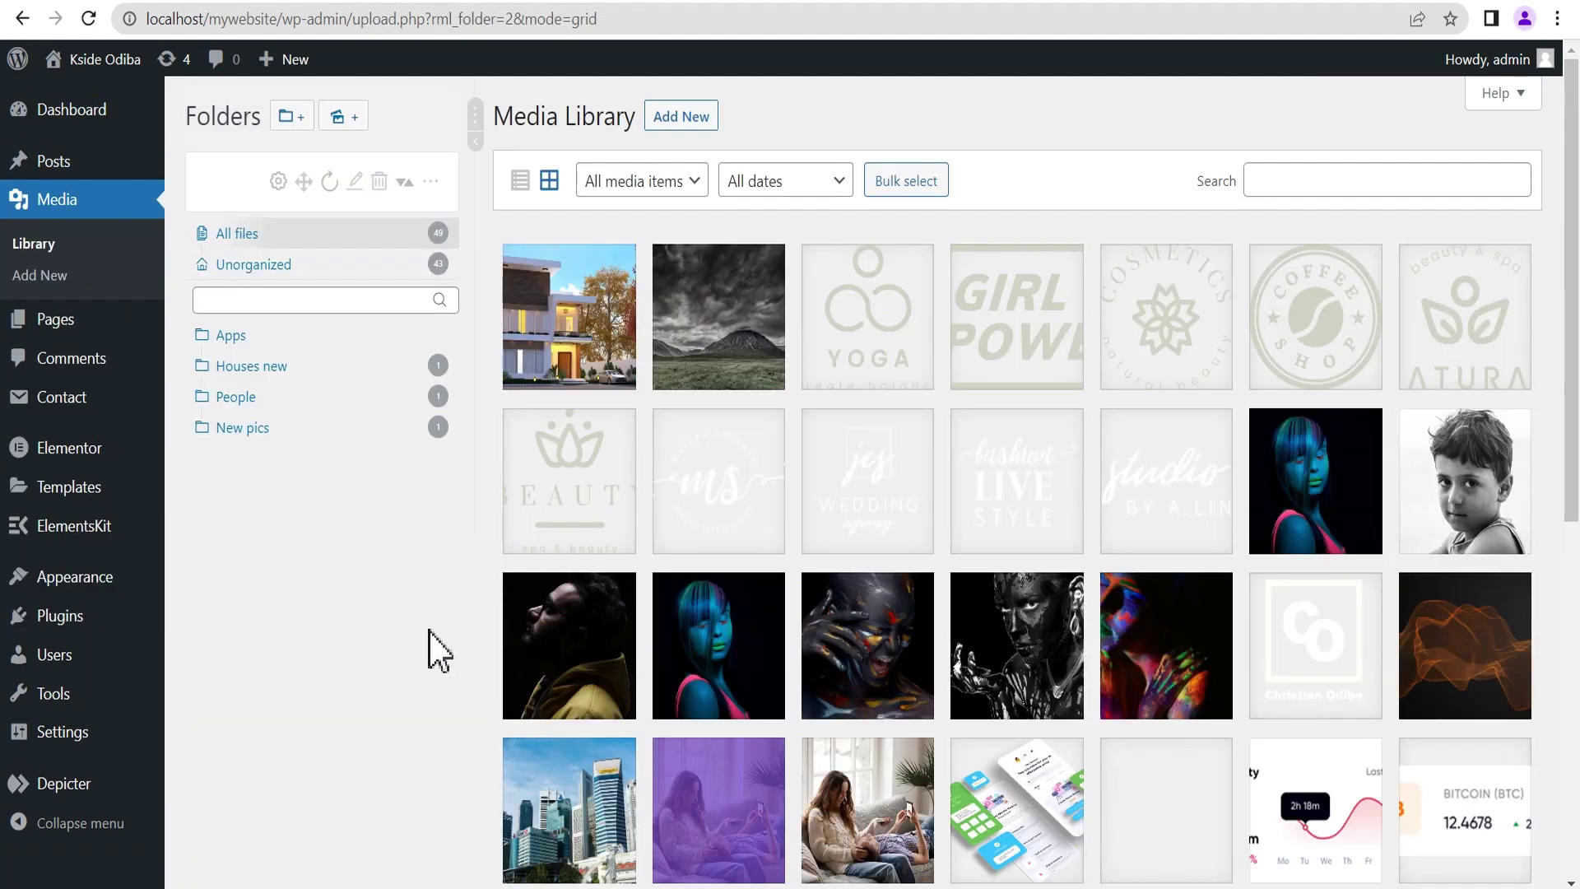
# - Create a new folder named 'Partners' in the Real Media Library tree
pyautogui.click(290, 122)
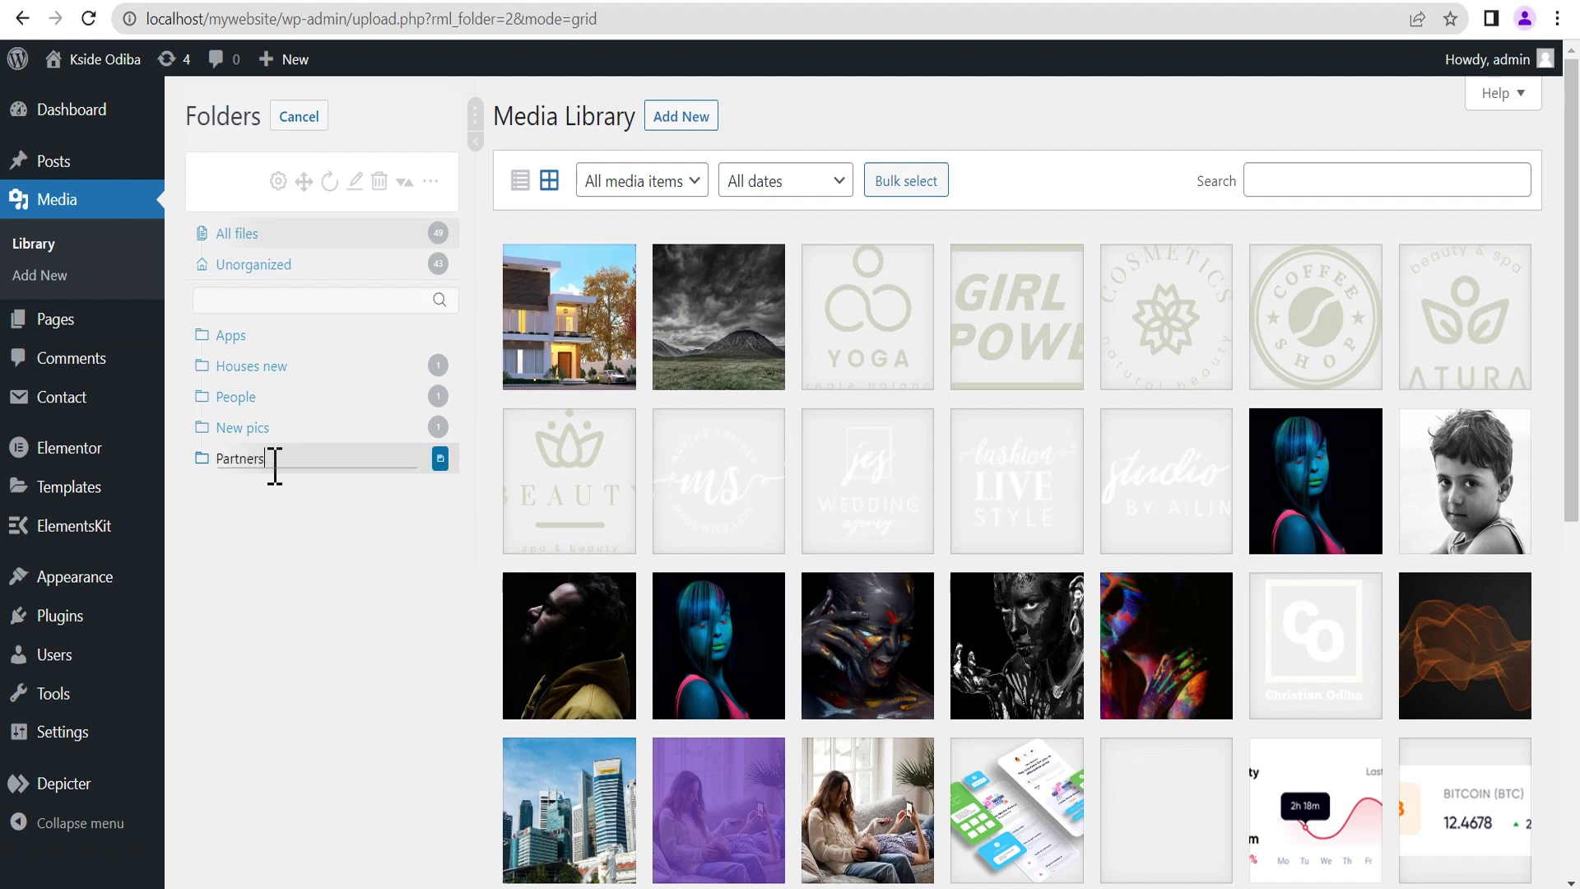
pyautogui.write('Partners')
pyautogui.click(441, 459)
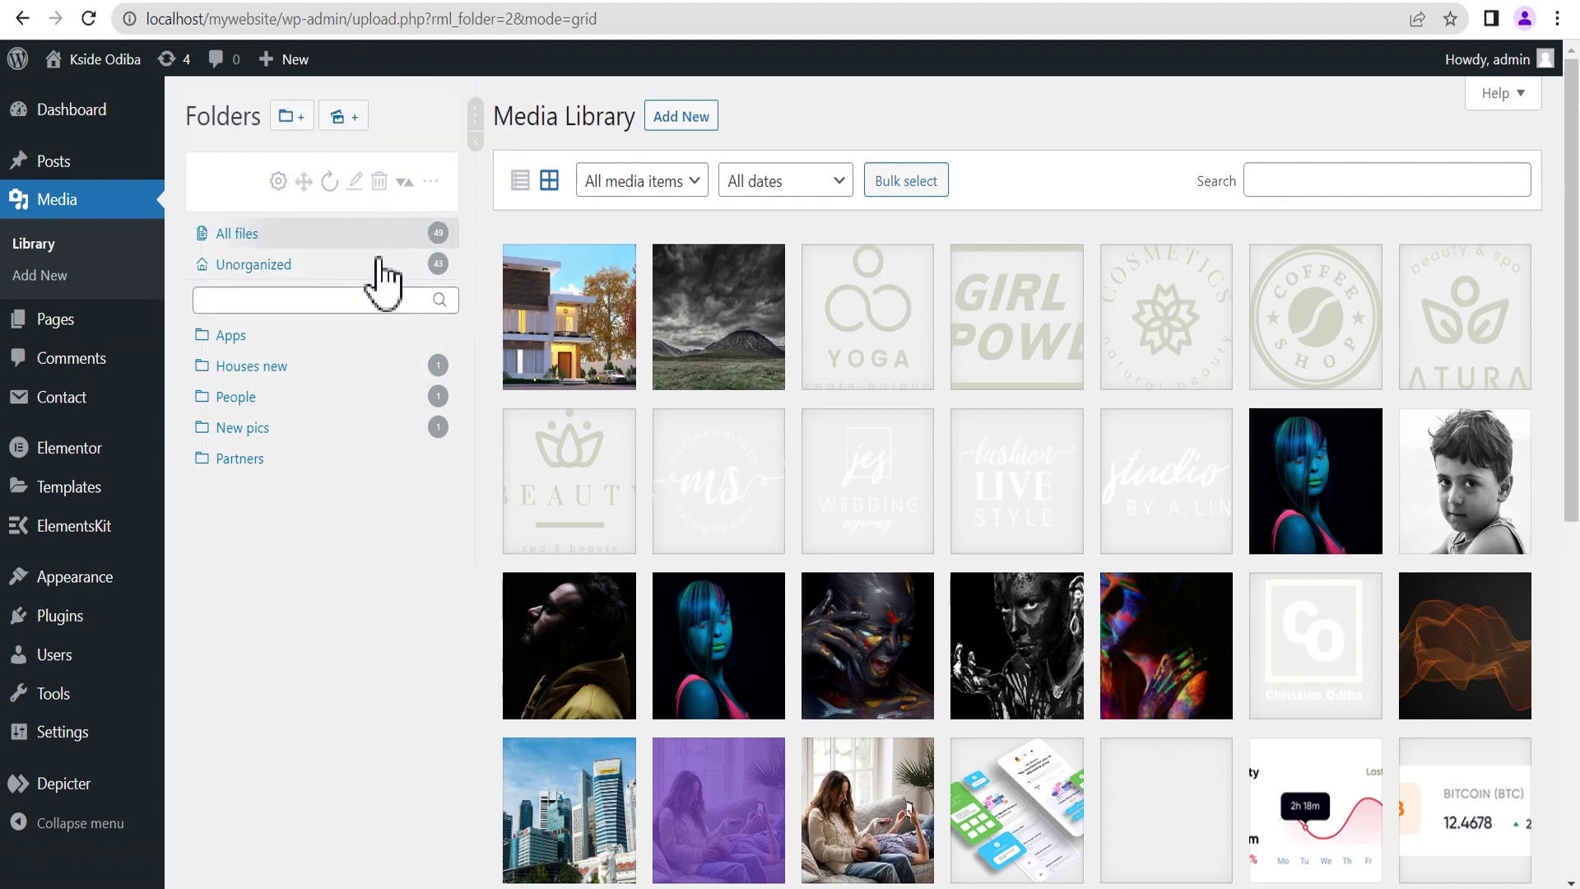
pyautogui.click(278, 181)
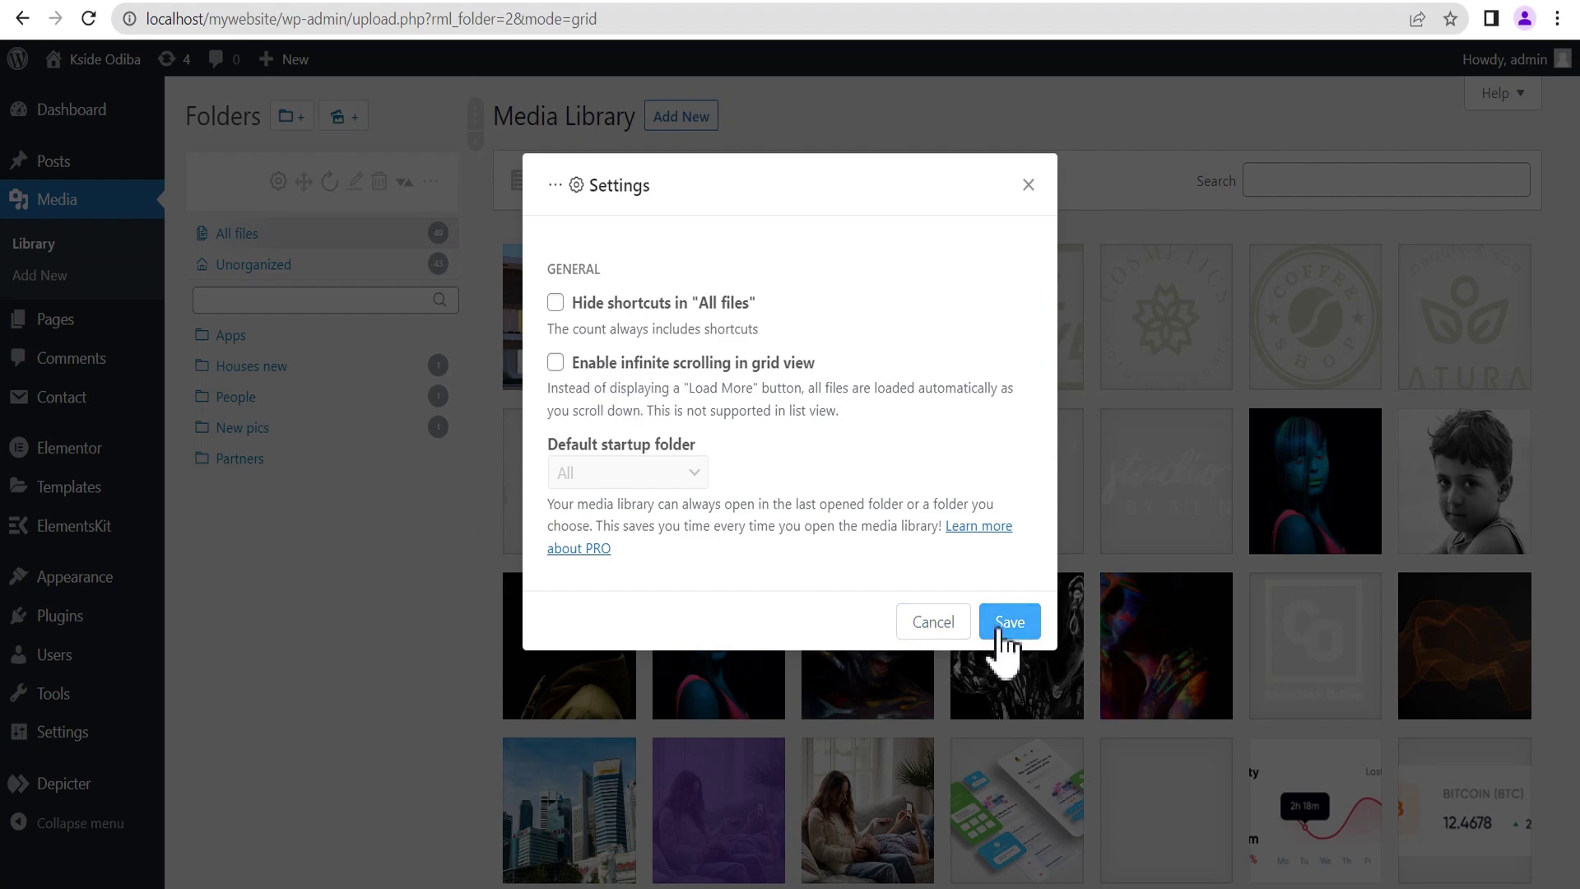
pyautogui.click(1028, 184)
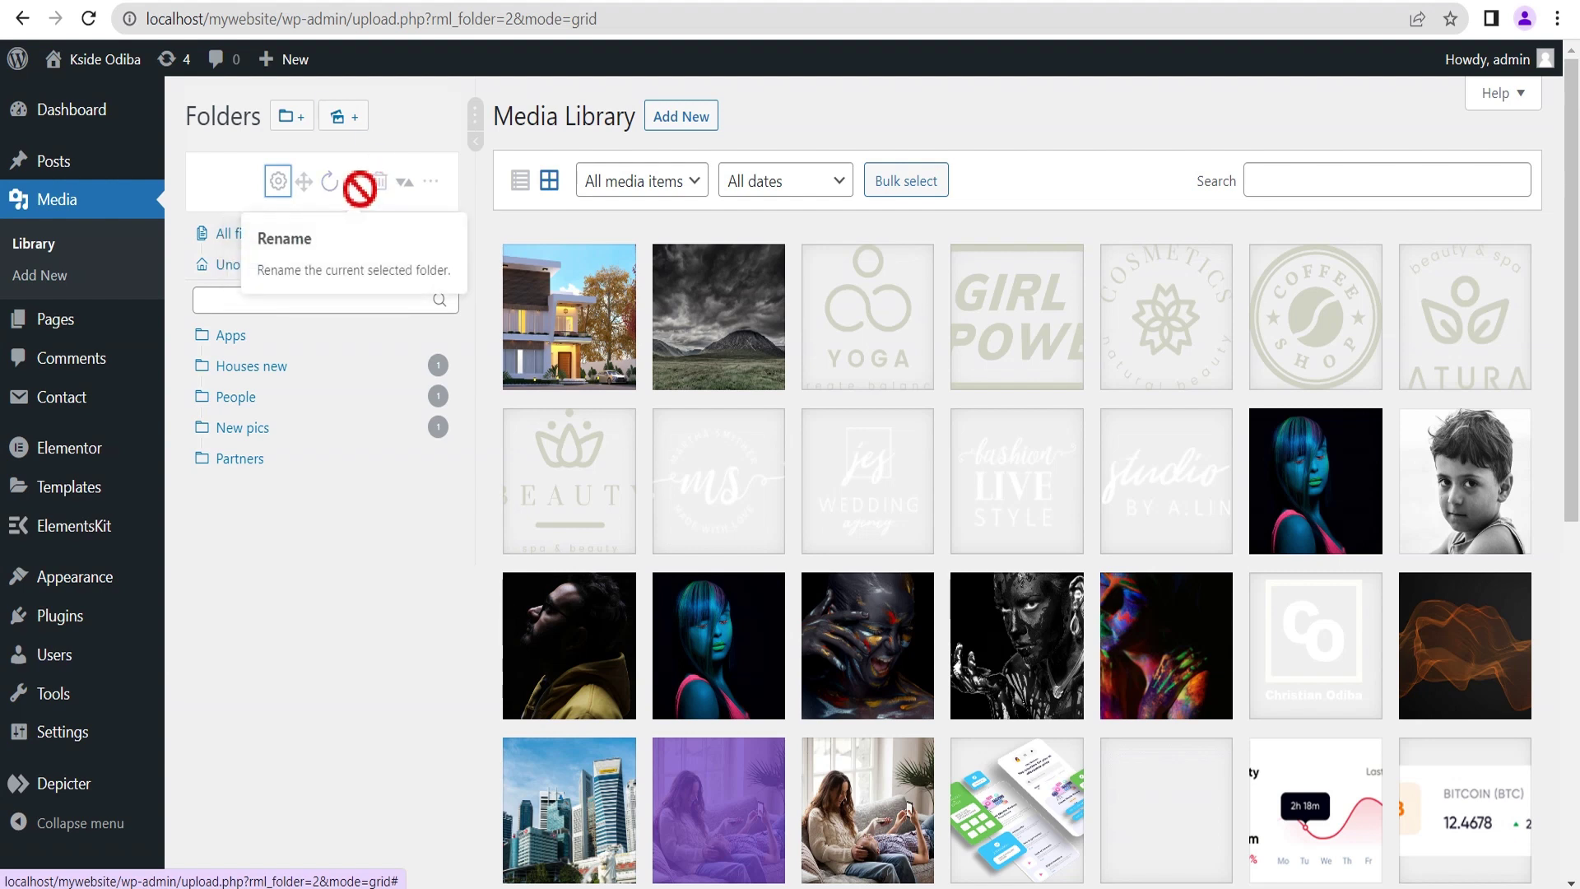
# - Rename the Apps folder to 'Apps folder'
pyautogui.click(241, 336)
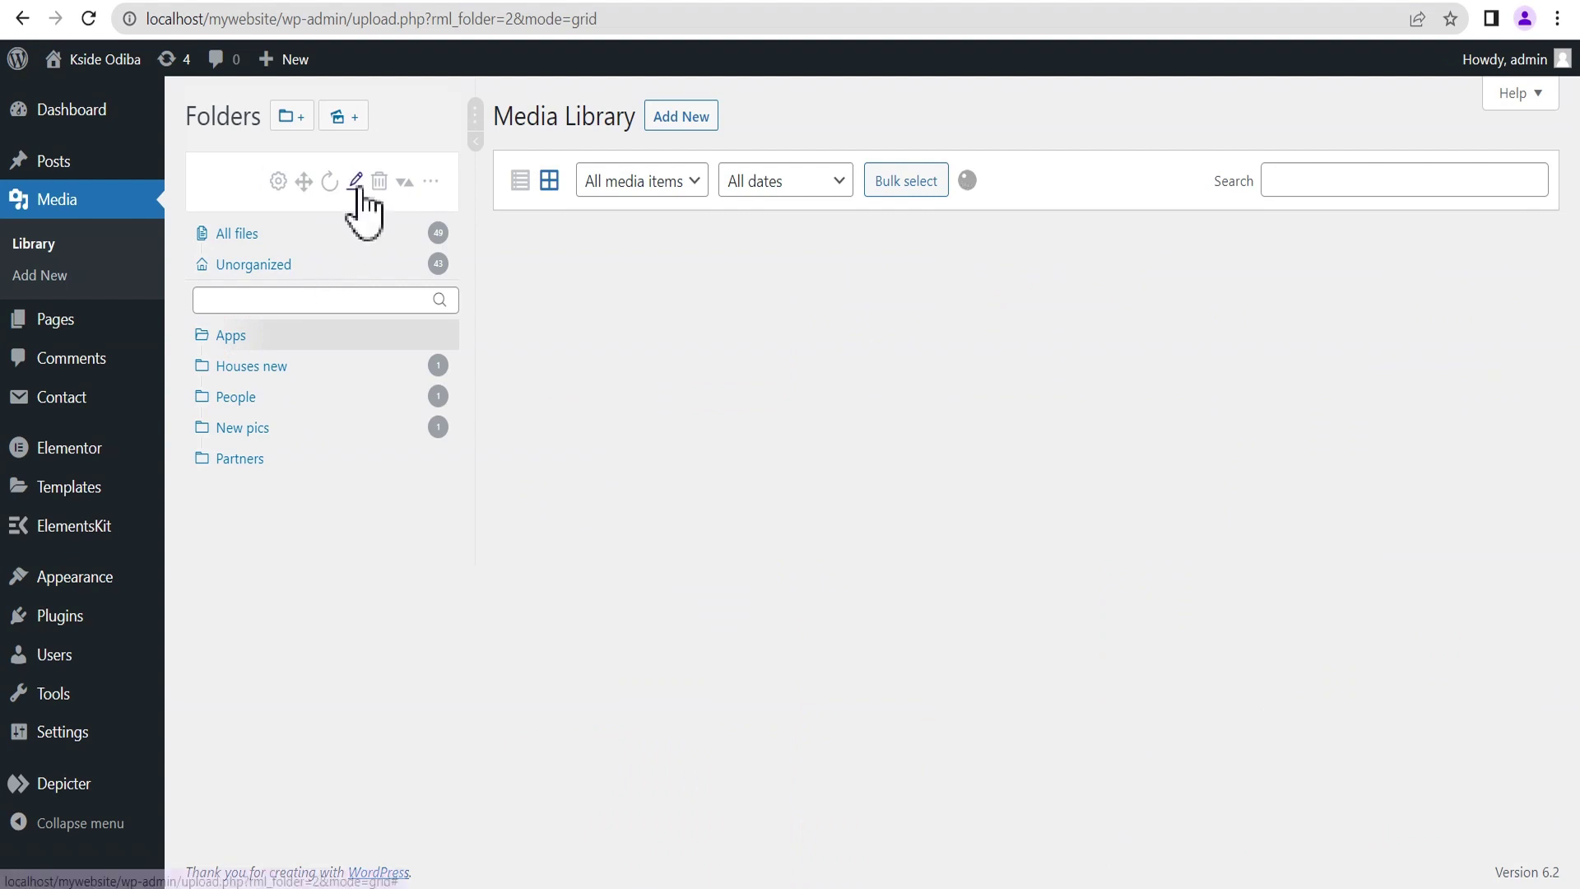
pyautogui.click(355, 181)
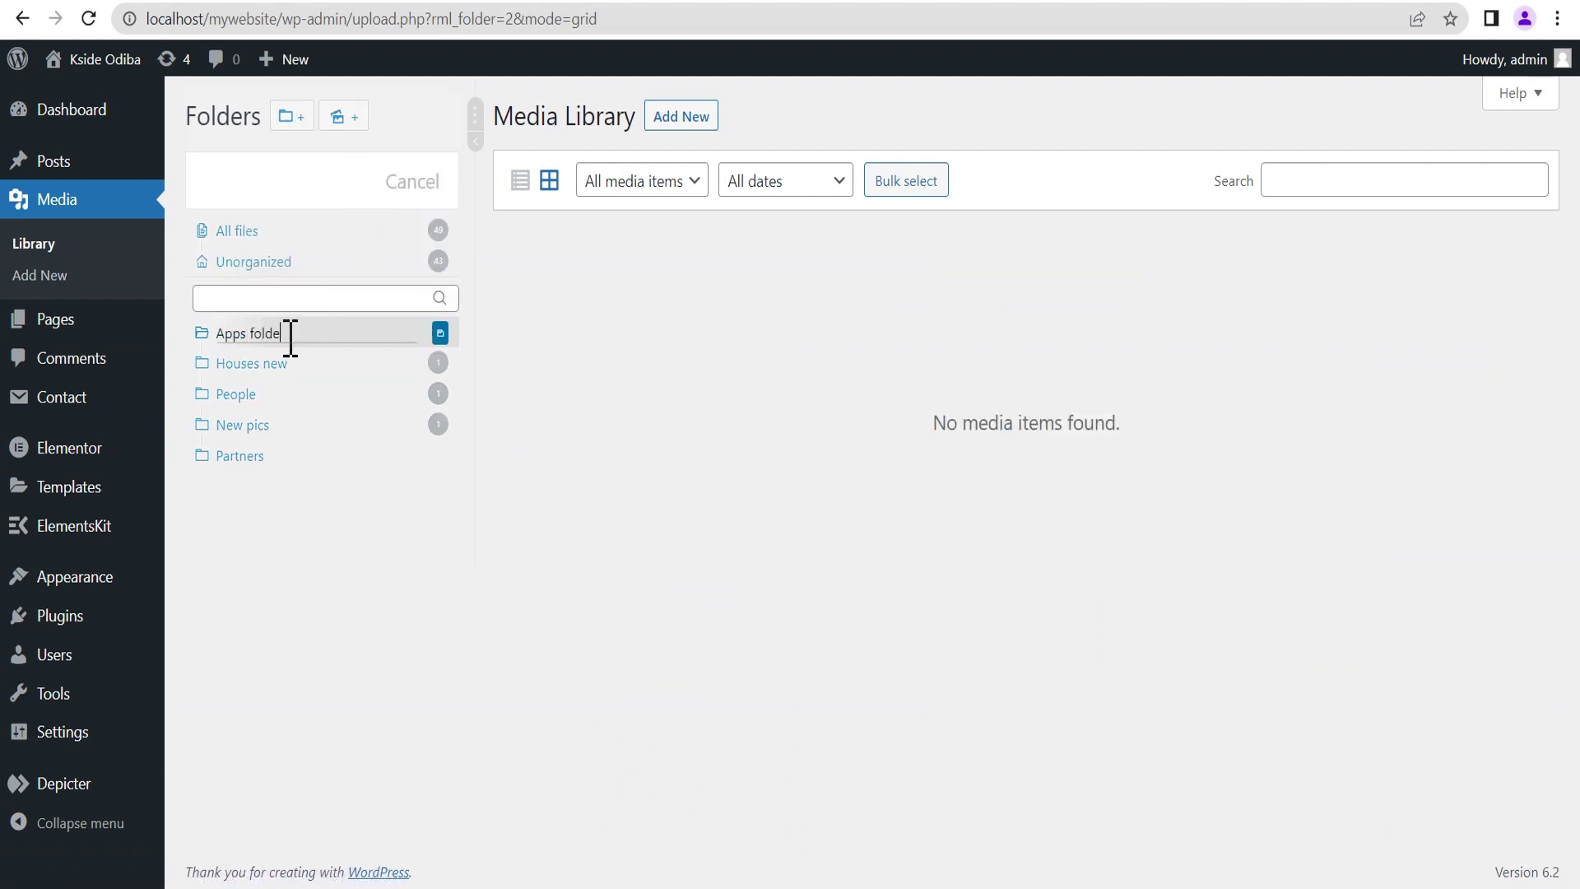
pyautogui.click(441, 333)
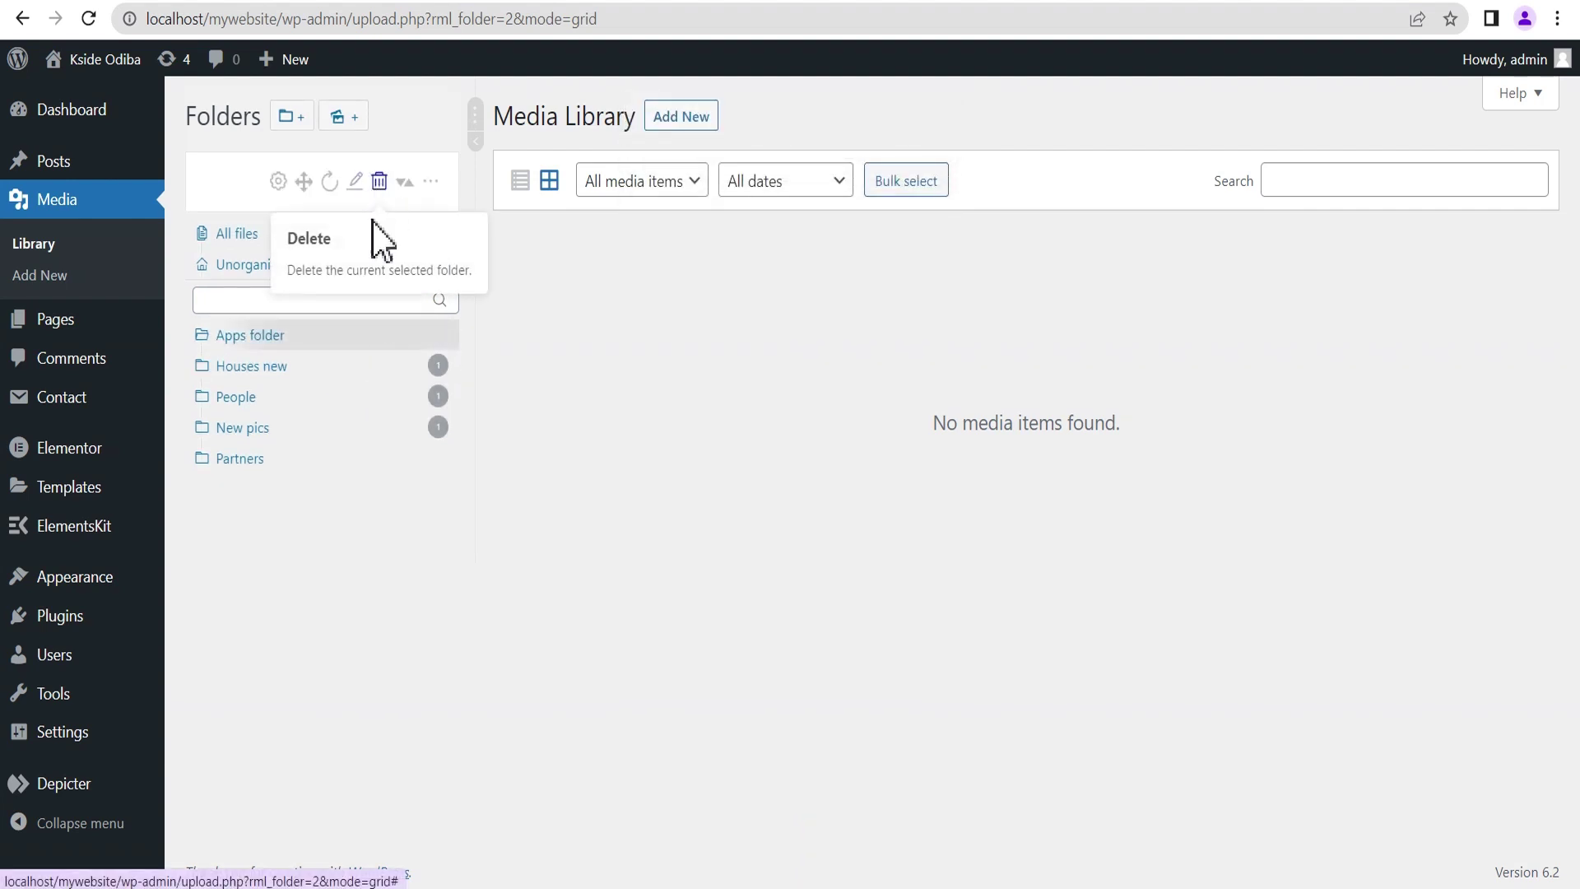
# - Browse the Houses new, Apps folder and People folders
pyautogui.click(295, 364)
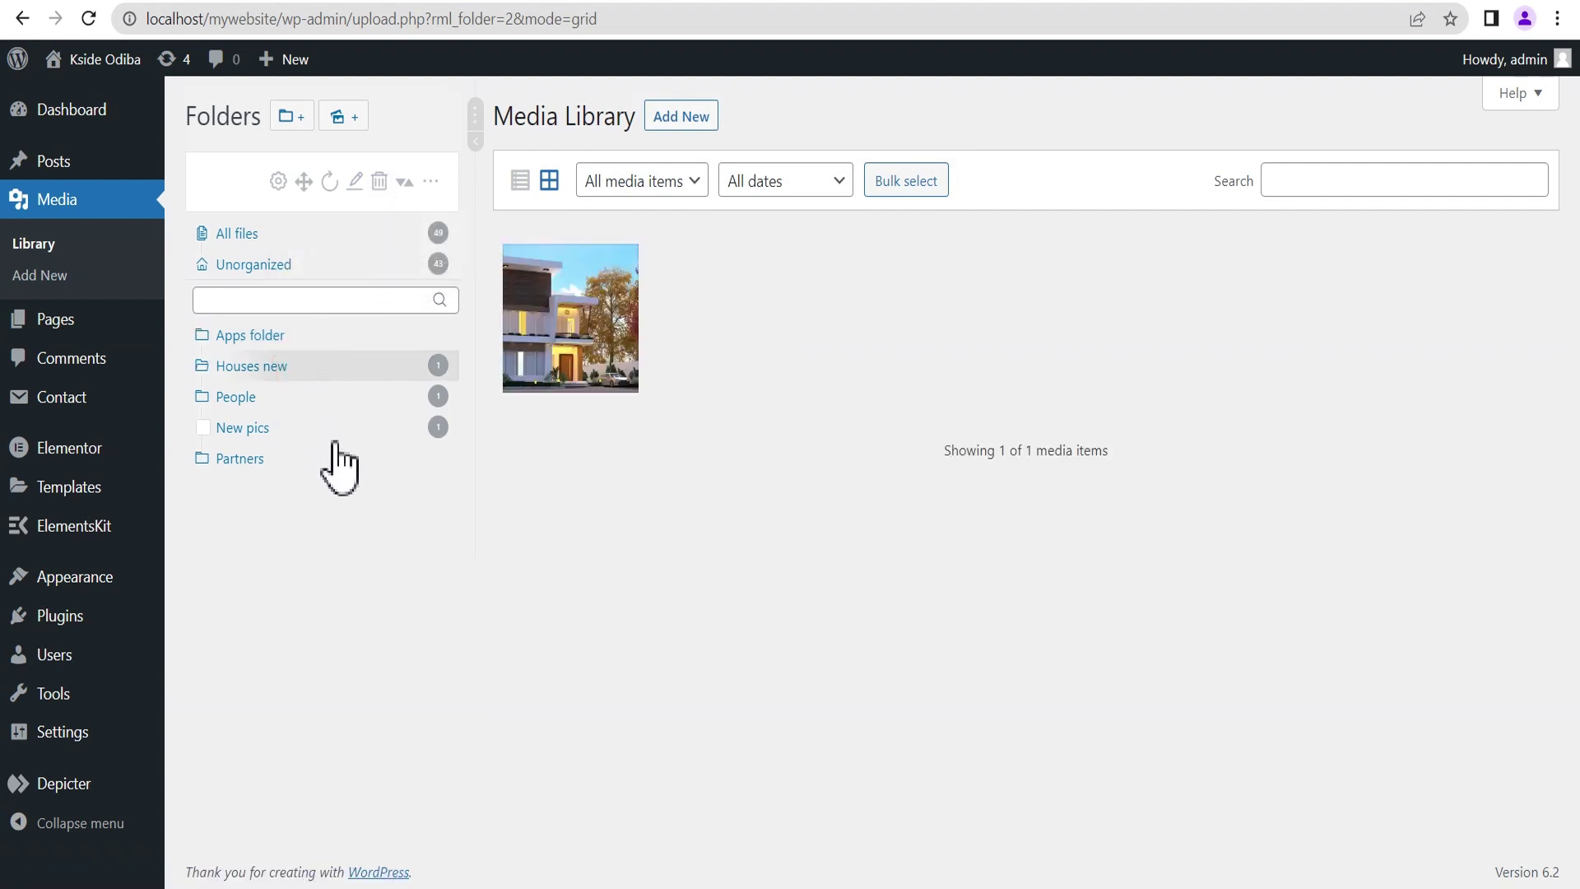
pyautogui.click(298, 337)
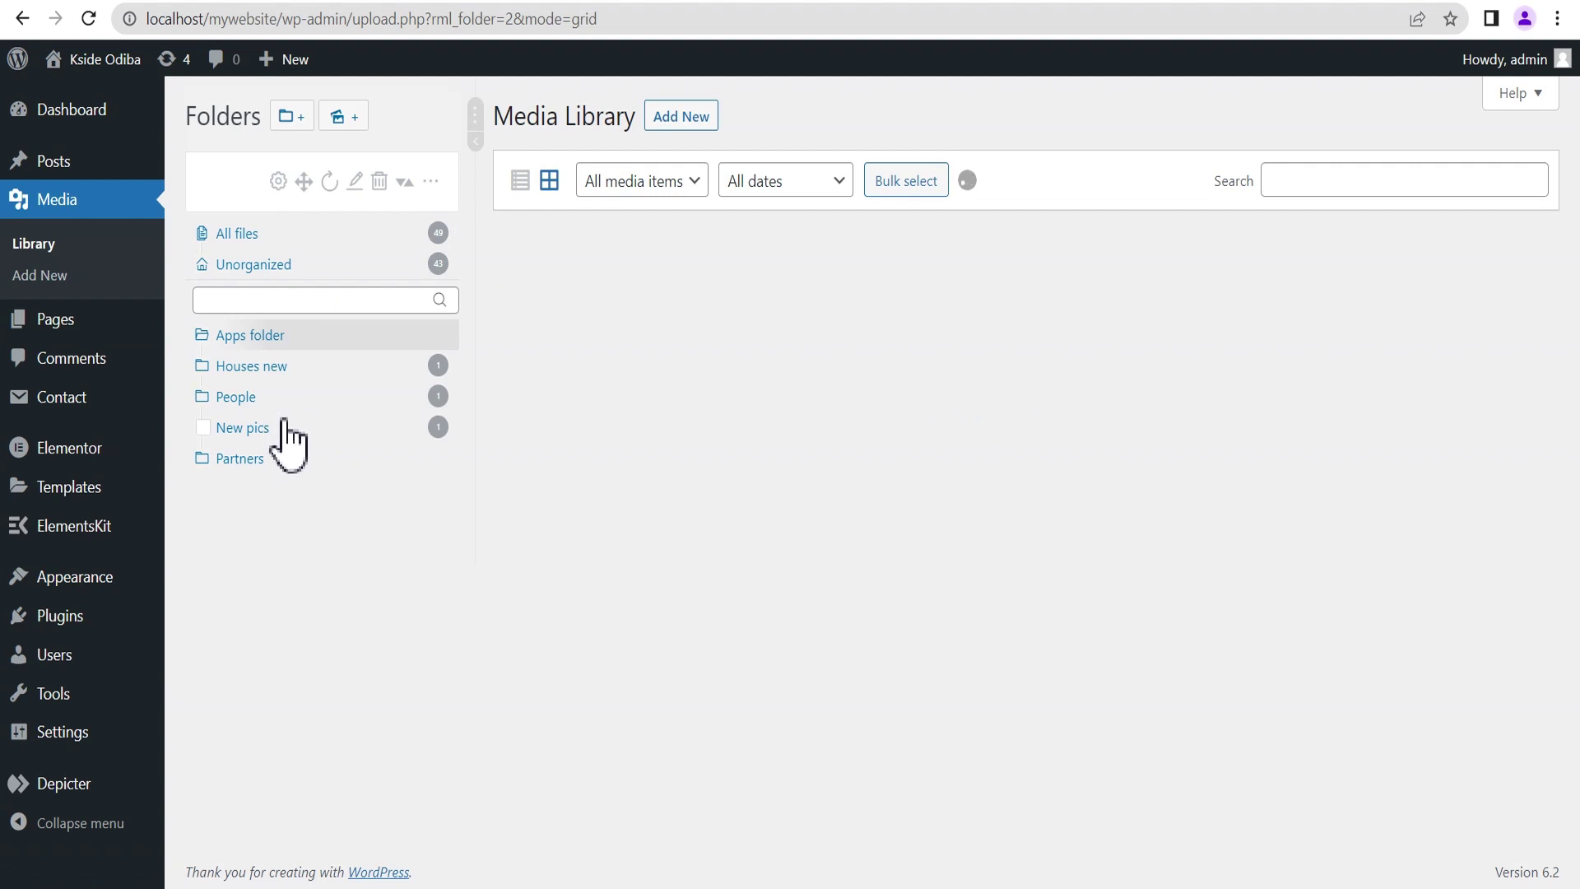
pyautogui.click(275, 398)
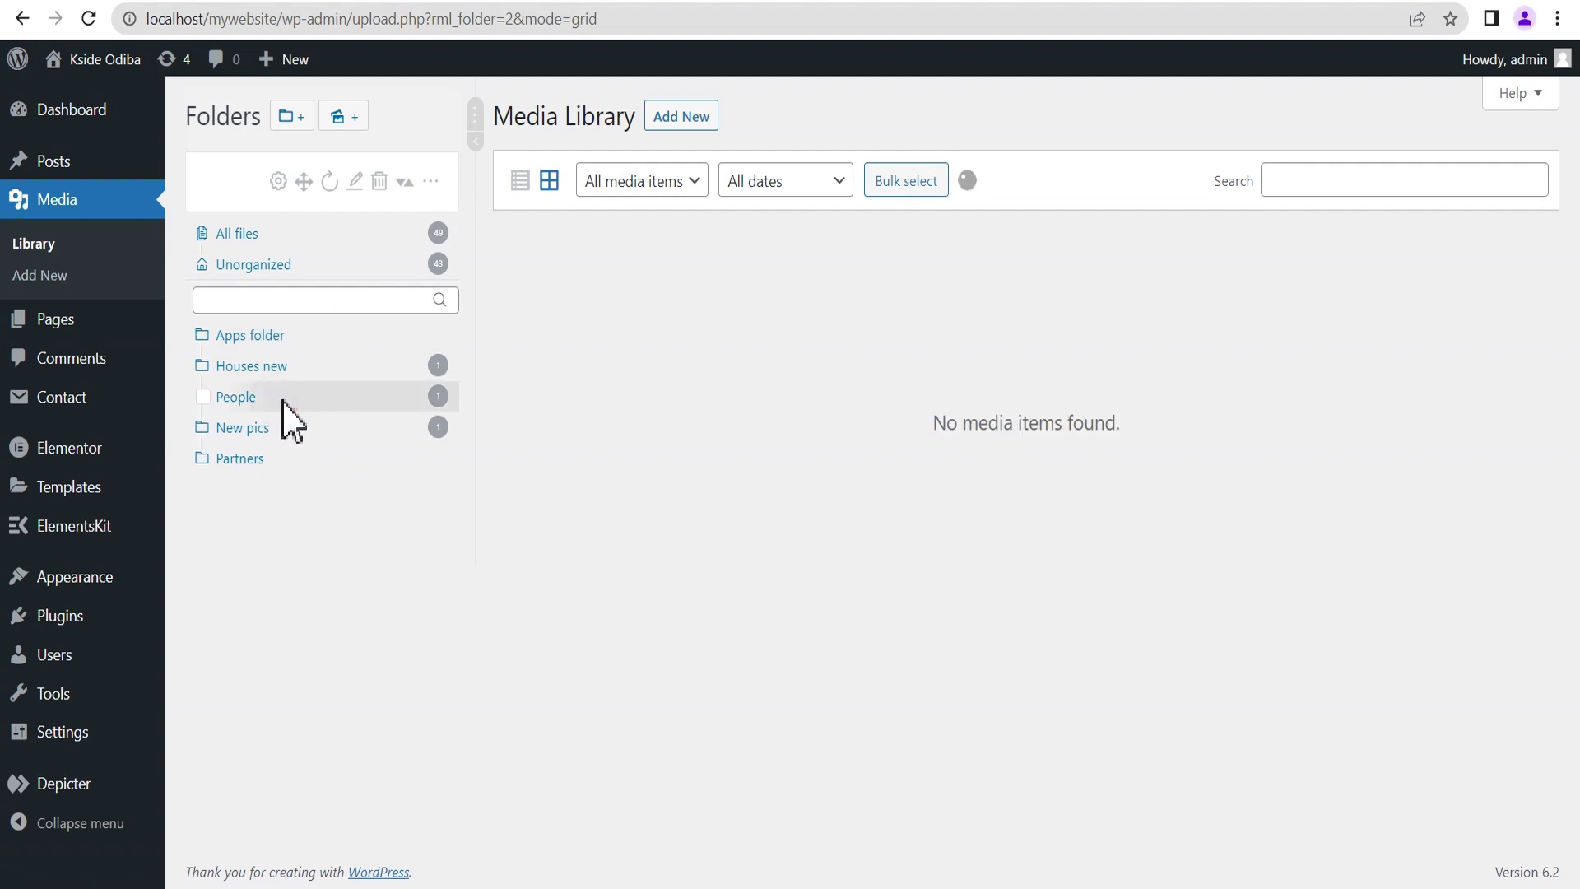
# - Upload the food photo into People, then open the mountain photo's attachment details from all files
pyautogui.hotkey('alt', 'Tab')
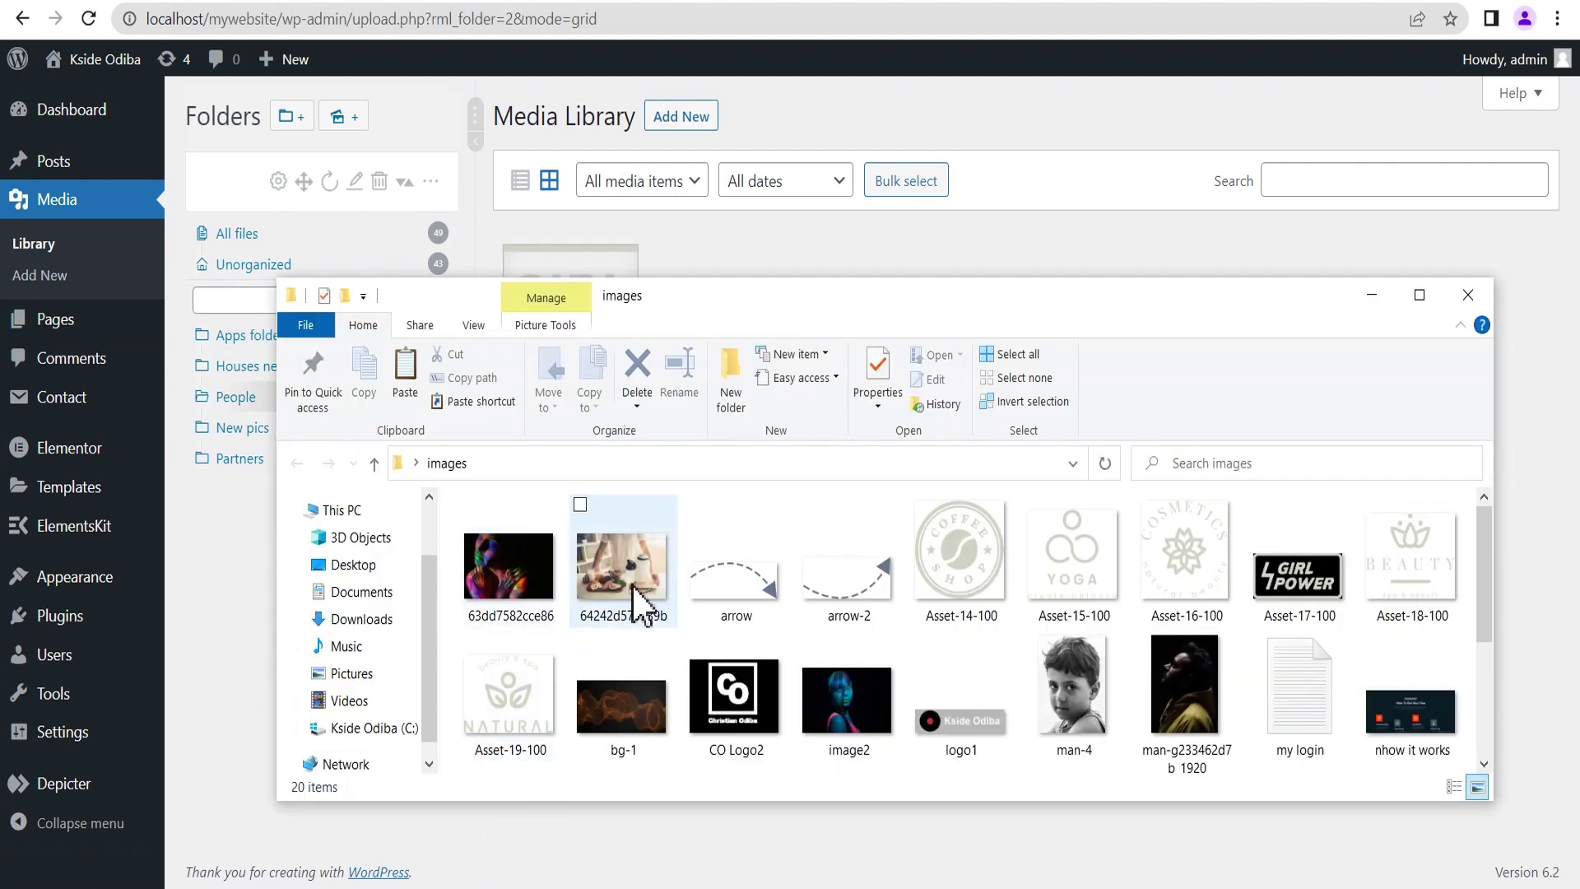
pyautogui.moveTo(633, 592); pyautogui.dragTo(900, 252)
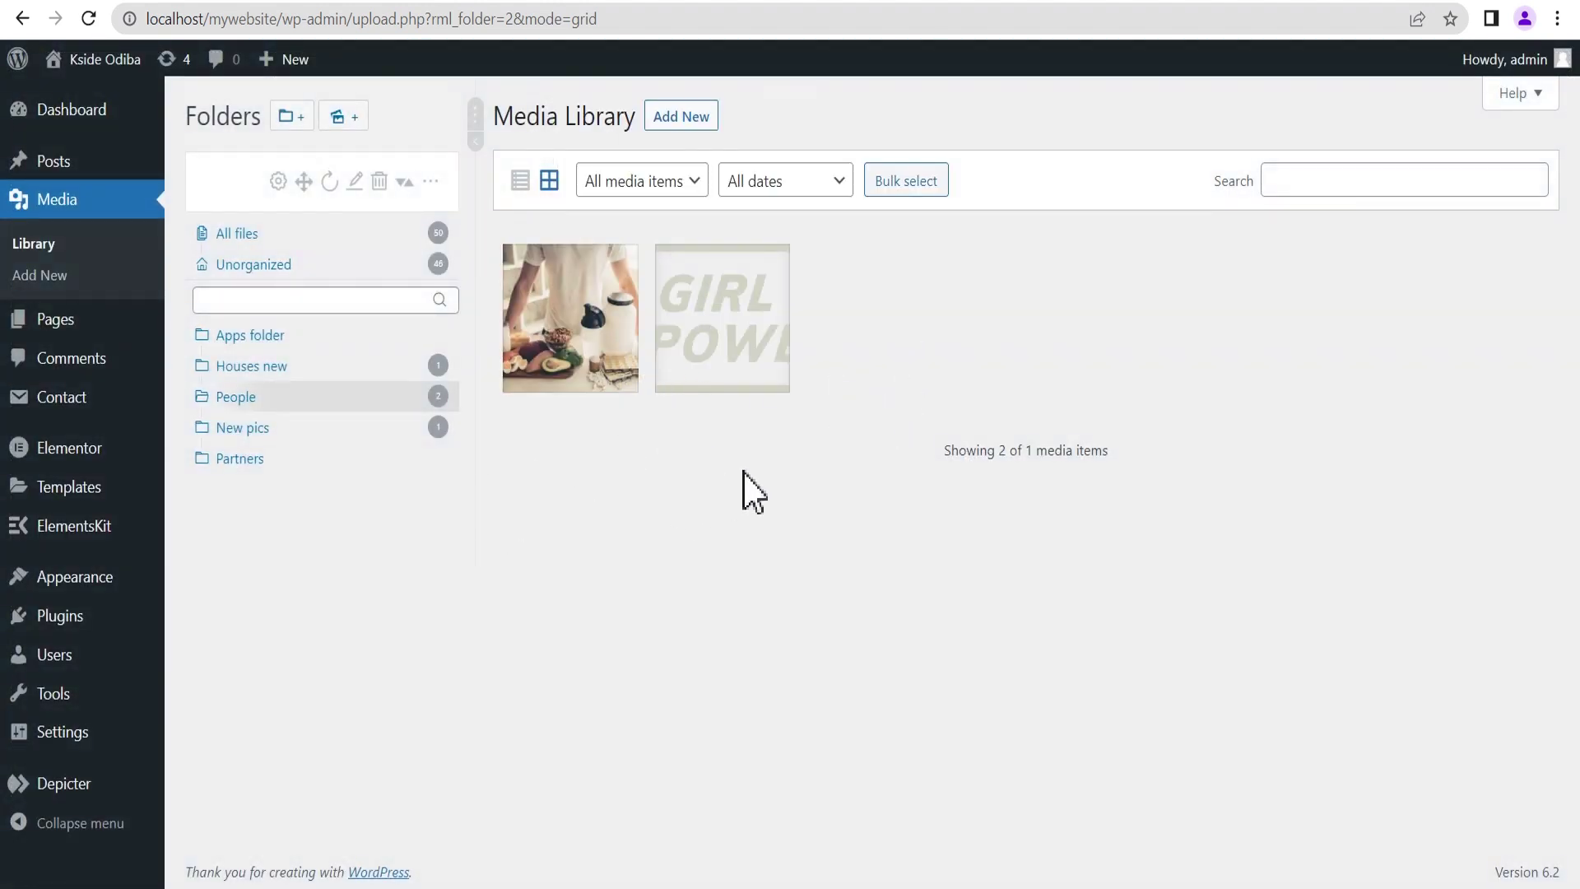
pyautogui.click(241, 236)
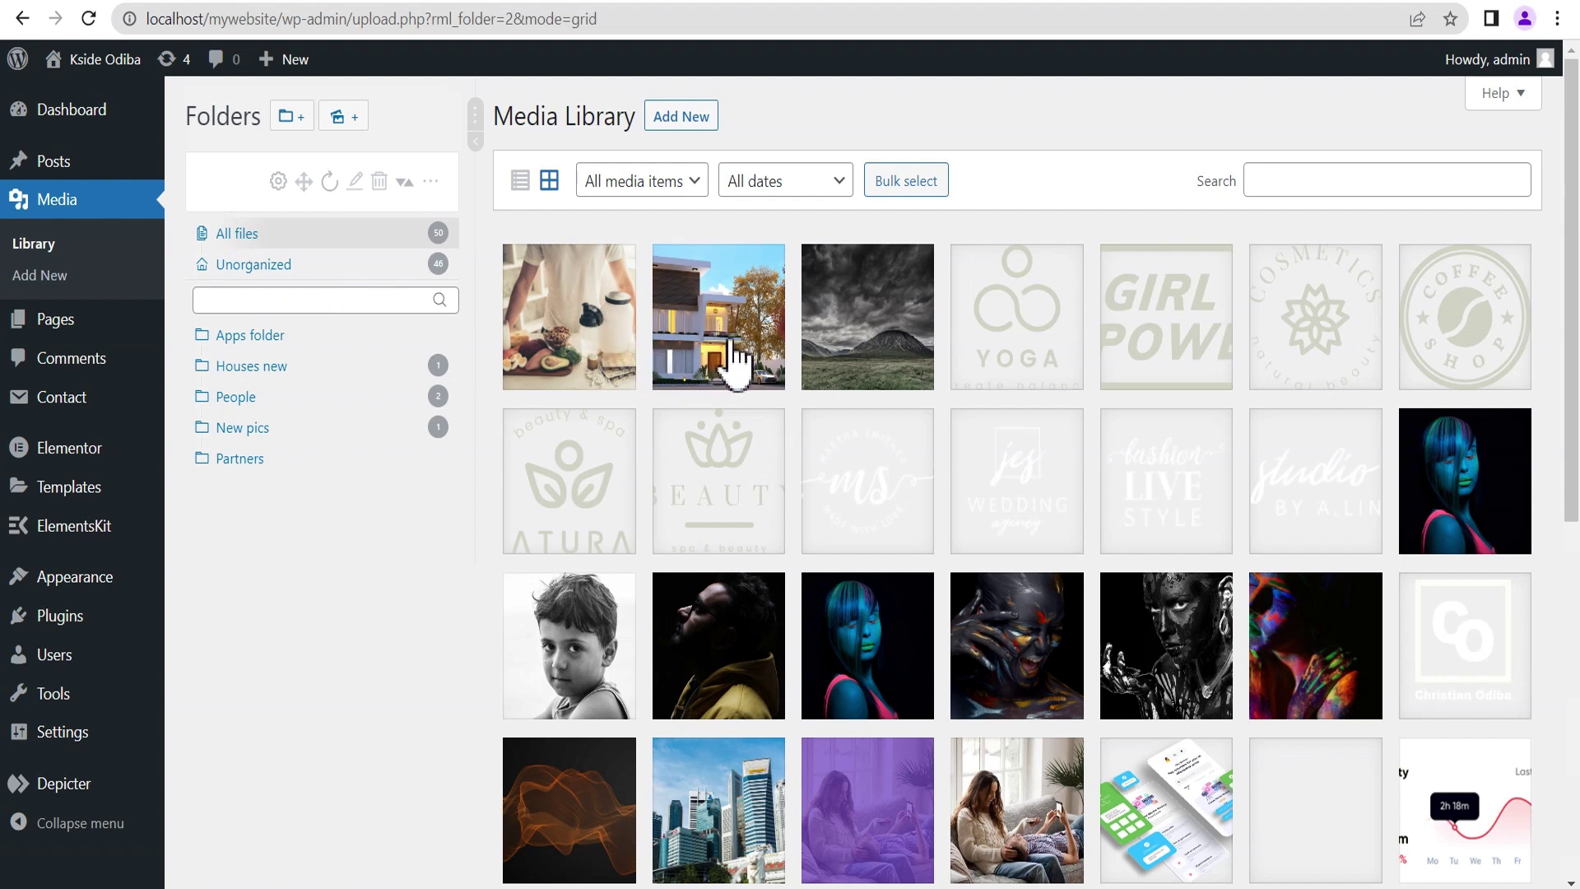
pyautogui.click(864, 339)
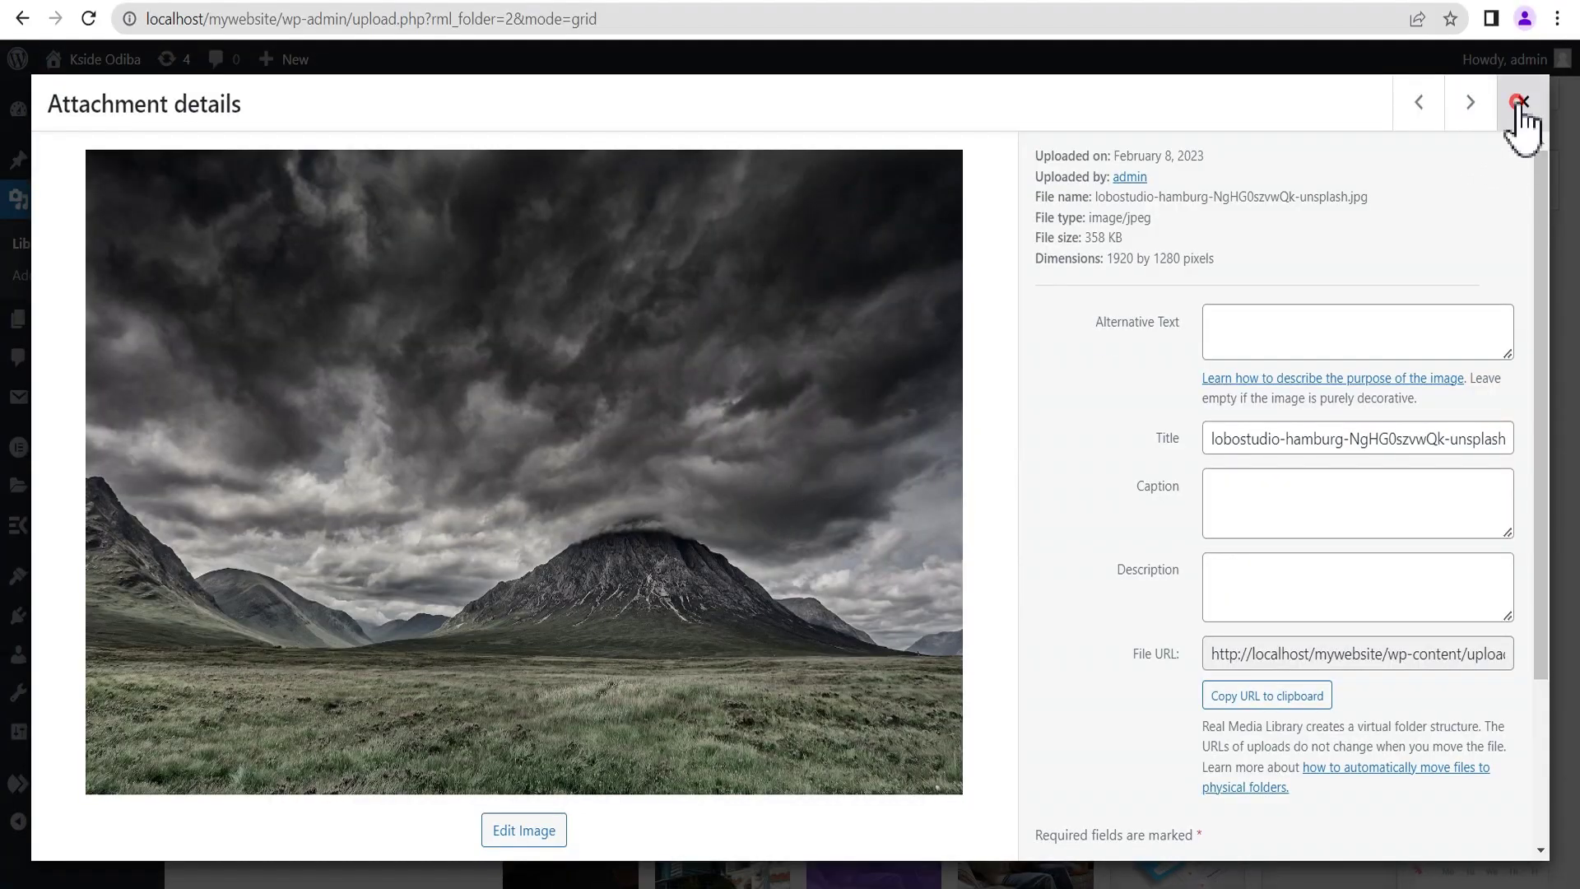
# - Close the mountain photo's details and move the BEAUTY logo image into the Partners folder
pyautogui.click(1521, 103)
pyautogui.click(689, 479)
pyautogui.moveTo(689, 478); pyautogui.dragTo(239, 458)
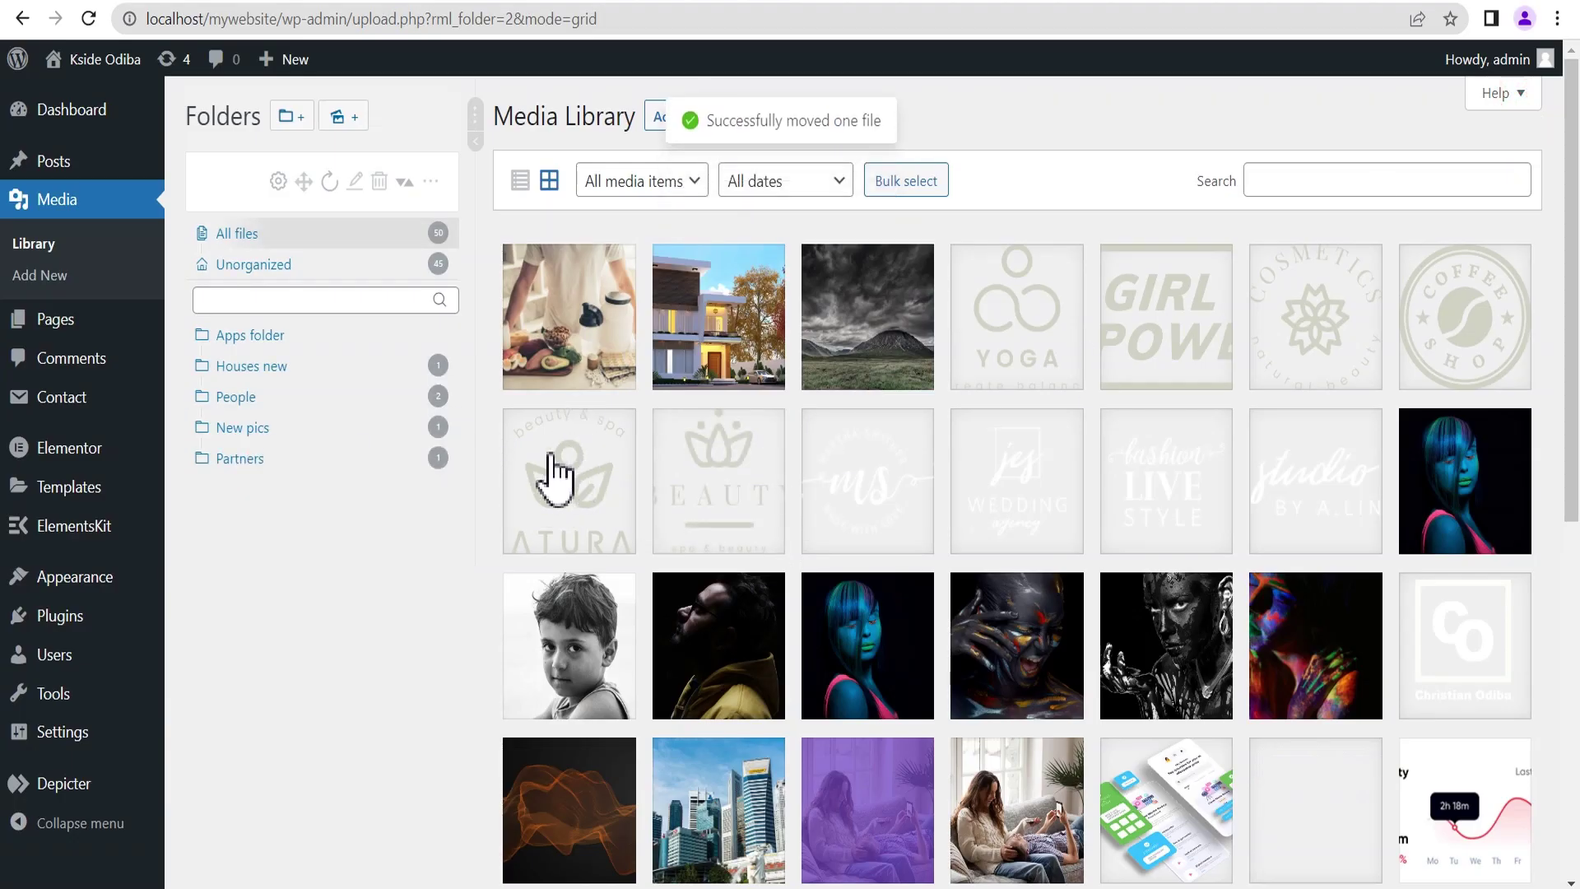
# - Reopen the mountain photo's details, scroll through them, and close them again
pyautogui.click(868, 349)
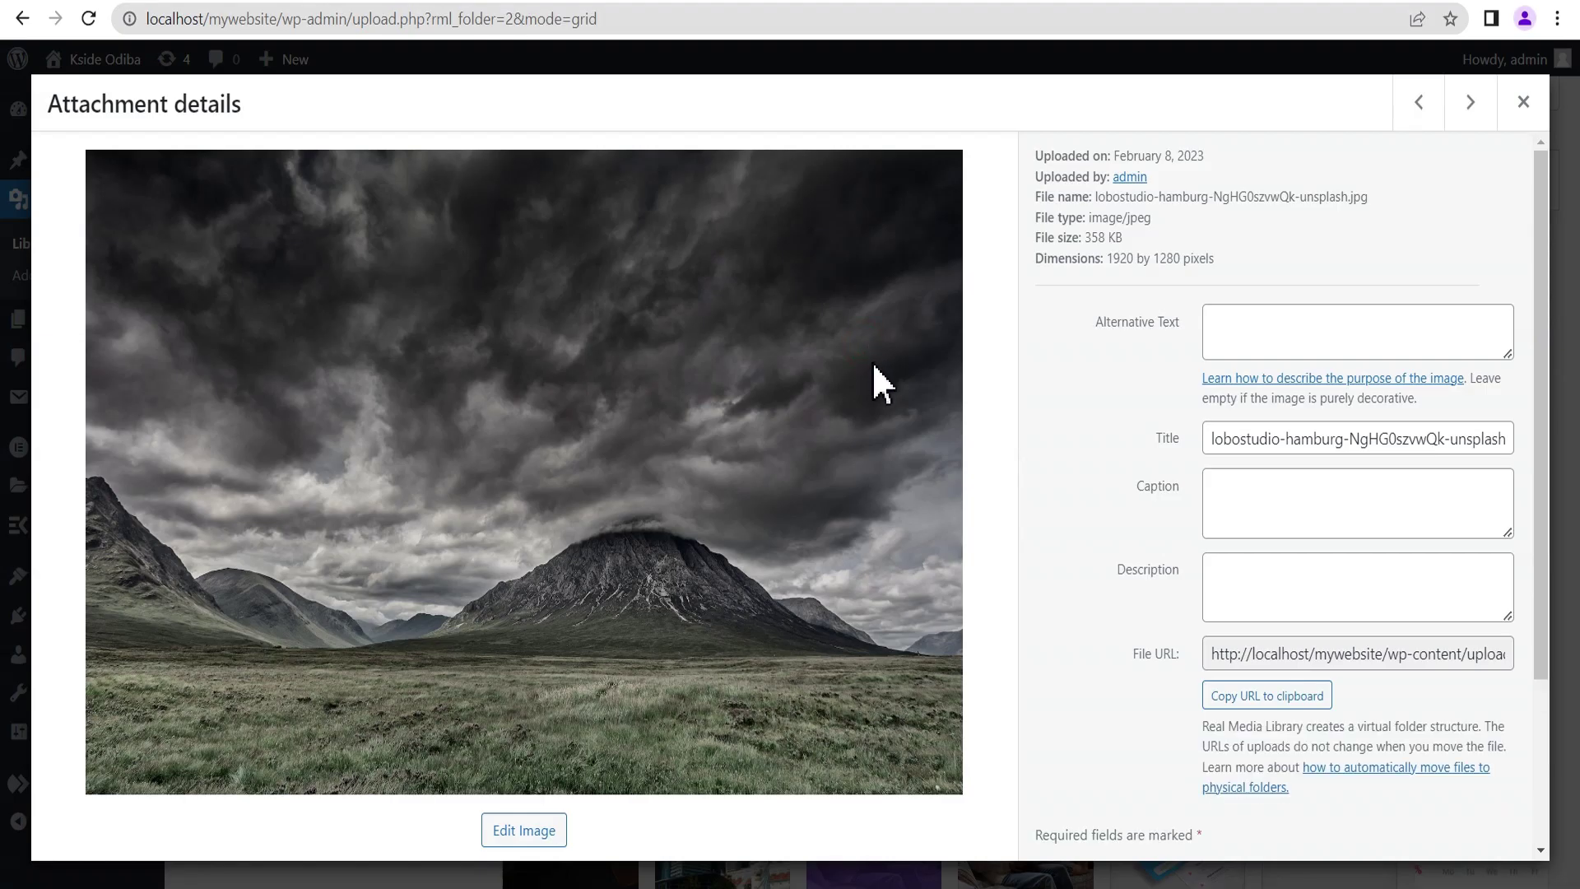
pyautogui.scroll(-3, 1151, 575)
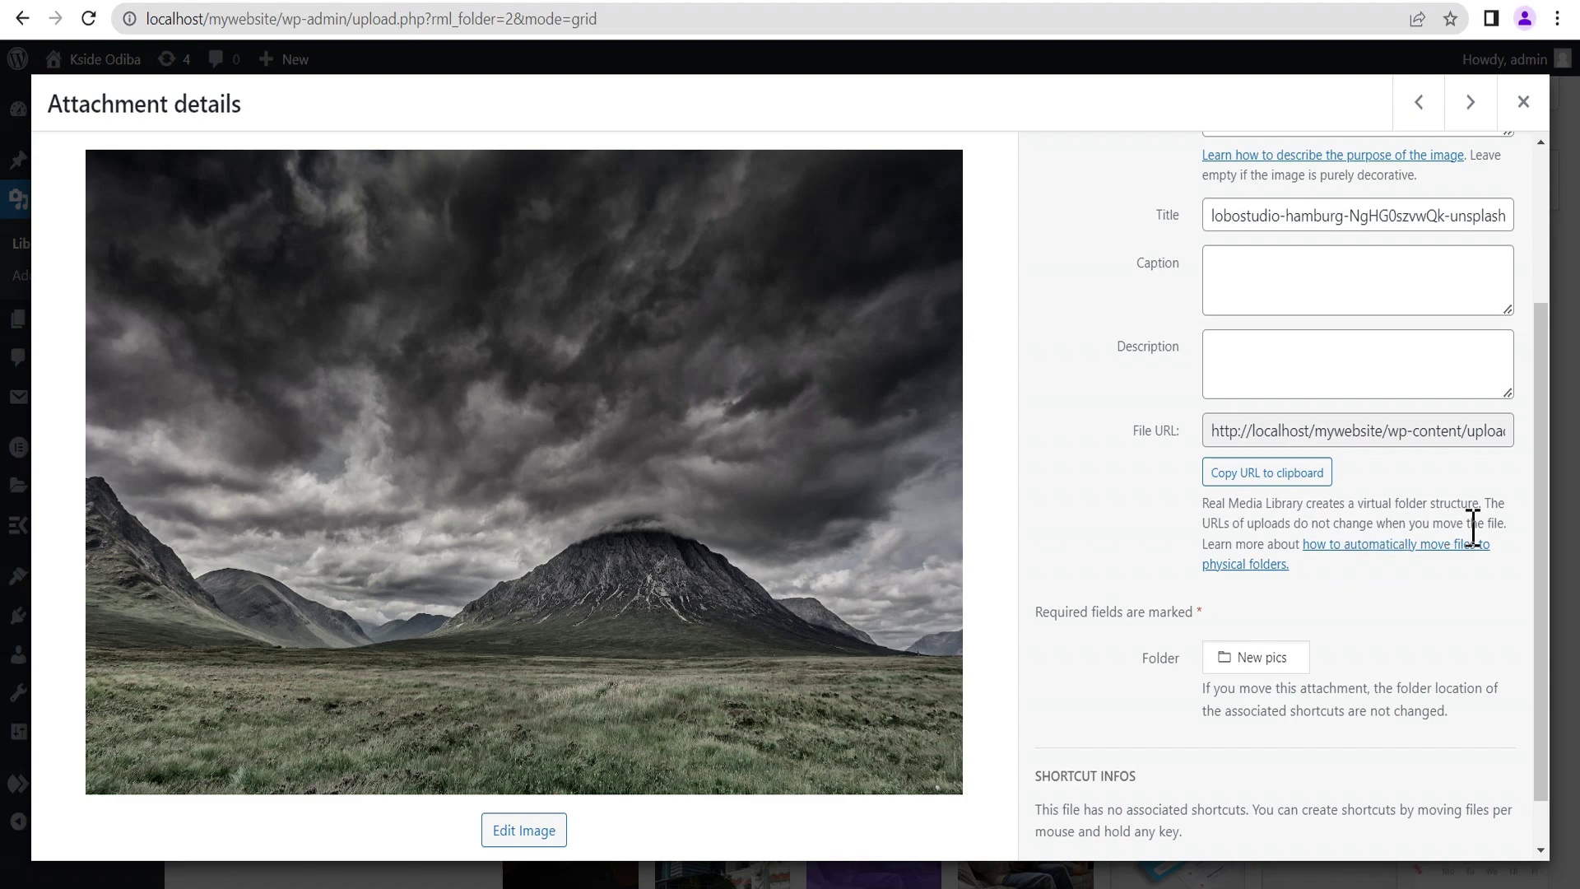
pyautogui.click(1523, 102)
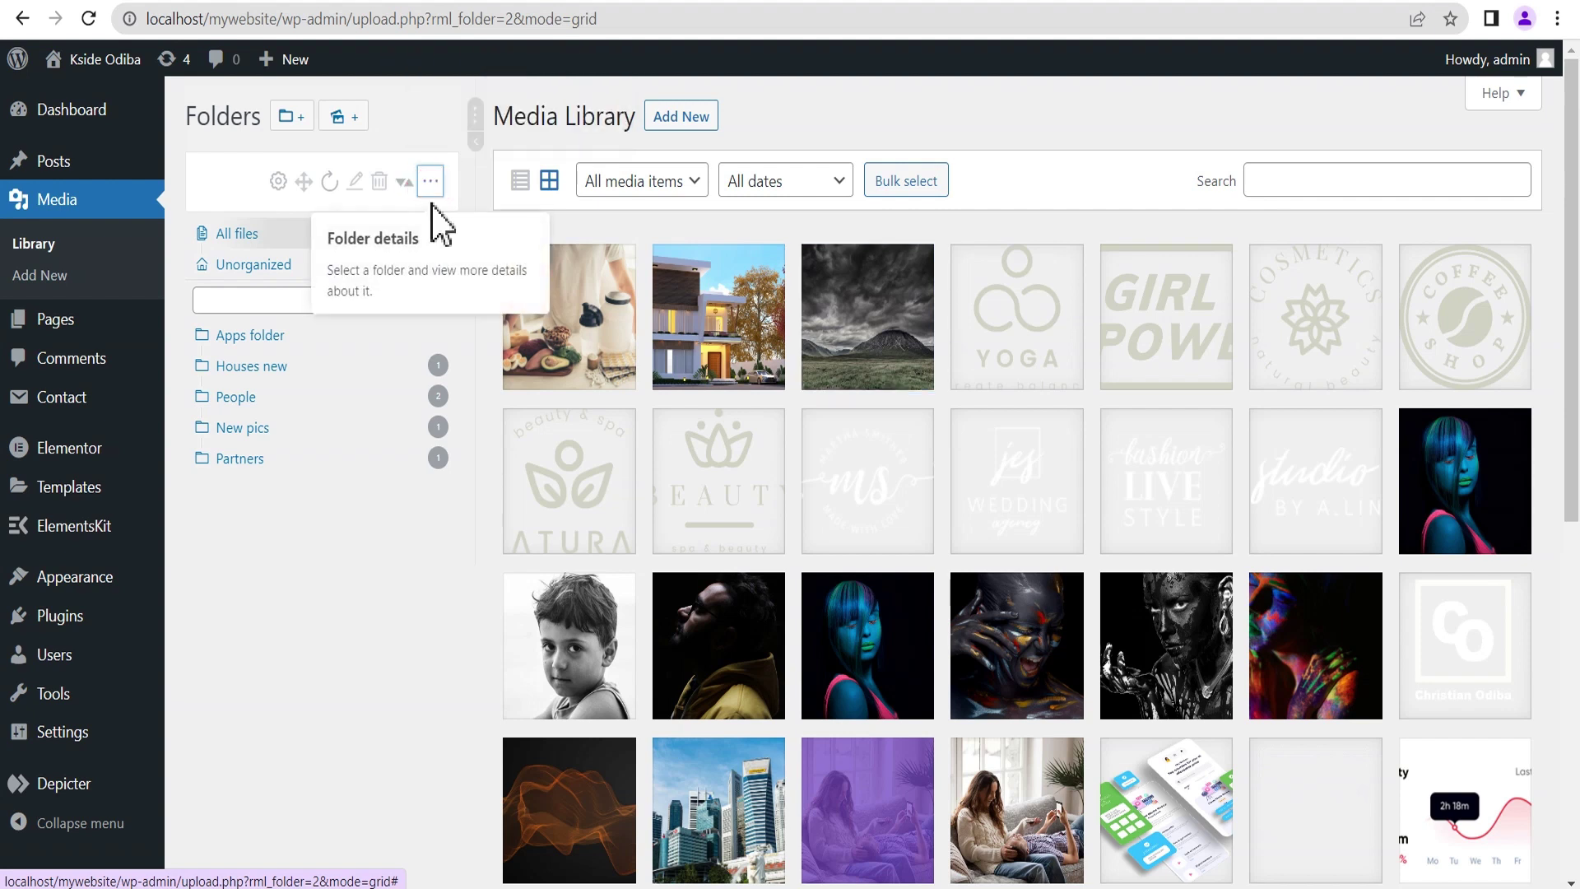
# - Open the empty Apps folder and view its Folder details, closing without saving
pyautogui.click(239, 337)
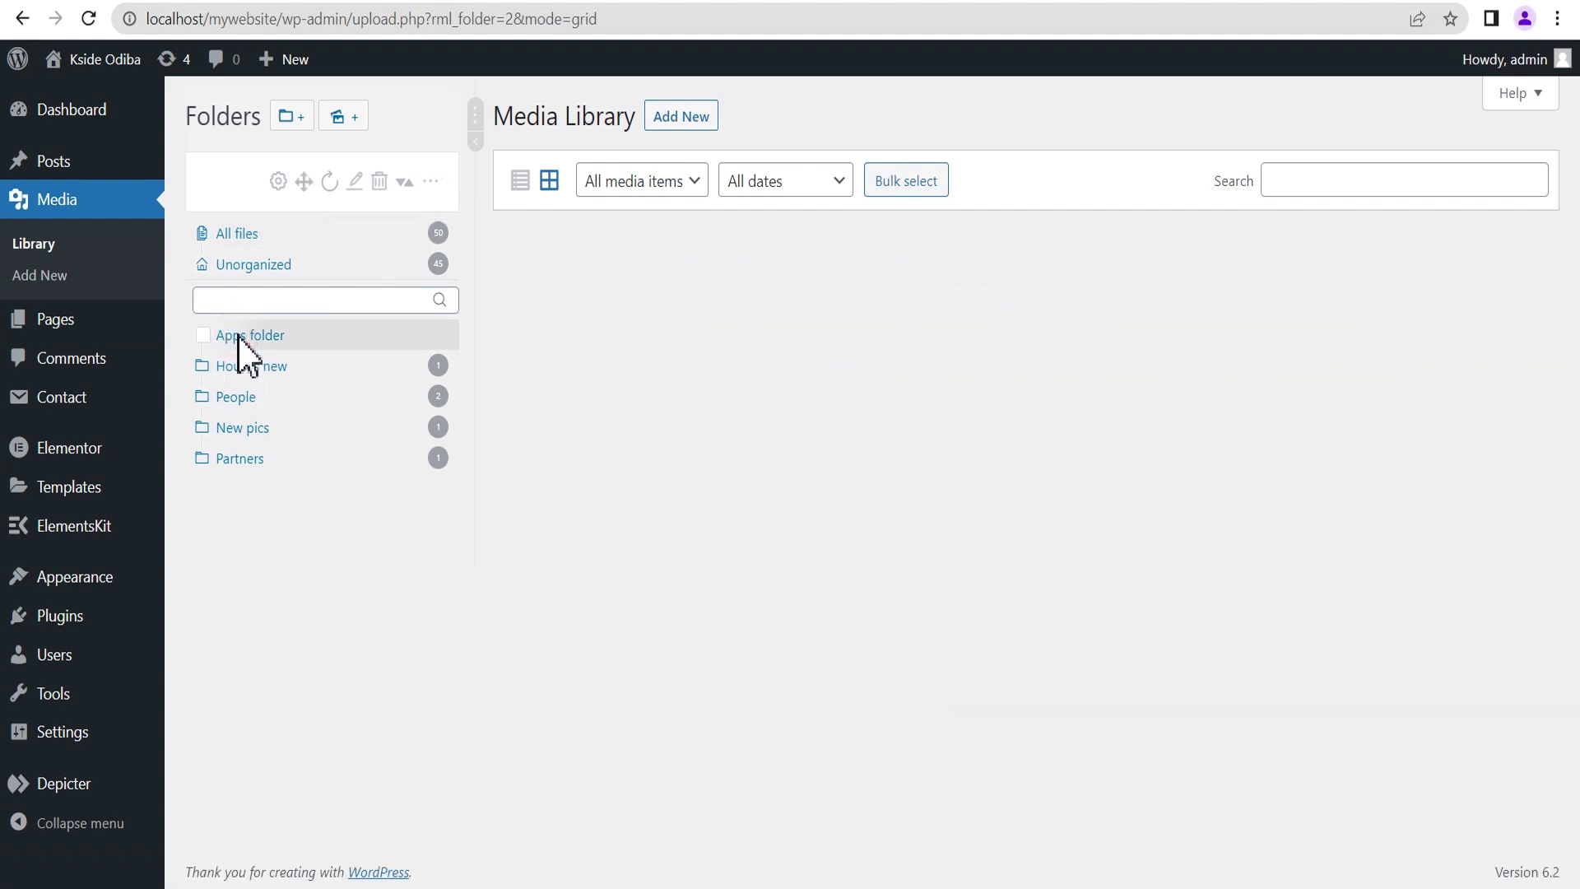
pyautogui.click(431, 182)
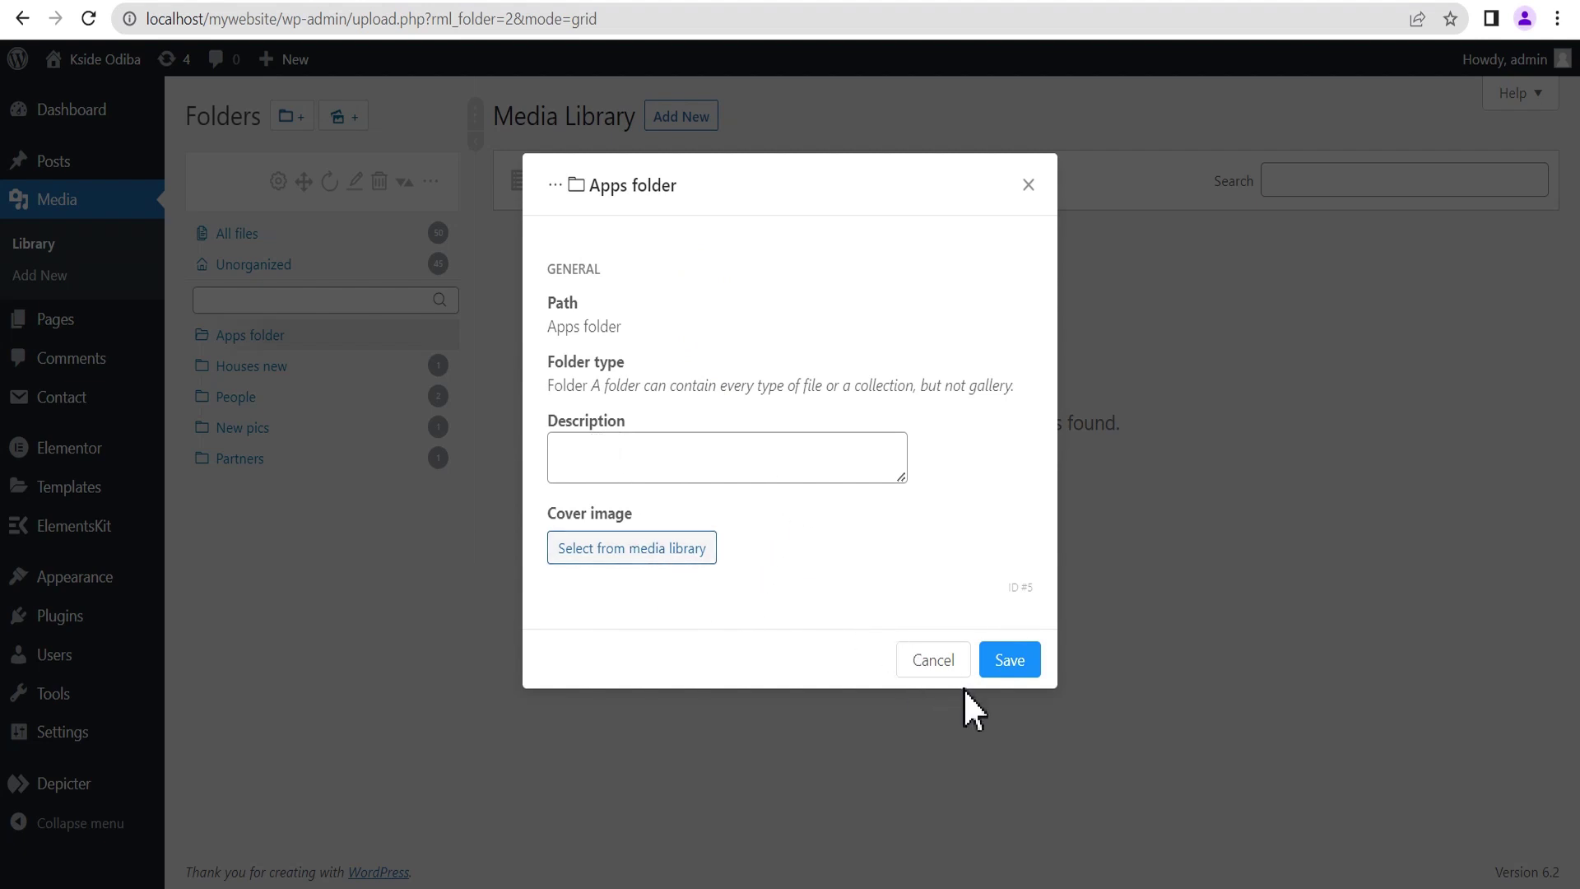
pyautogui.click(1027, 186)
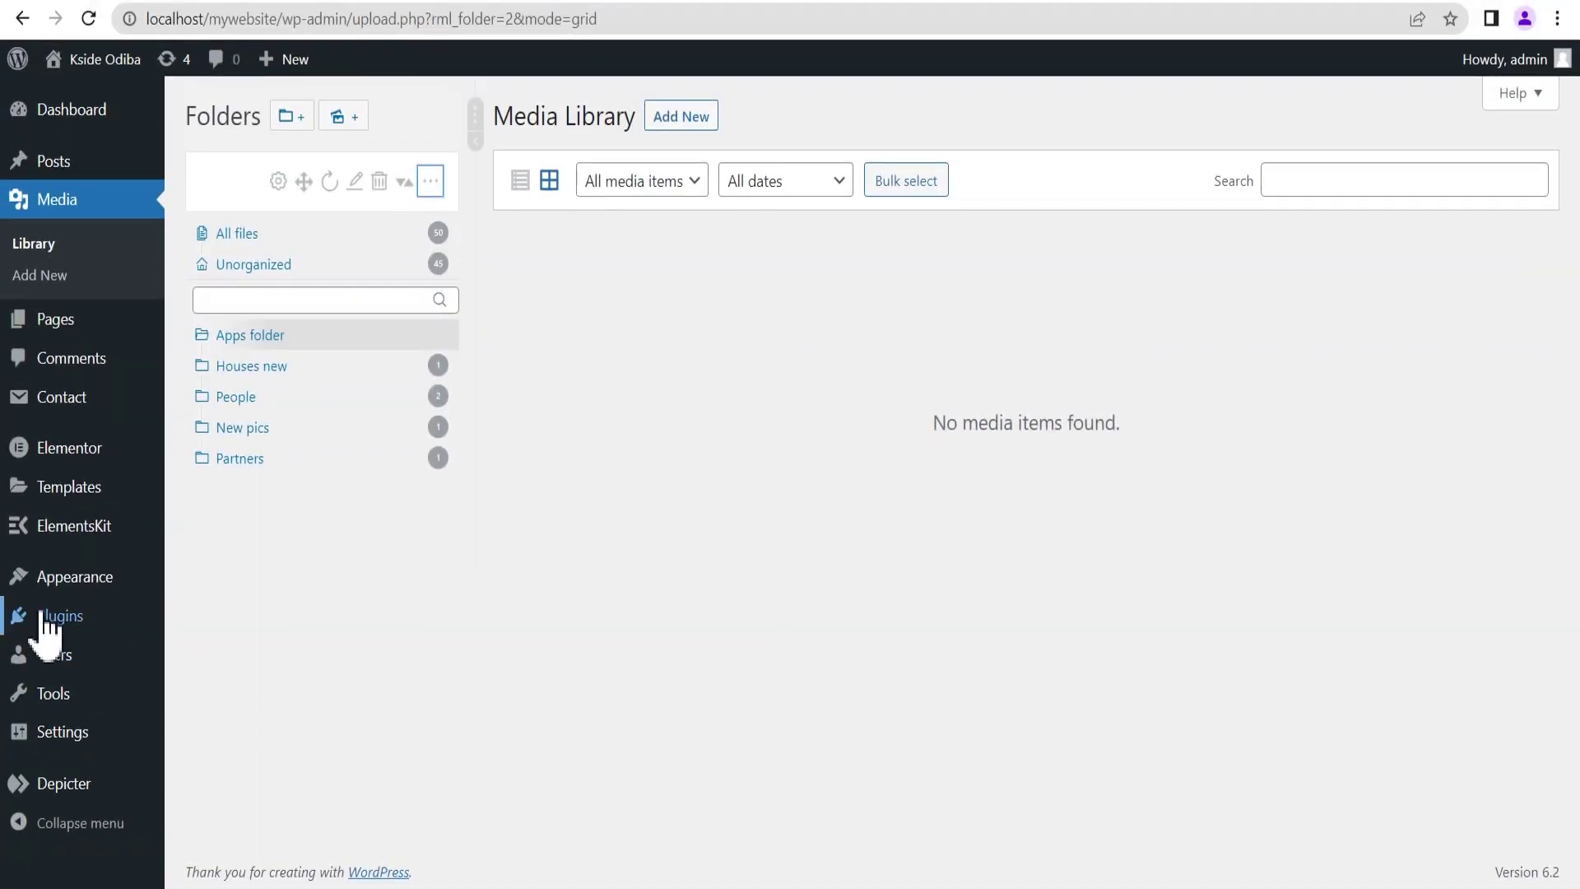
# - Deactivate Real Media Library from Installed Plugins, skipping the feedback form
pyautogui.moveTo(45, 625)
pyautogui.click(242, 629)
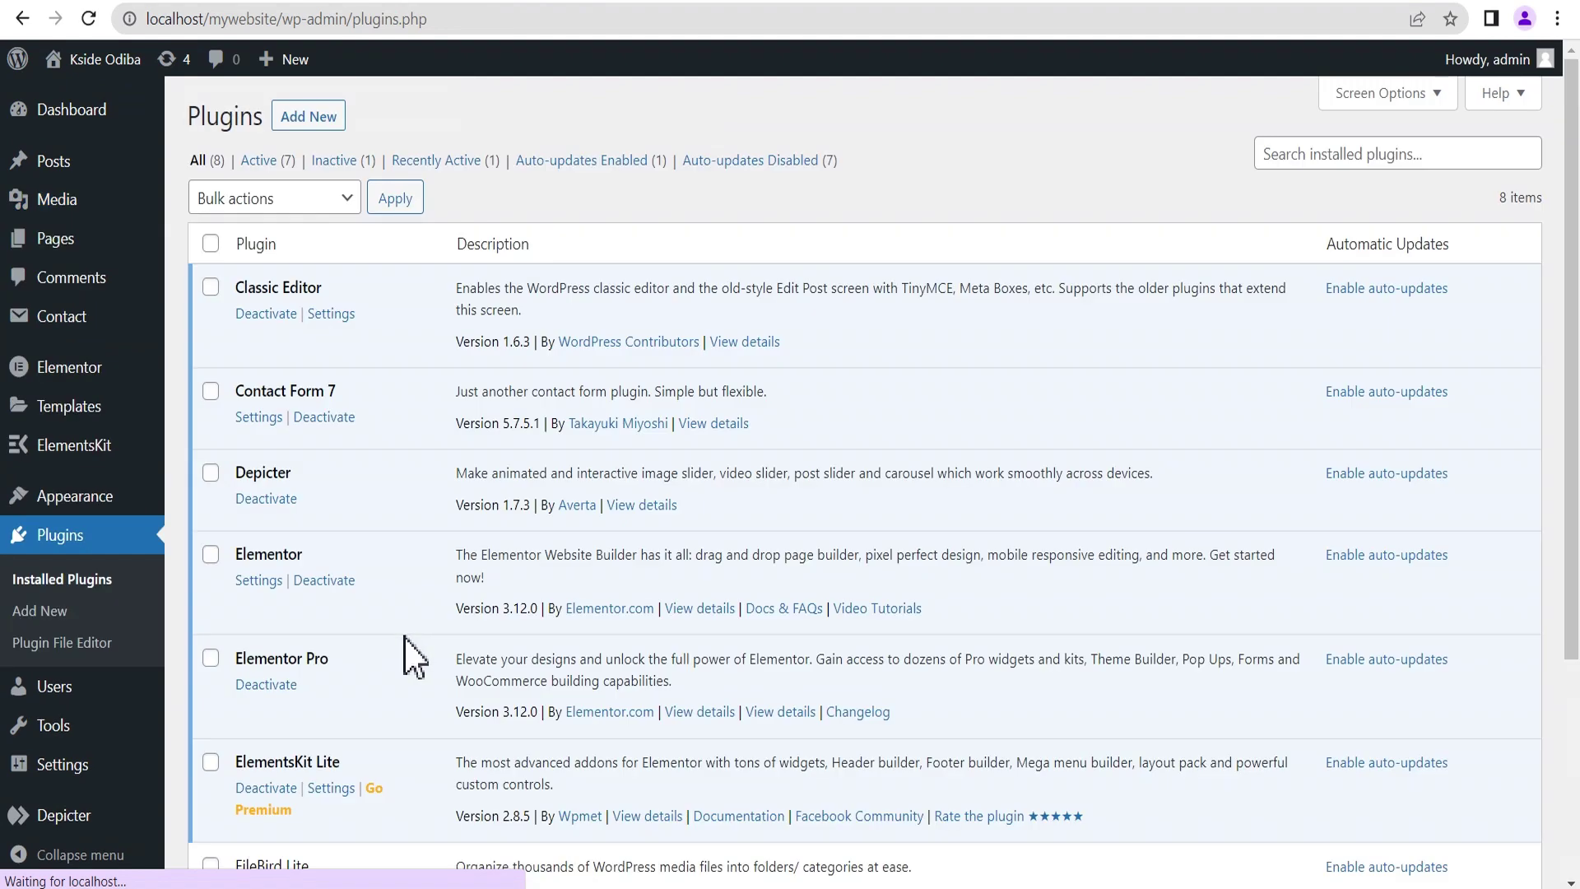
pyautogui.scroll(-3, 403, 662)
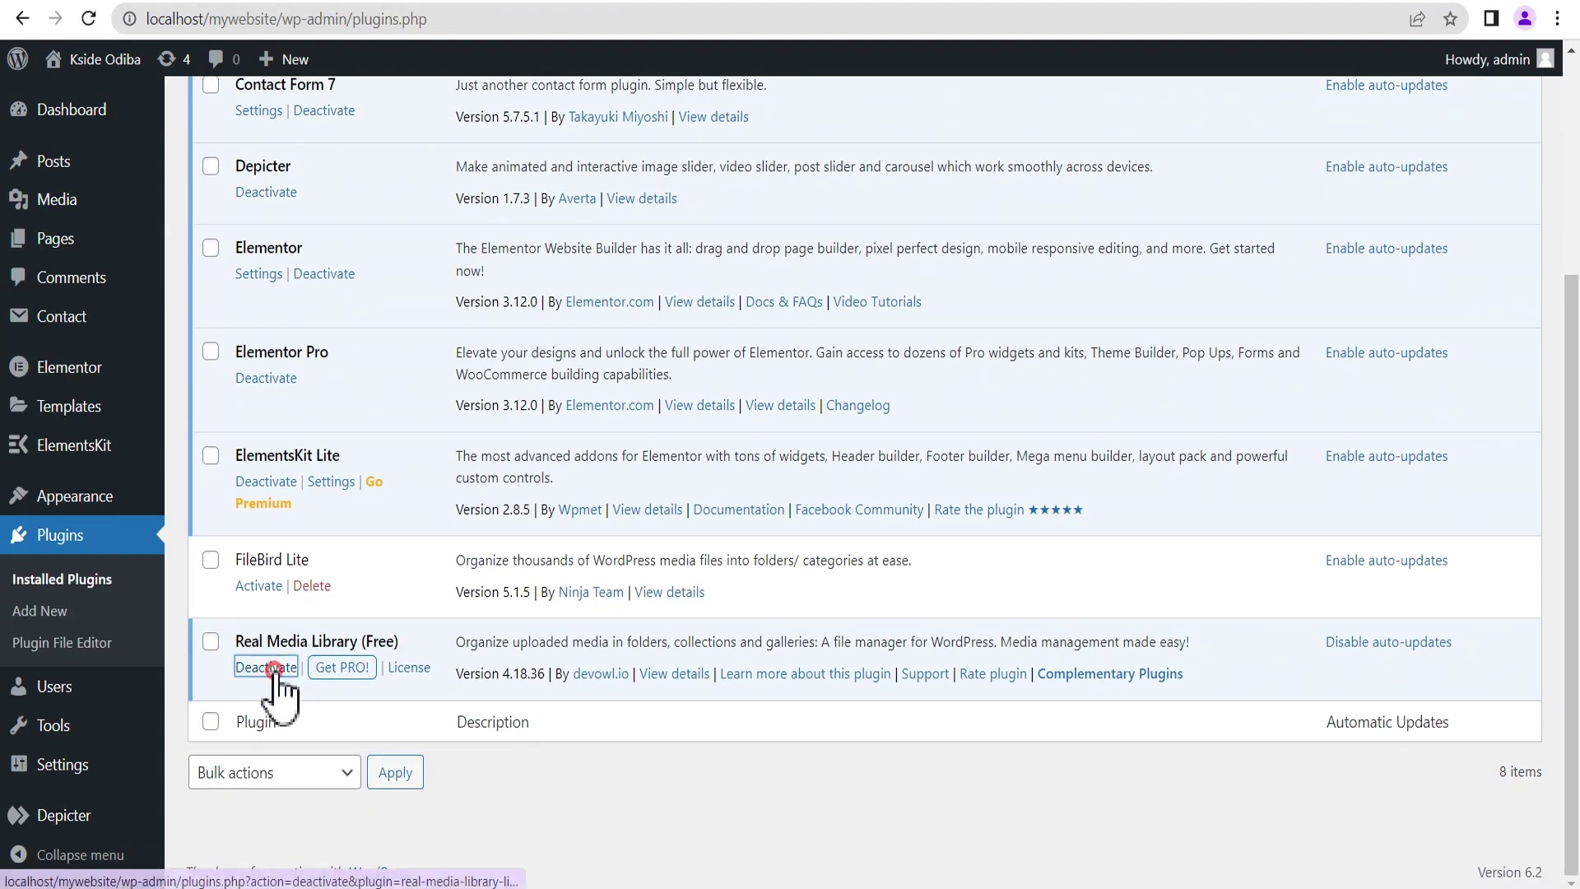
pyautogui.click(266, 667)
pyautogui.click(632, 652)
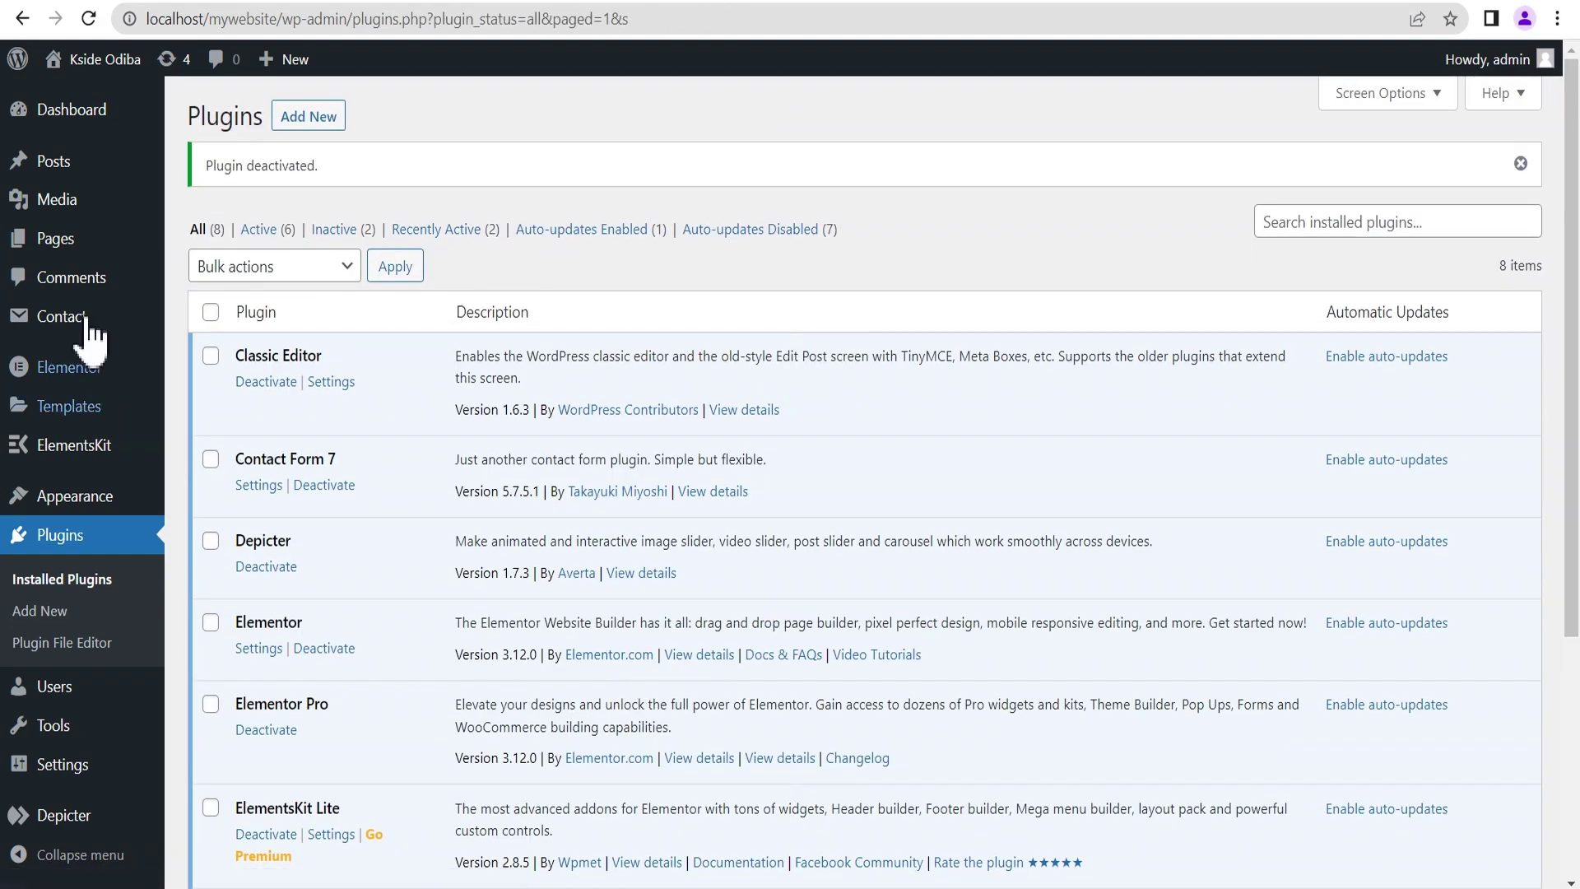
# - Check the Media Library has no folder panel, then return to Installed Plugins
pyautogui.moveTo(58, 211)
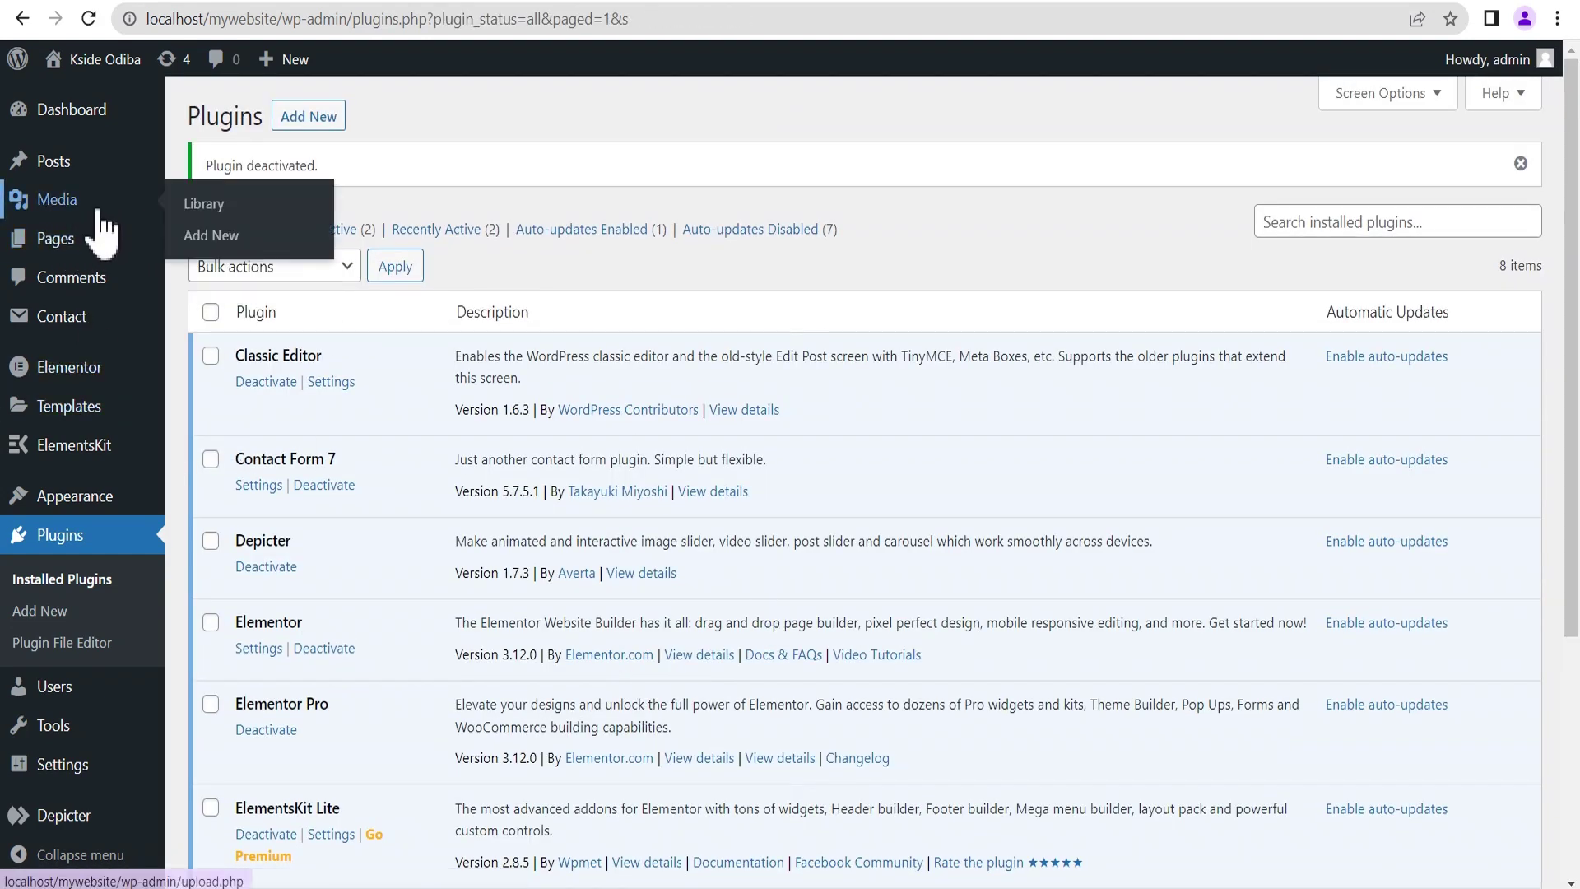
pyautogui.click(208, 207)
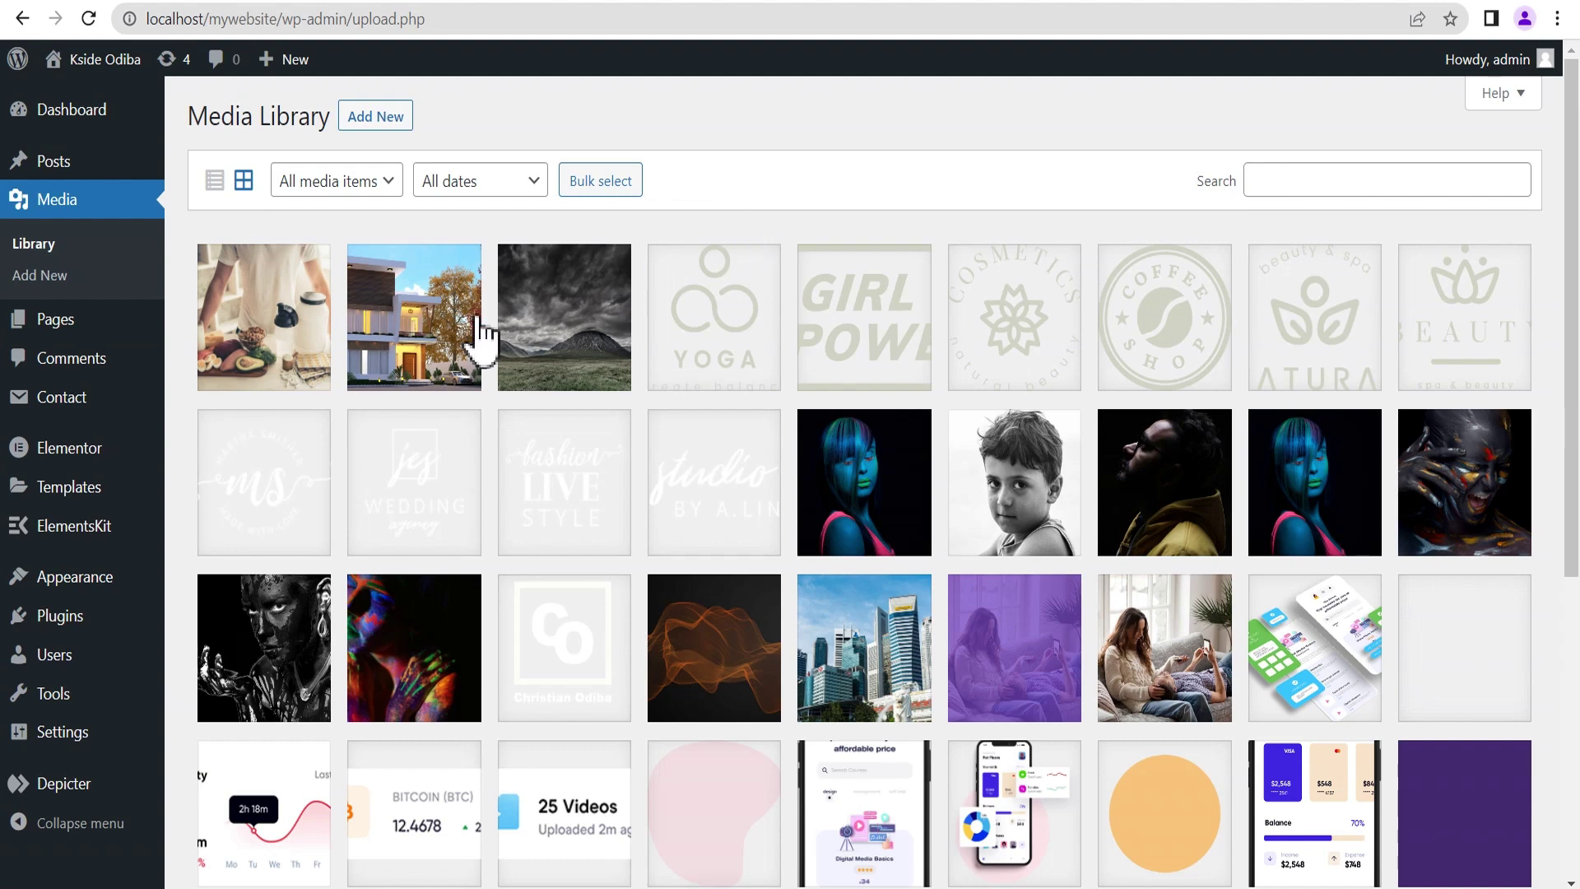
pyautogui.moveTo(74, 621)
pyautogui.click(220, 631)
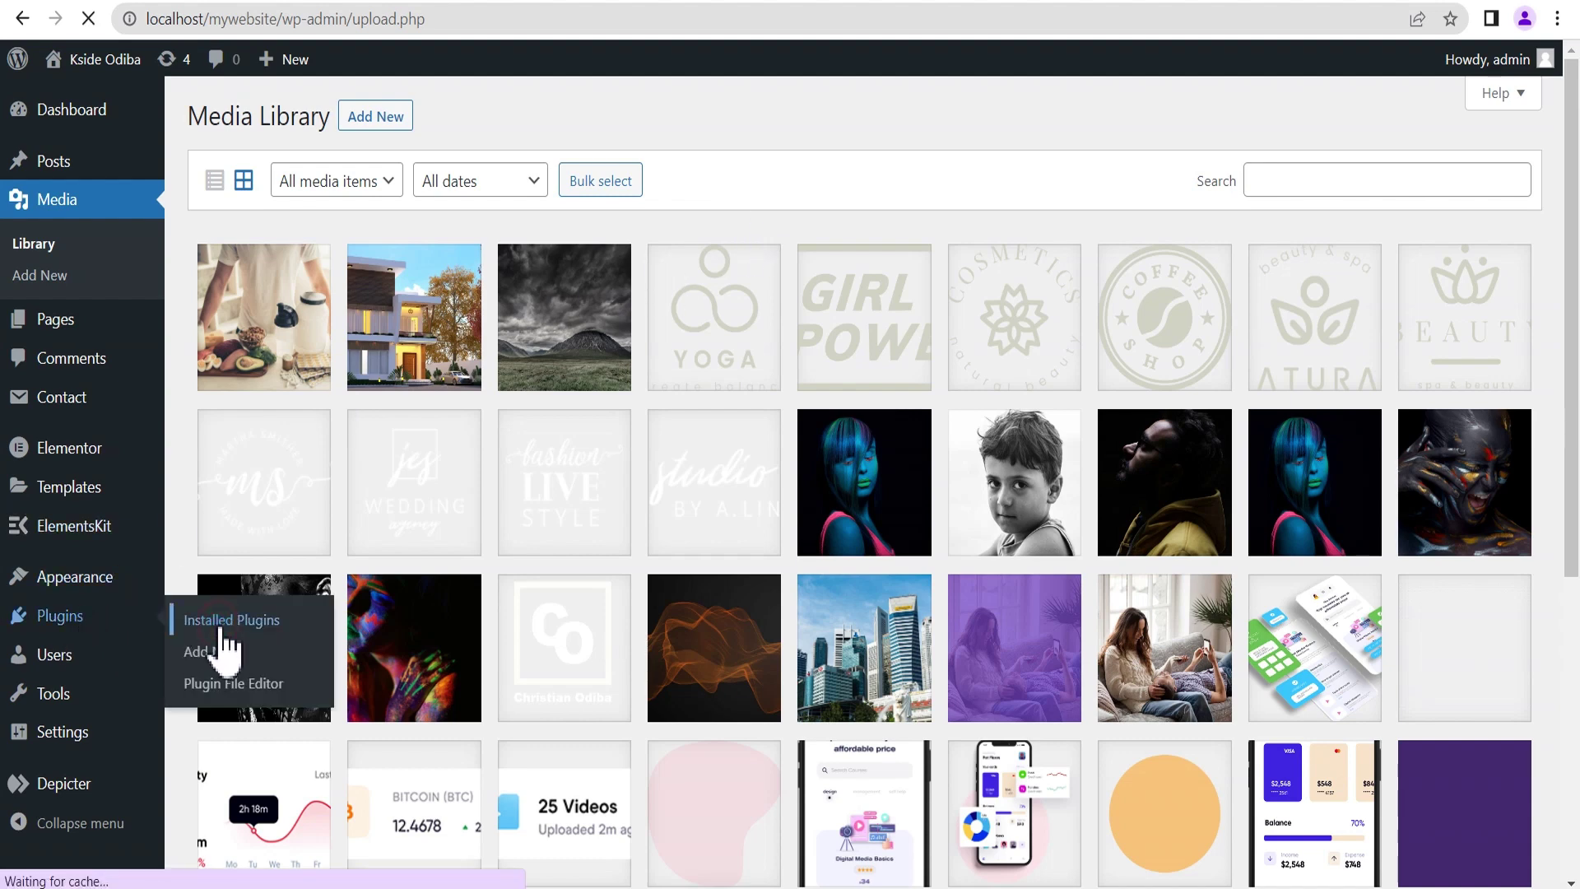
# - Activate FileBird Lite and view the Media Library's folders: Apps, Backgrounds, Partners, People, Gbook
pyautogui.scroll(-3, 271, 645)
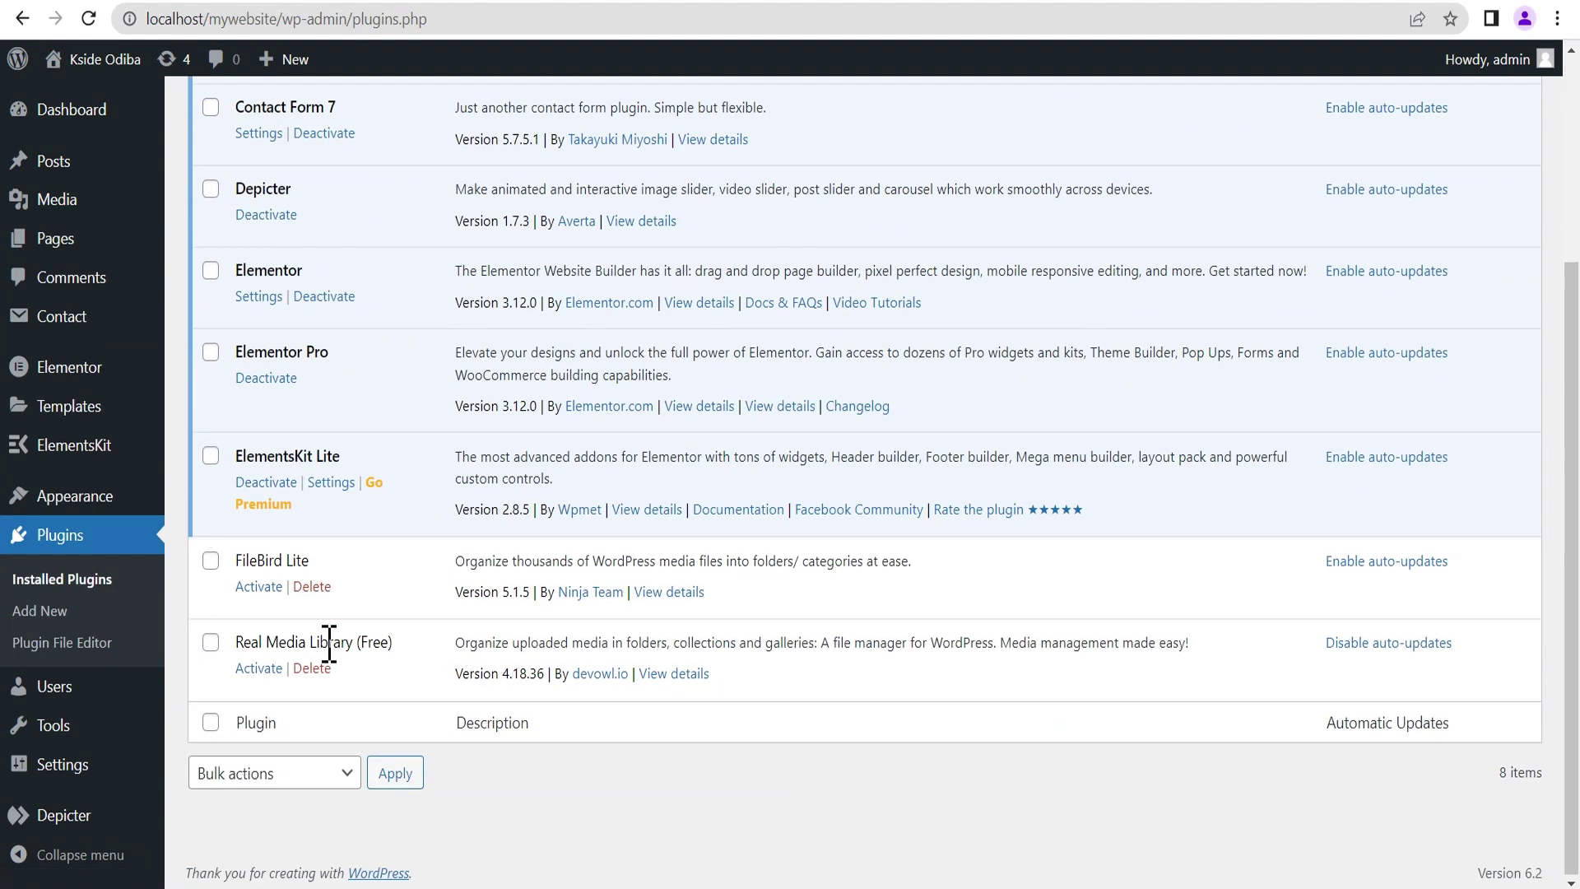
pyautogui.click(256, 585)
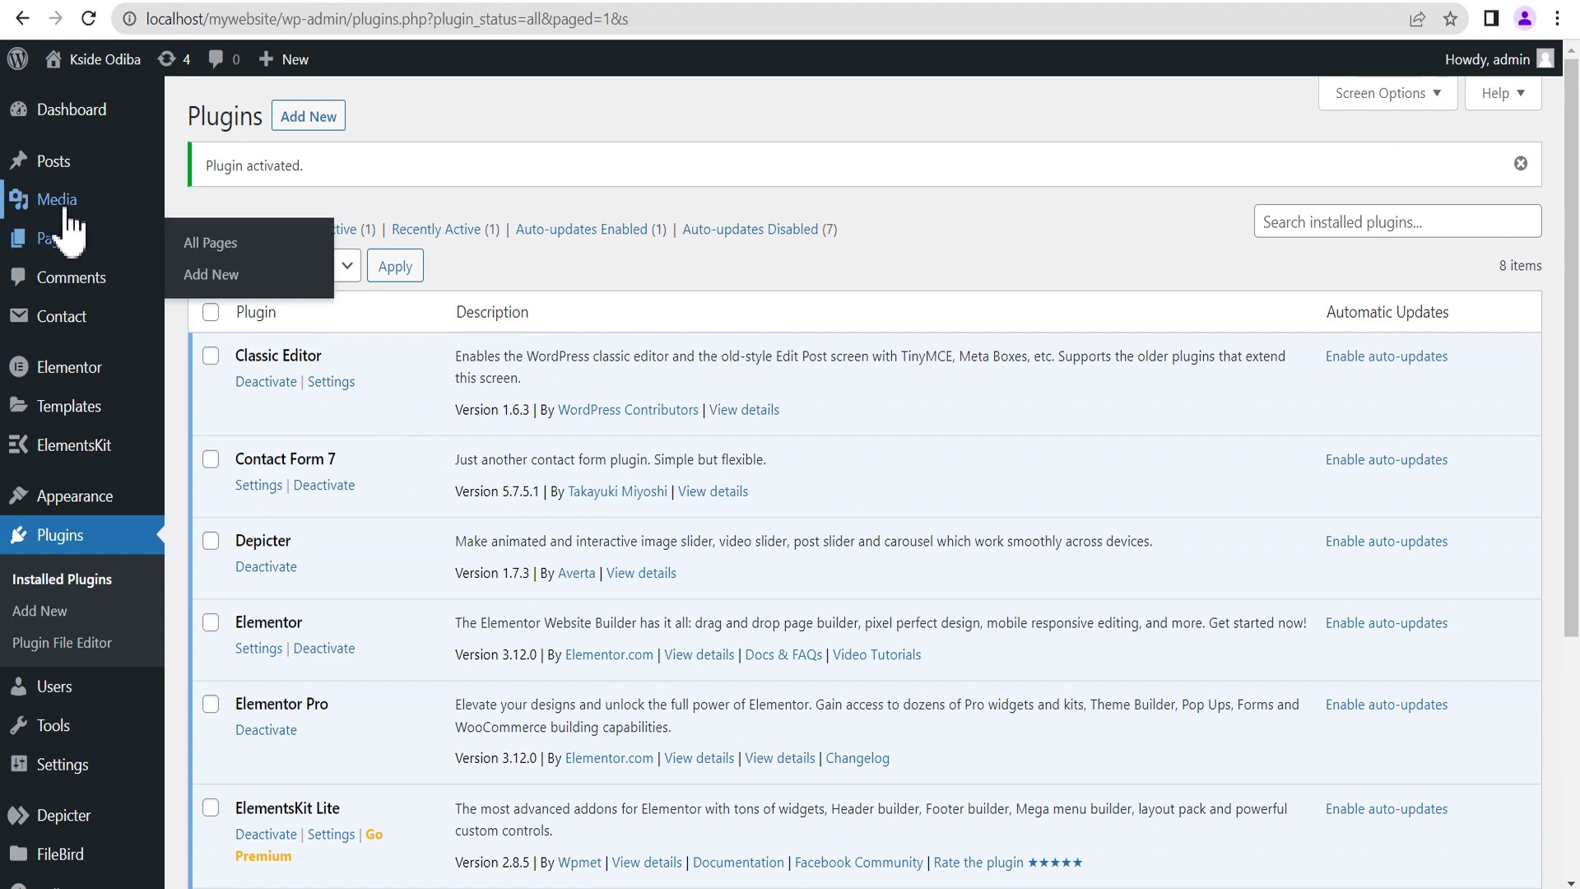
pyautogui.moveTo(65, 210)
pyautogui.click(203, 203)
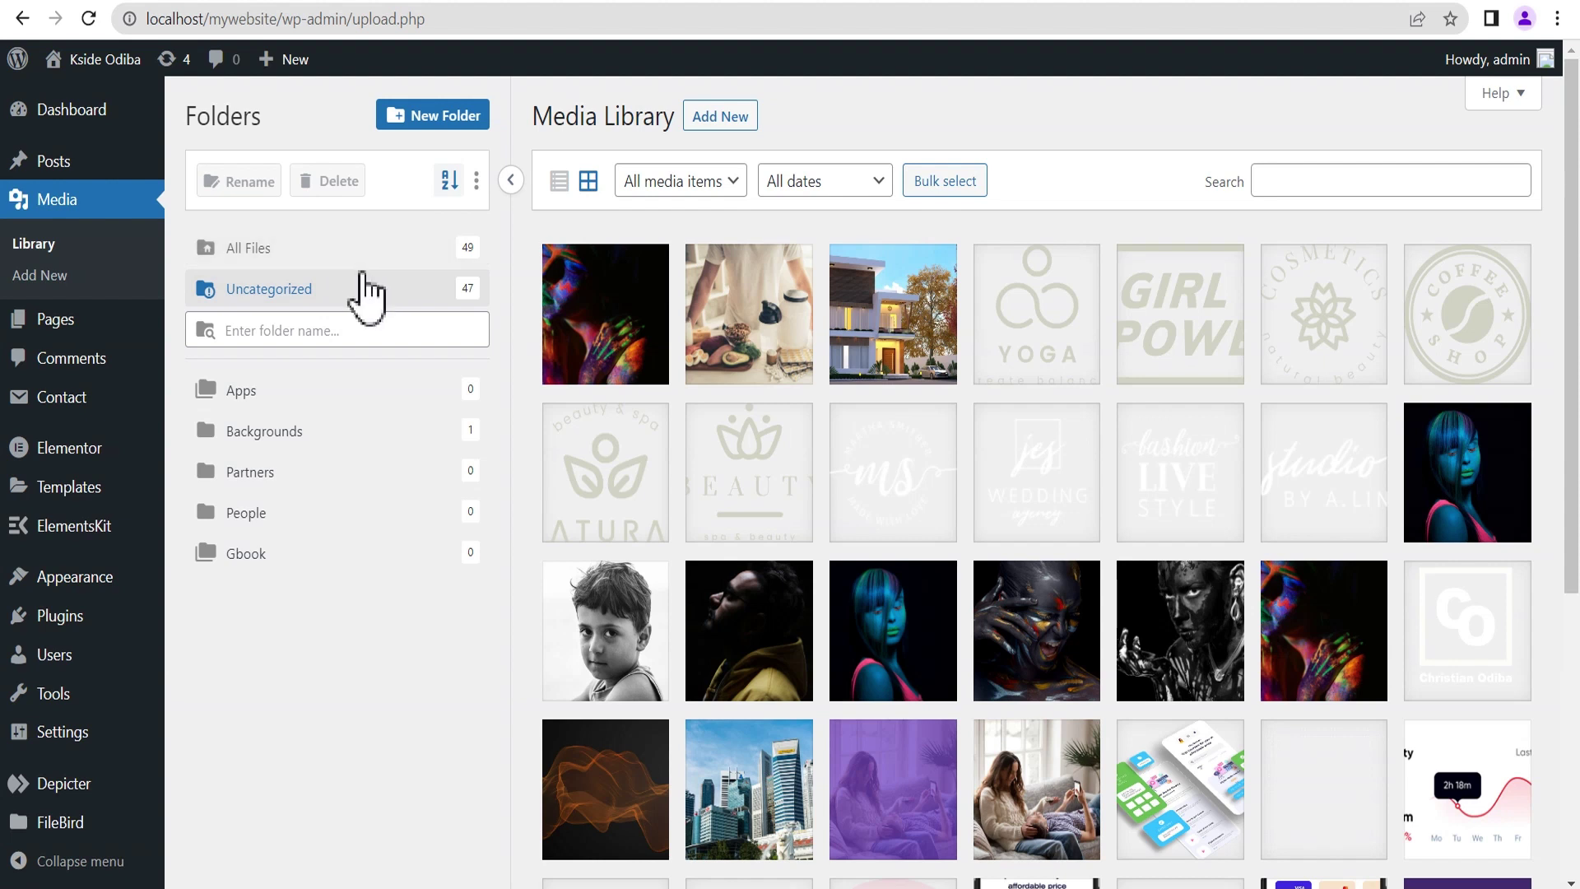
# - Create an empty 'New images' folder below Gbook and open it
pyautogui.click(429, 116)
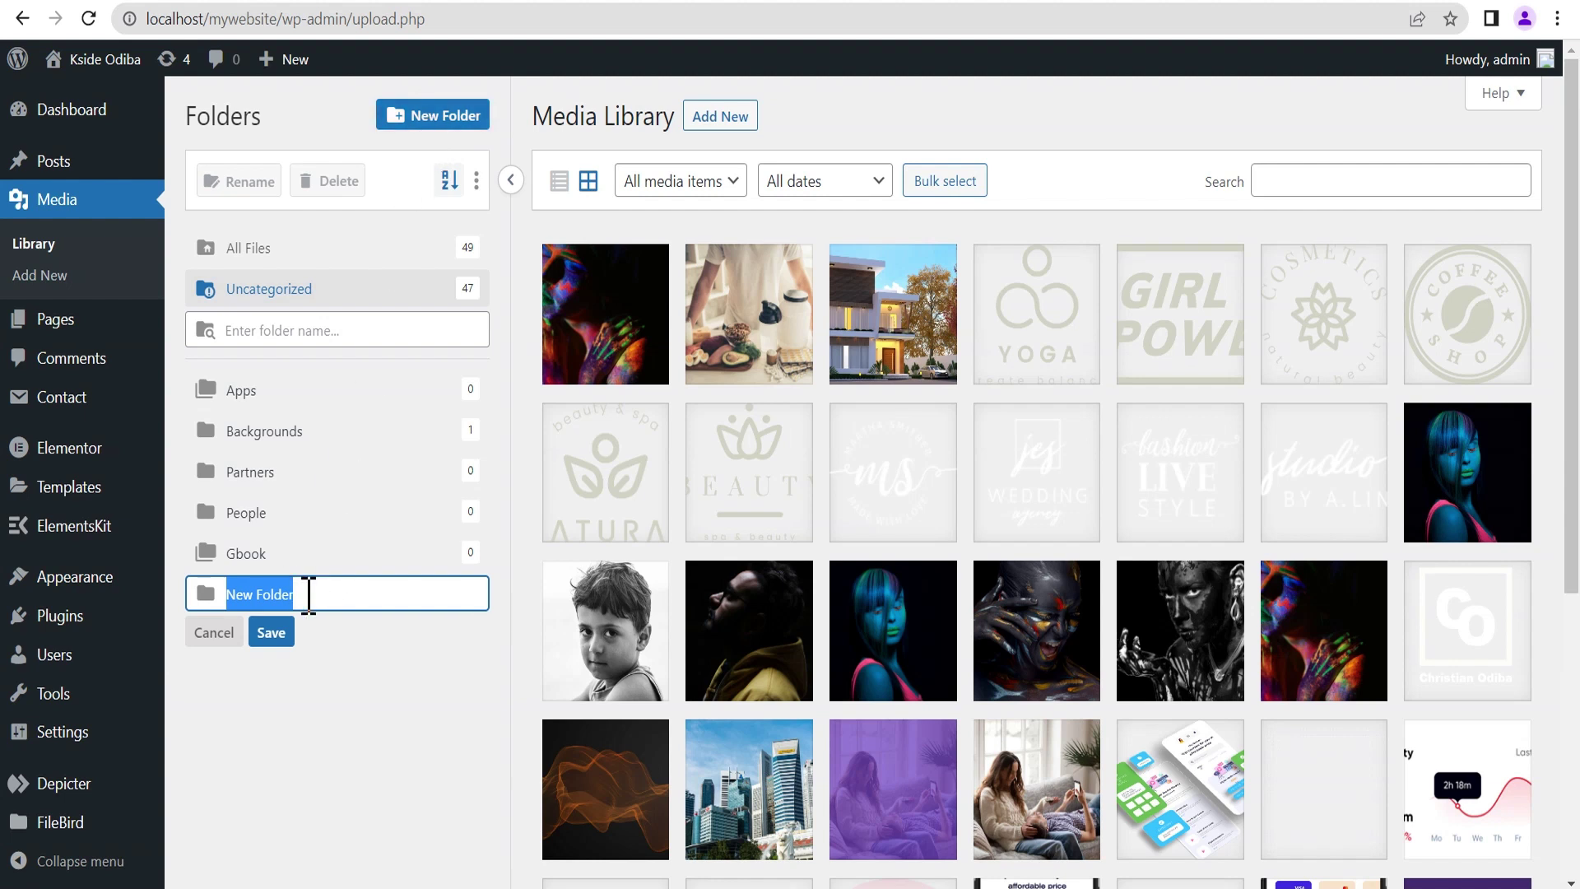
pyautogui.write('Ne')
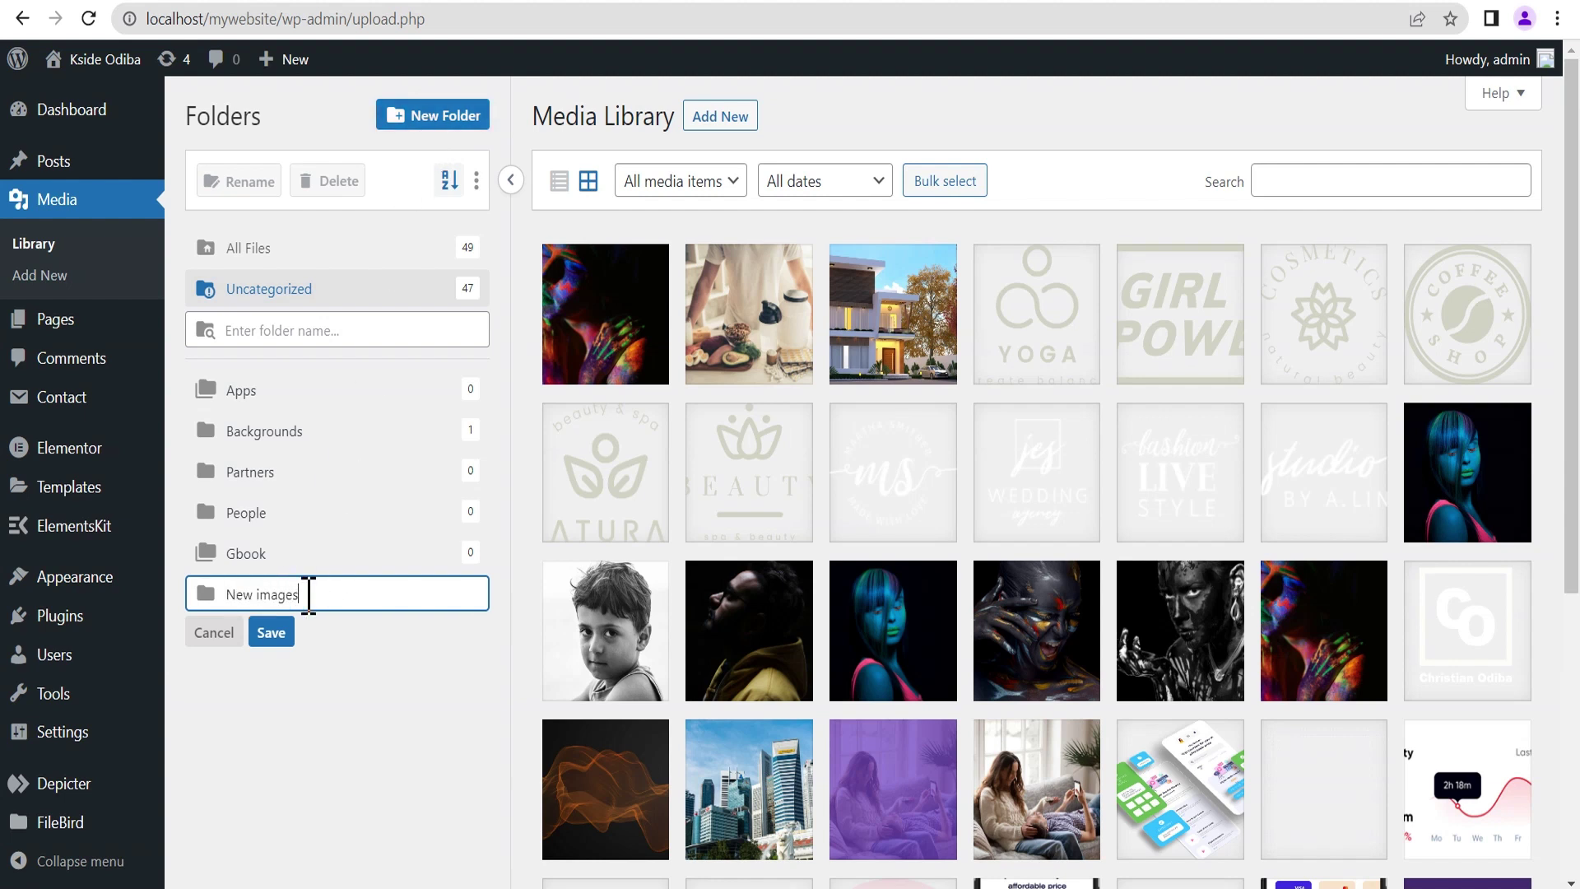
pyautogui.click(272, 633)
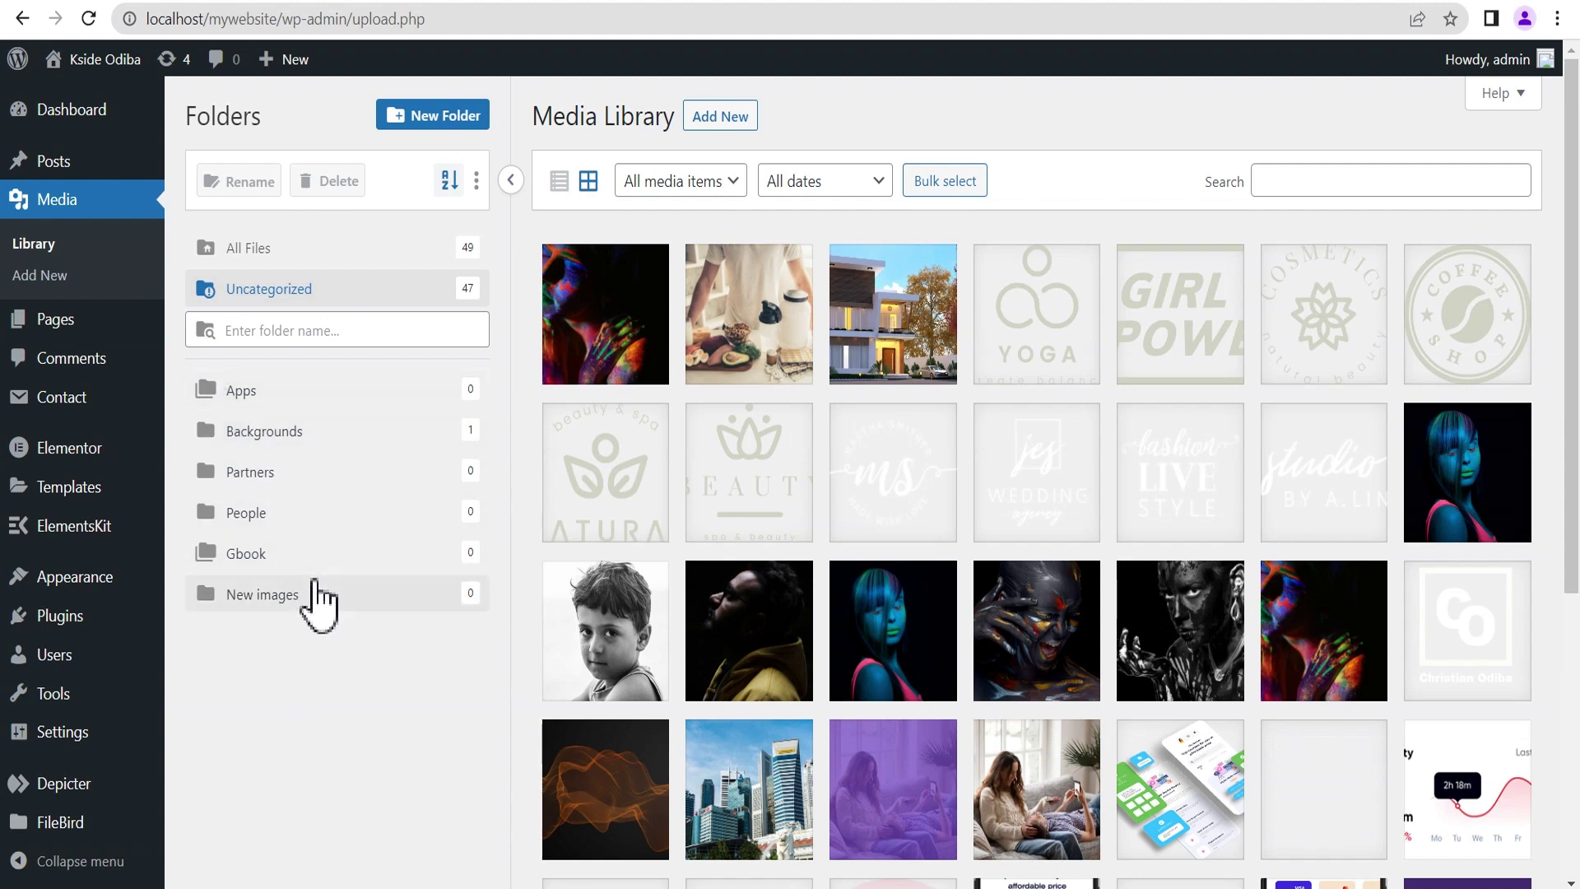
pyautogui.click(269, 596)
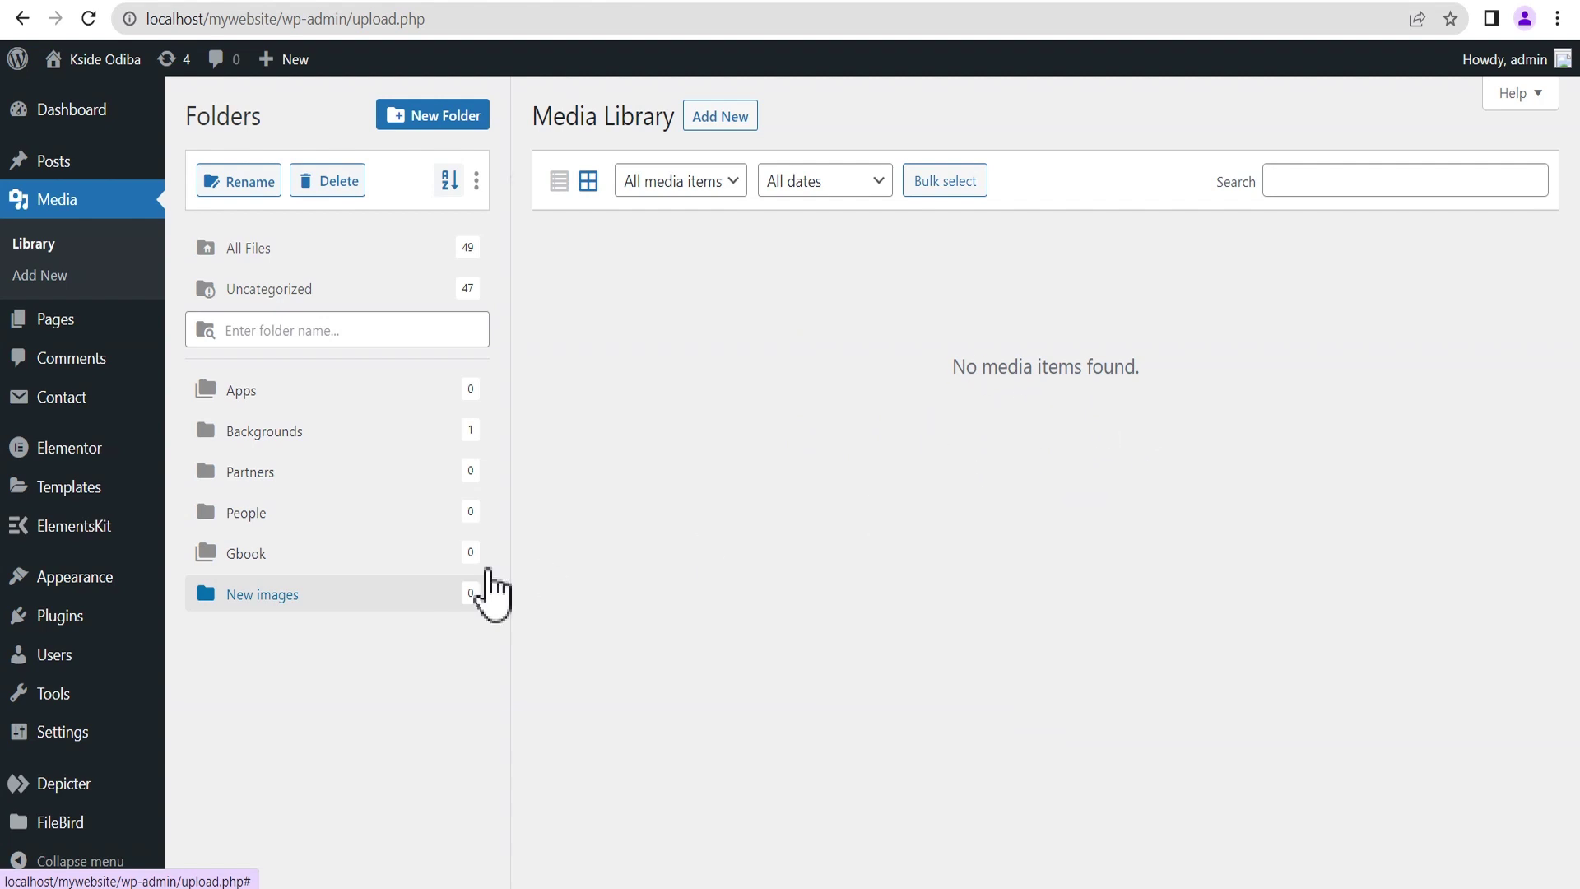
# - Add two subfolders, 'images 1' and 'images 2', inside New images
pyautogui.click(420, 115)
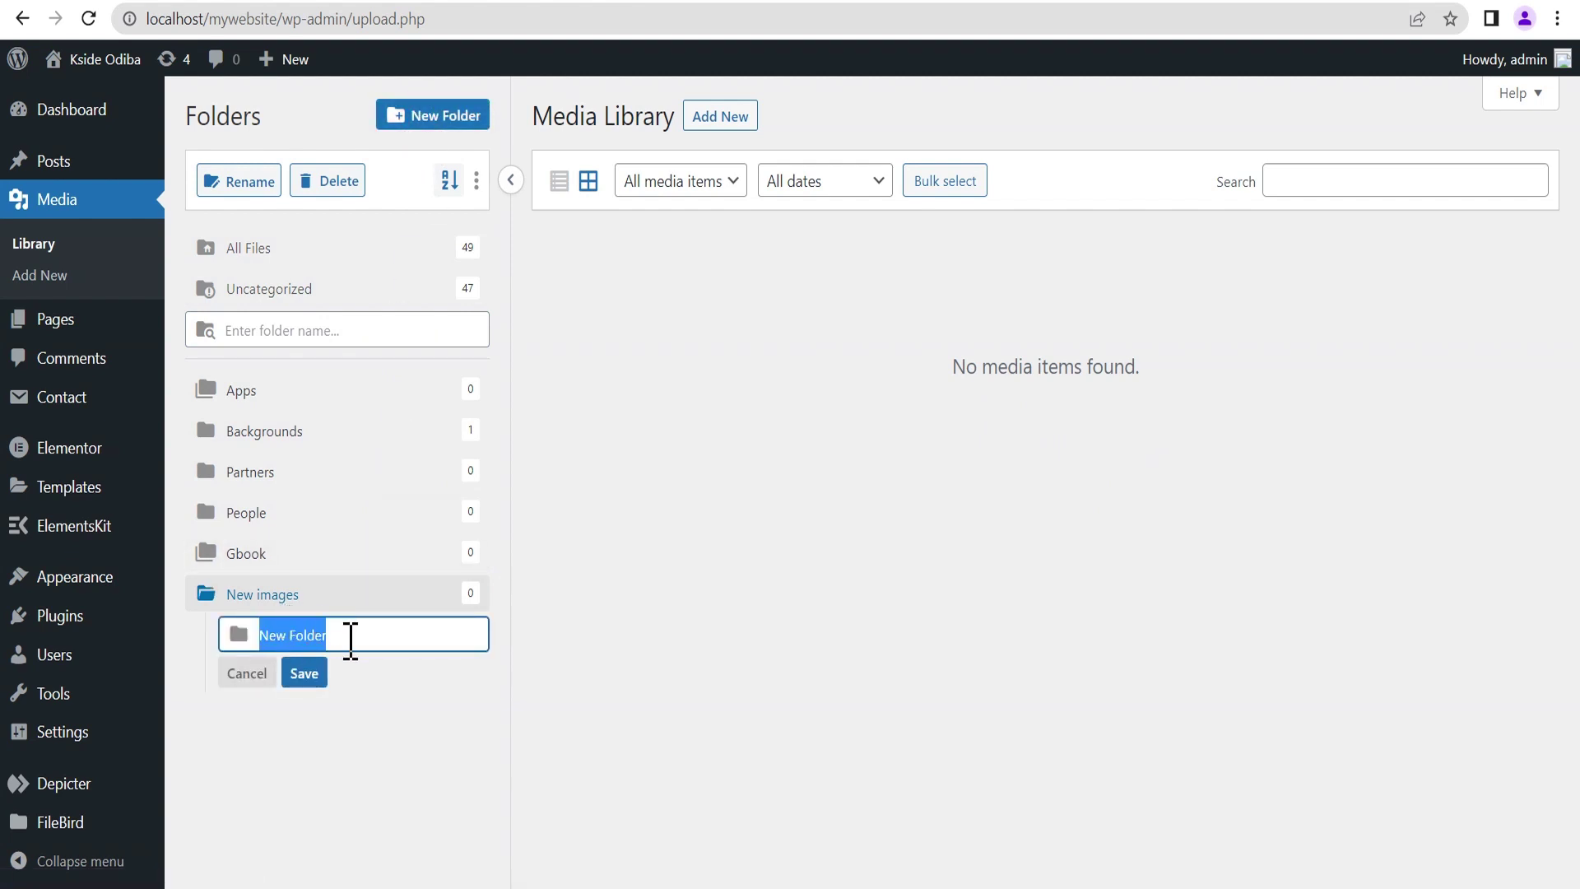
pyautogui.press('BackSpace')
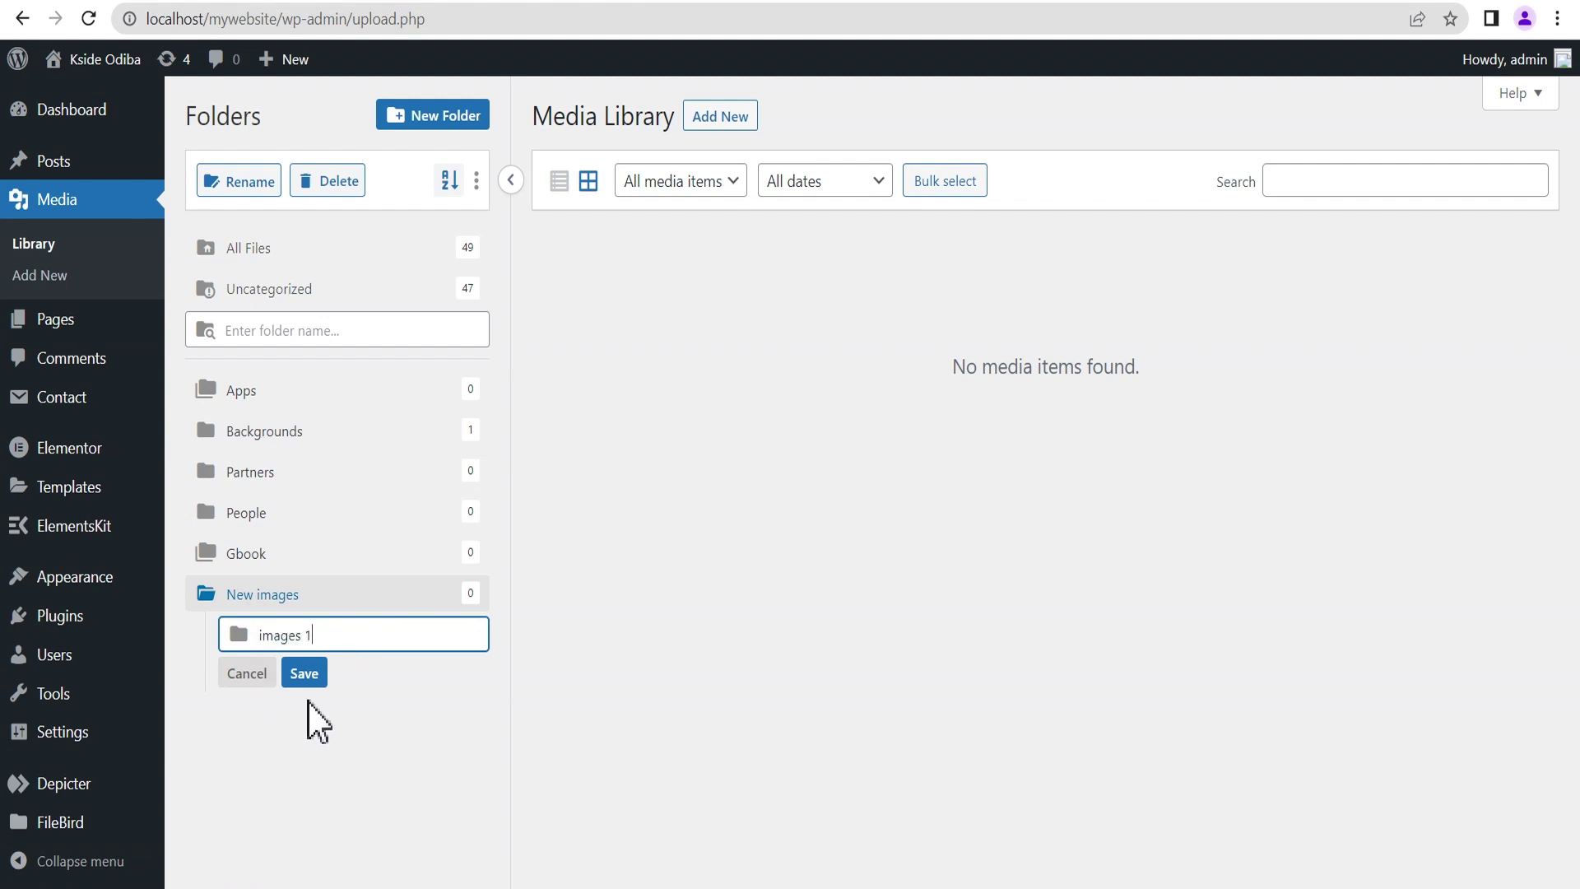
pyautogui.write('images 1')
pyautogui.click(303, 672)
pyautogui.click(424, 115)
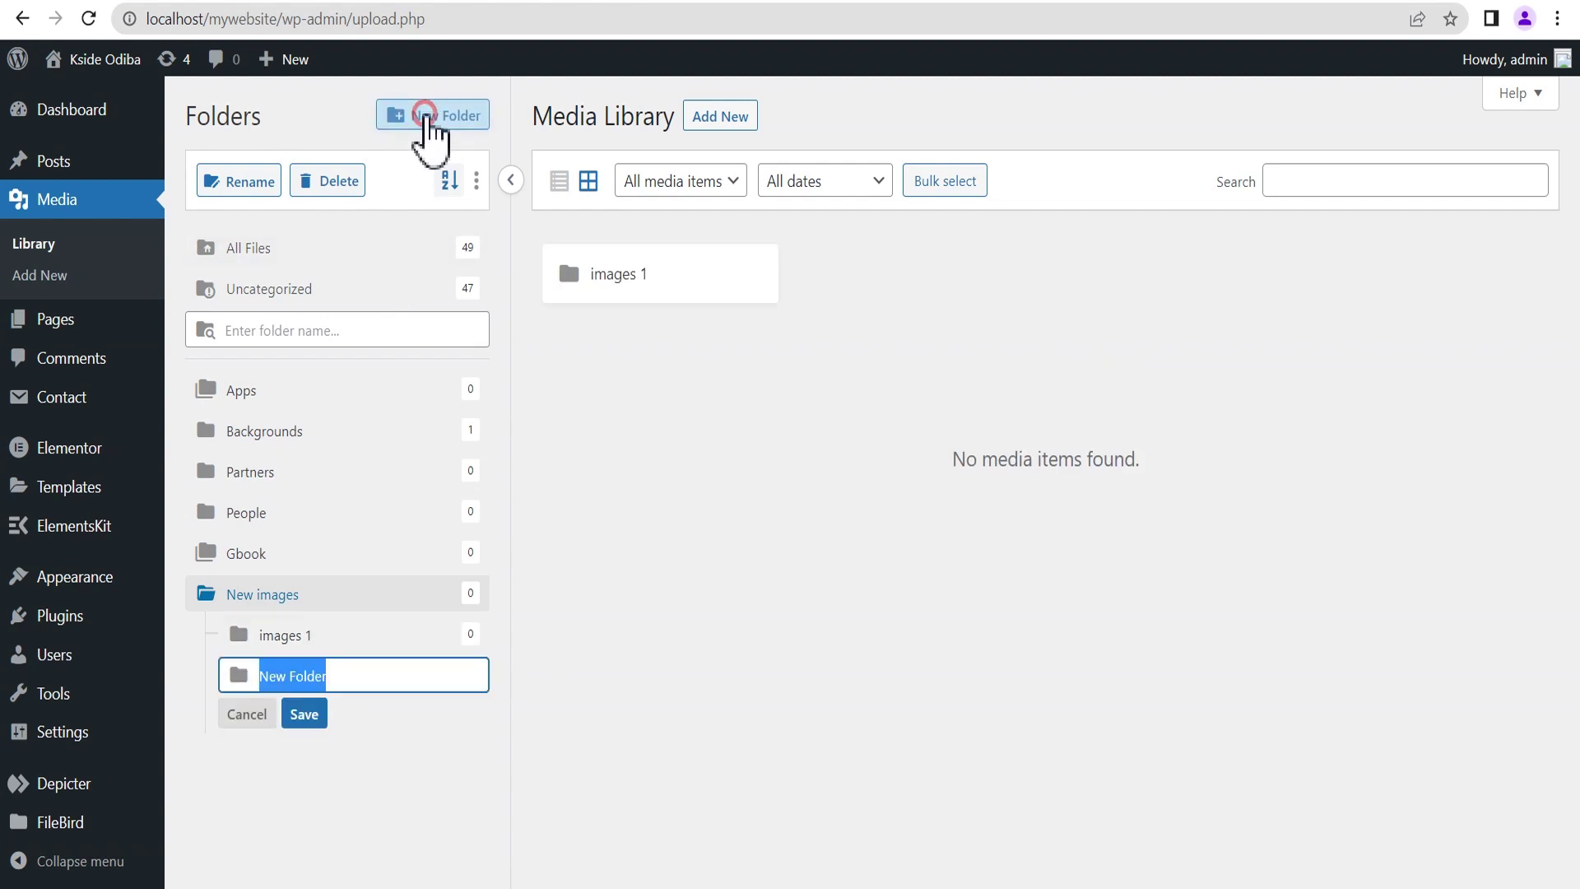
pyautogui.write('images 2')
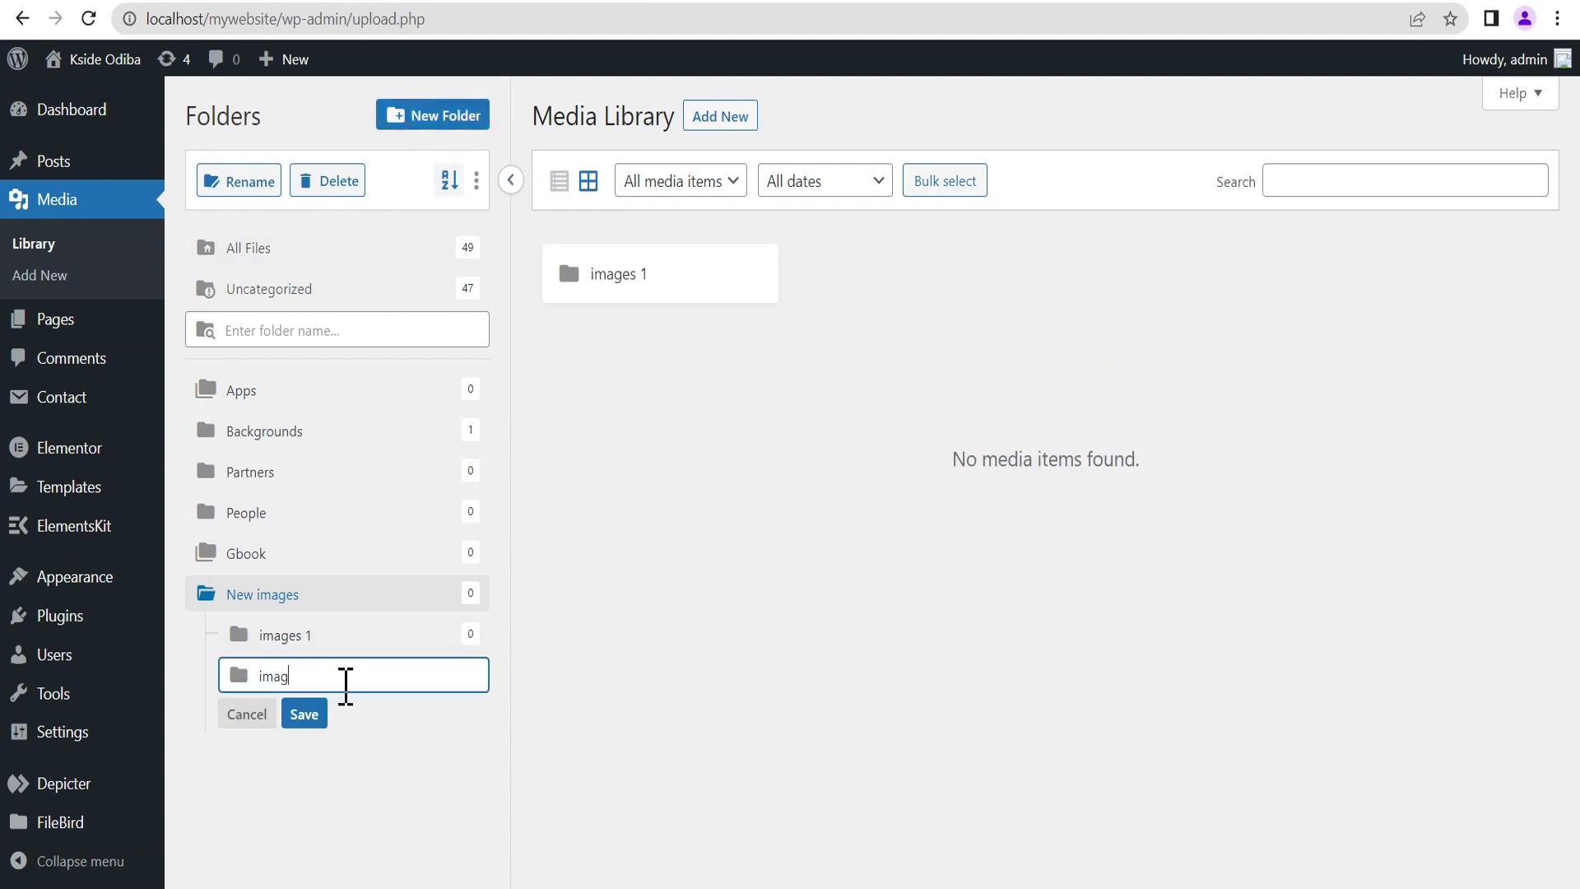
pyautogui.click(304, 713)
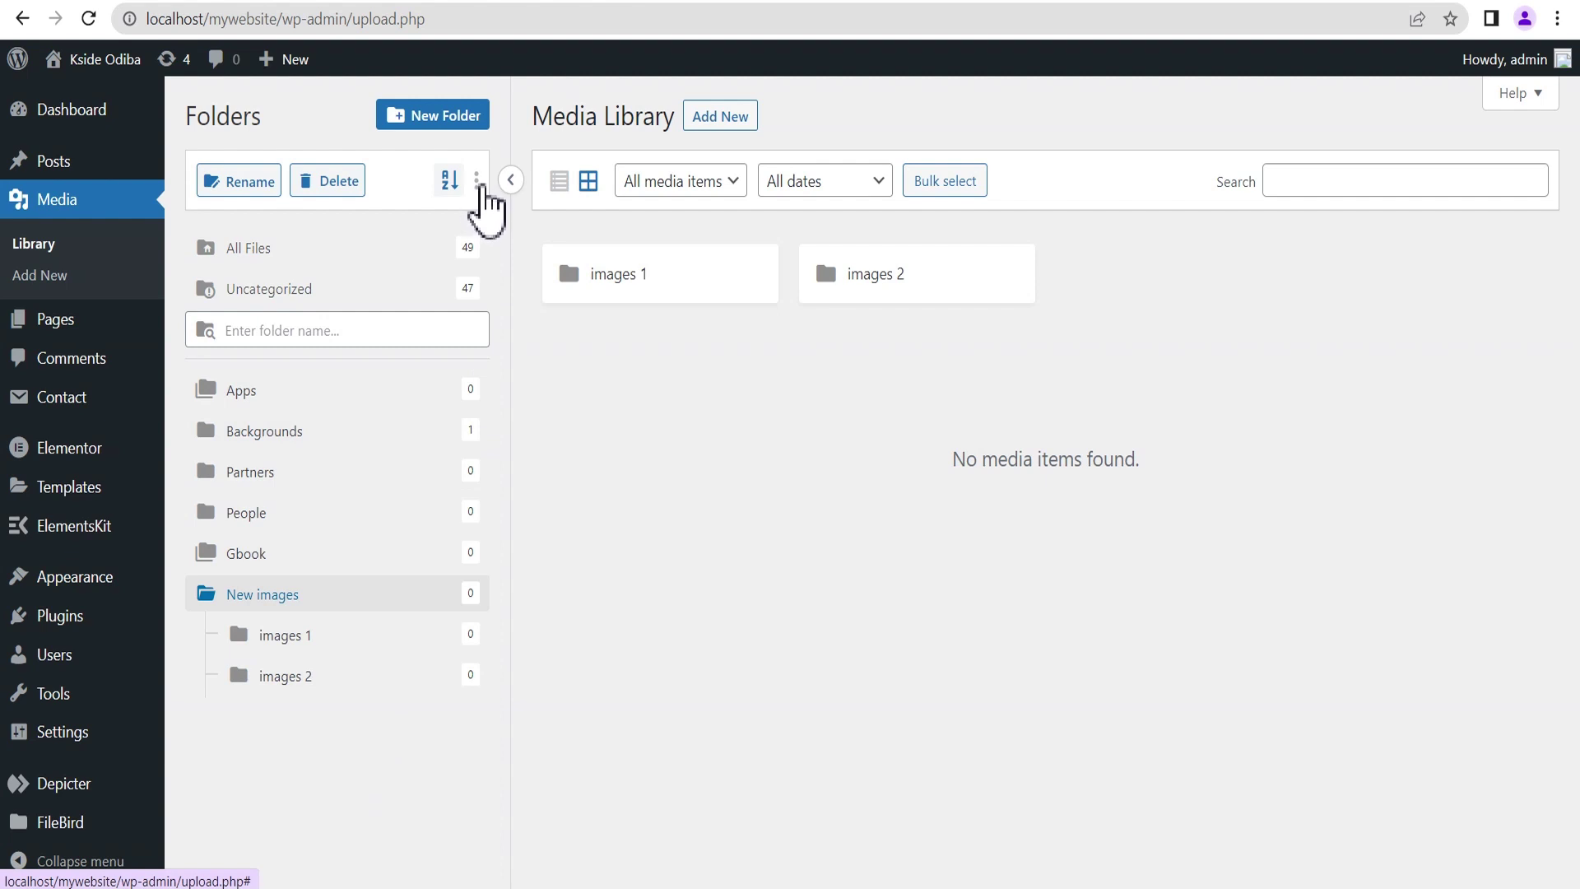
pyautogui.click(477, 180)
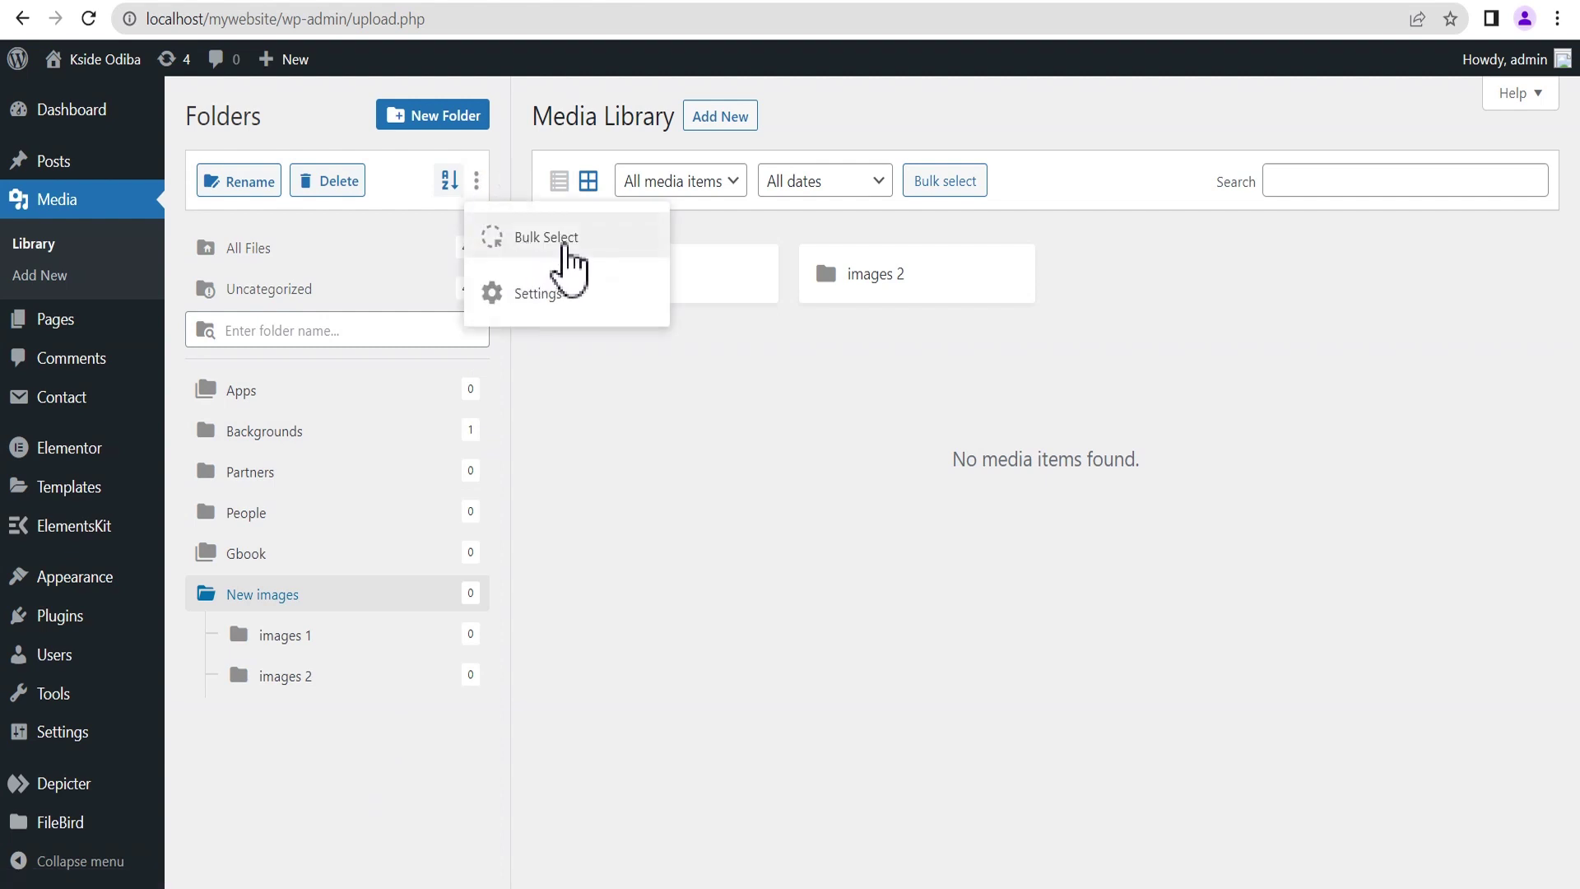
pyautogui.click(523, 239)
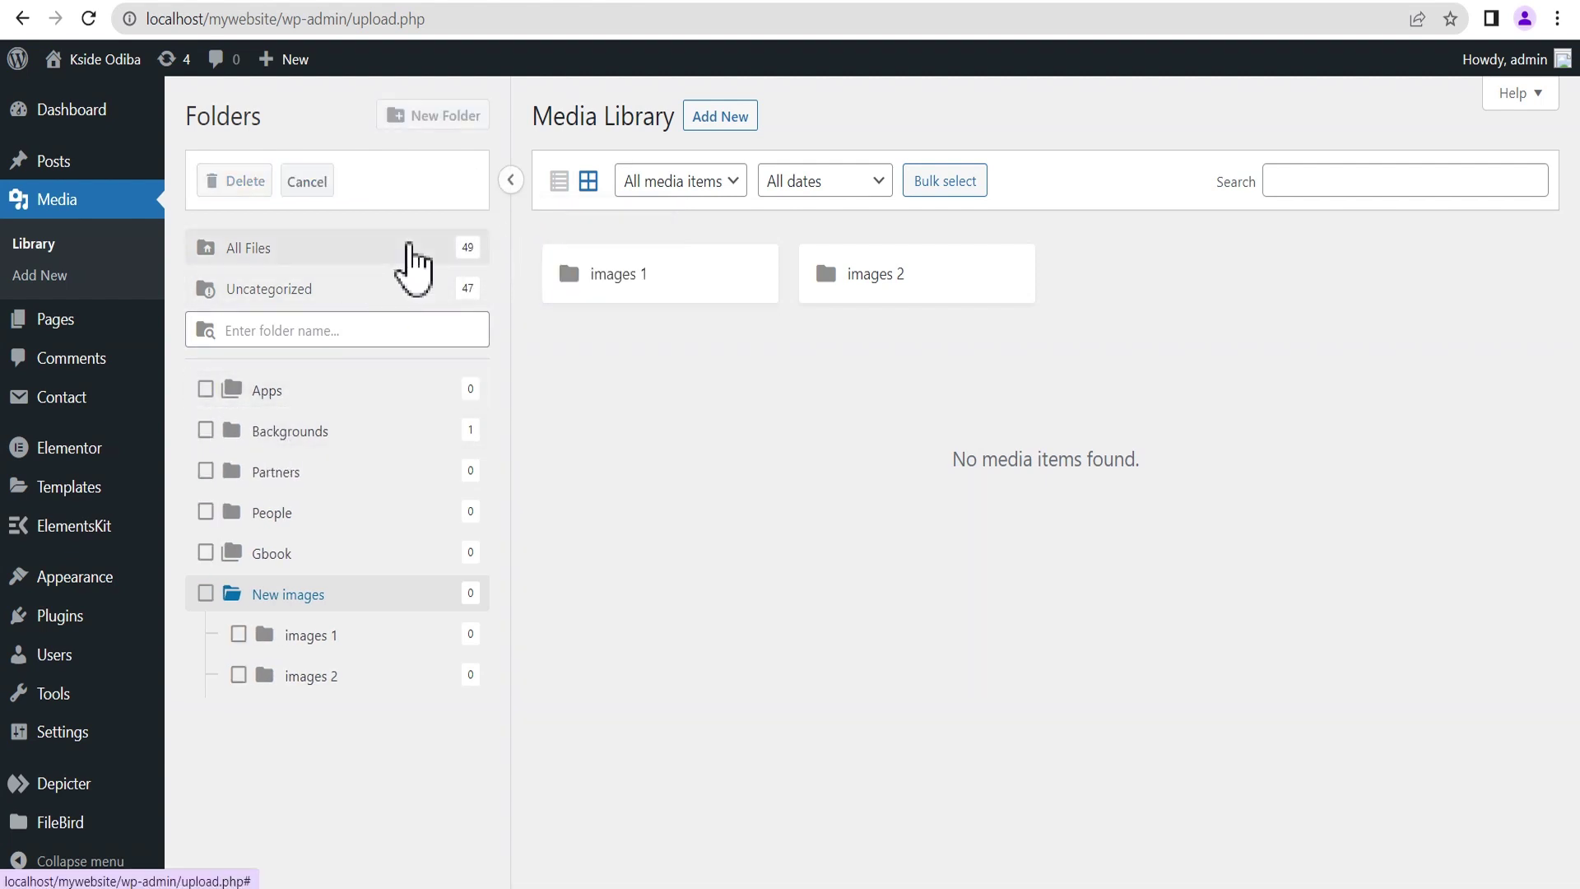
pyautogui.click(306, 182)
pyautogui.click(477, 181)
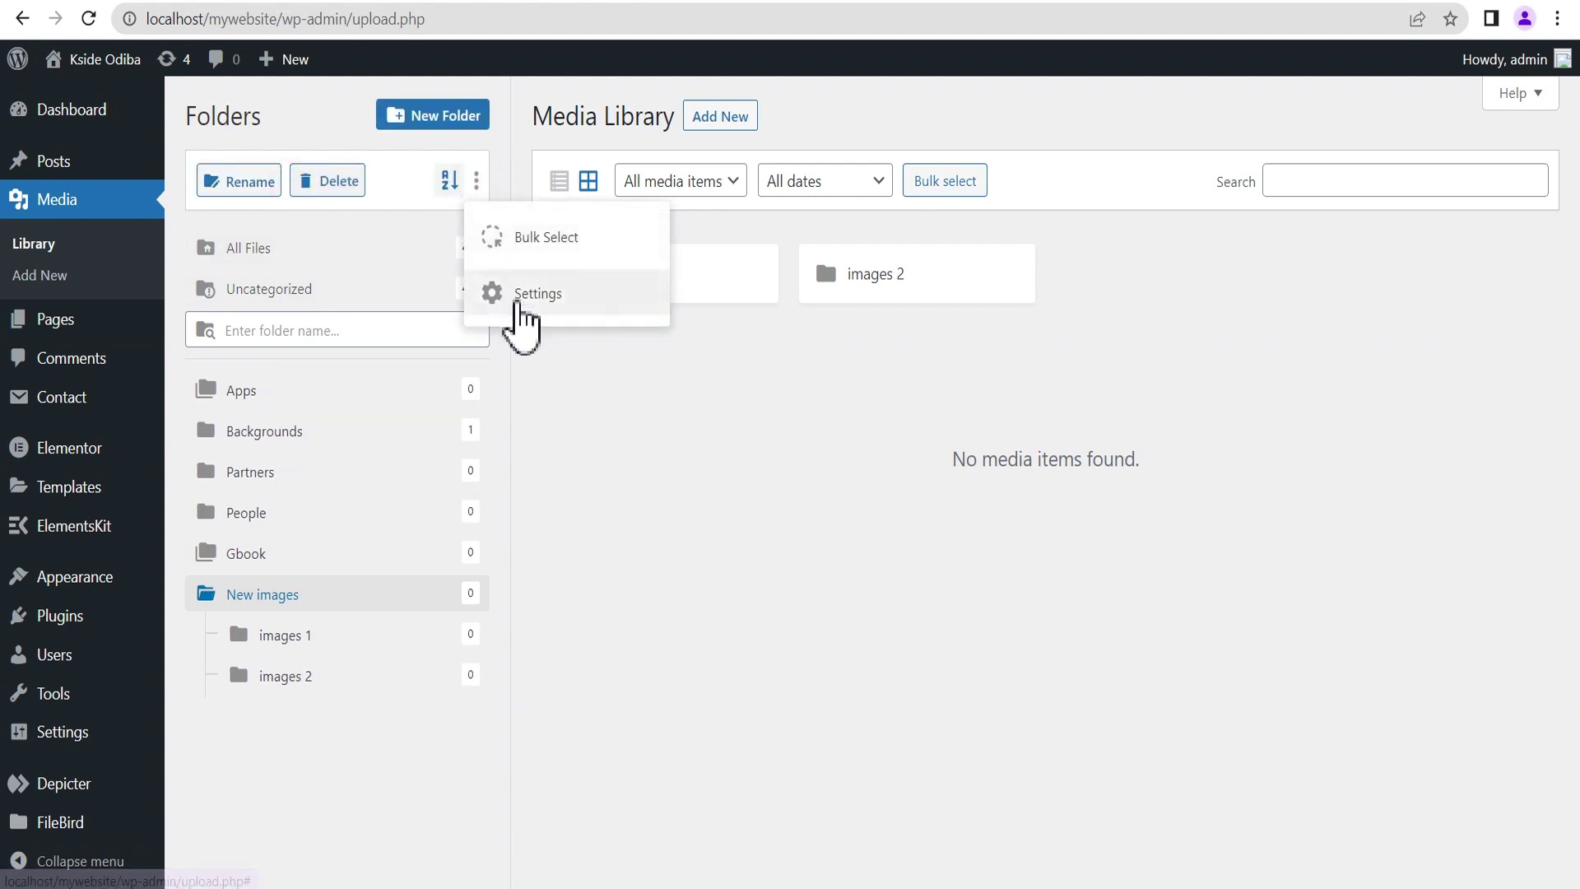
pyautogui.click(533, 296)
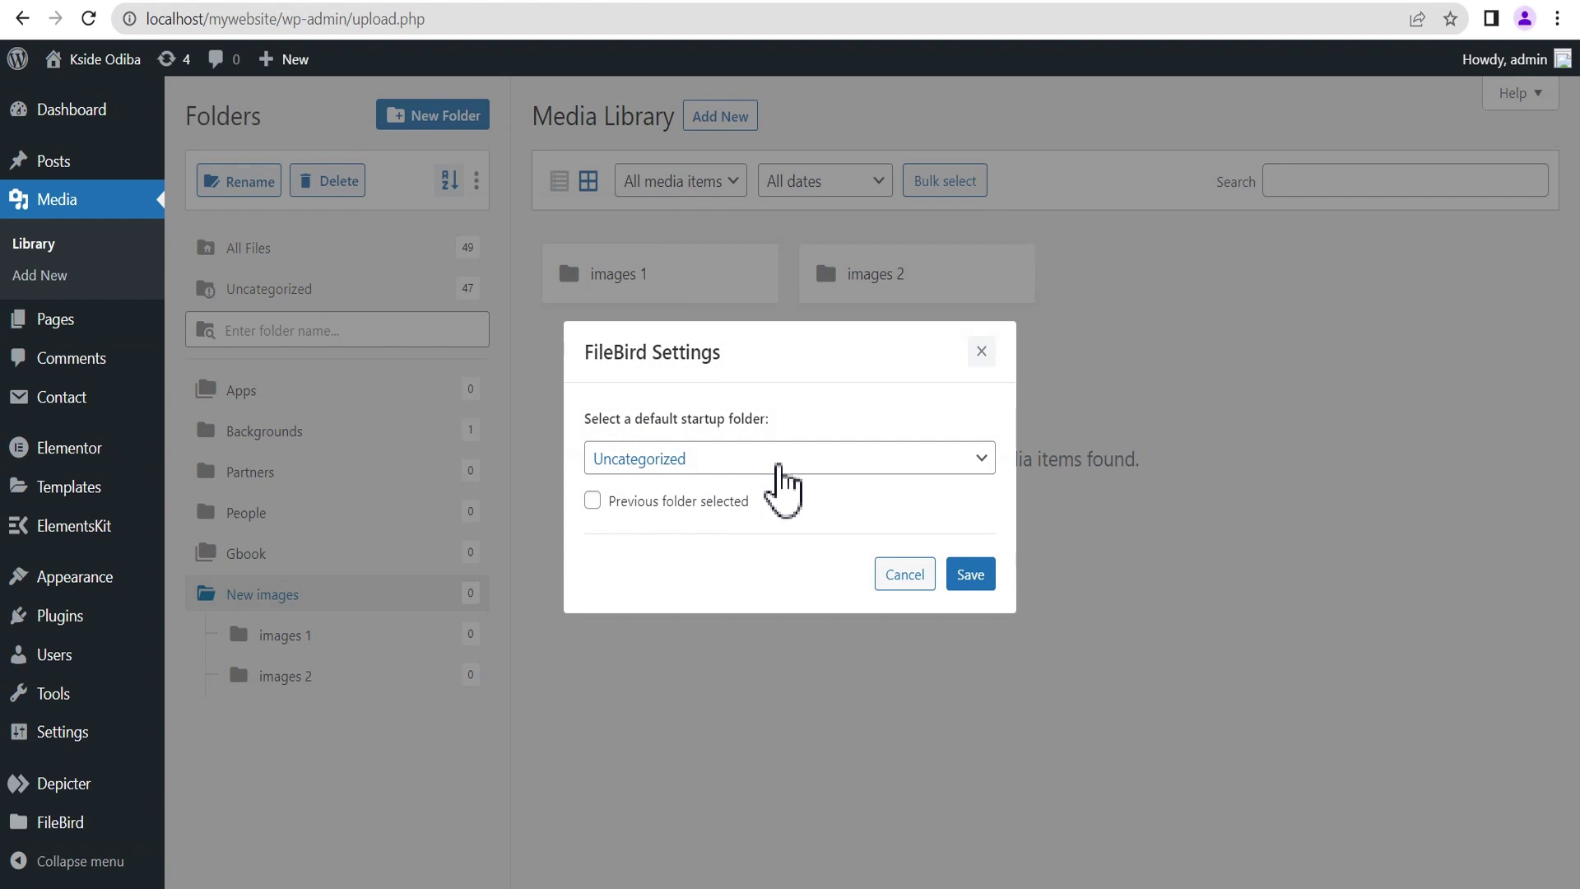
pyautogui.click(981, 351)
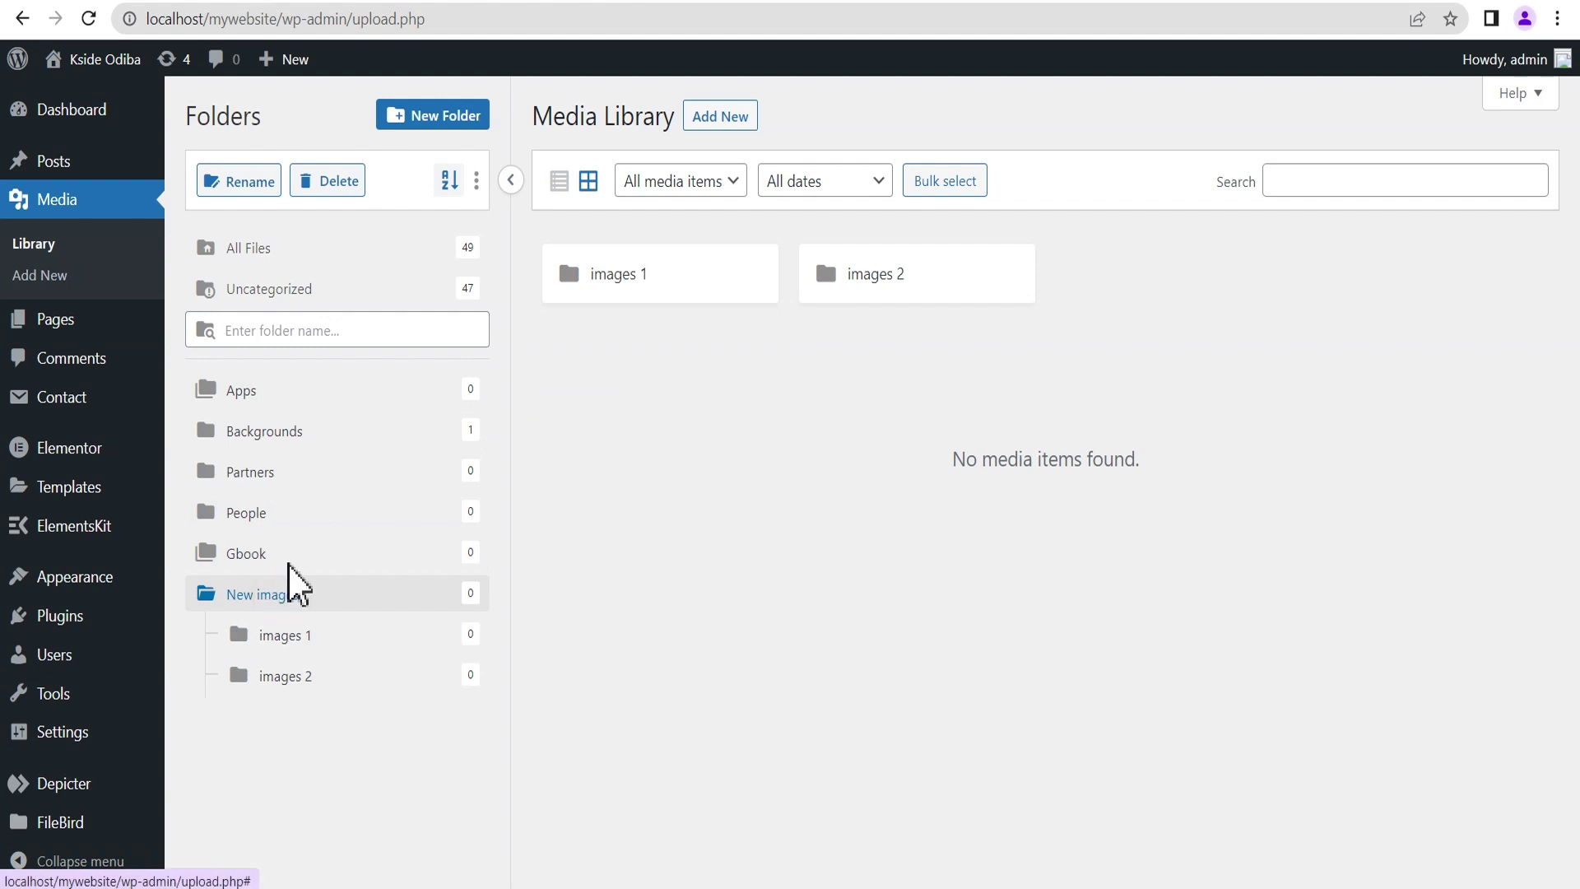
# - Rename the New images folder to 'Photos store', then delete it
pyautogui.click(240, 182)
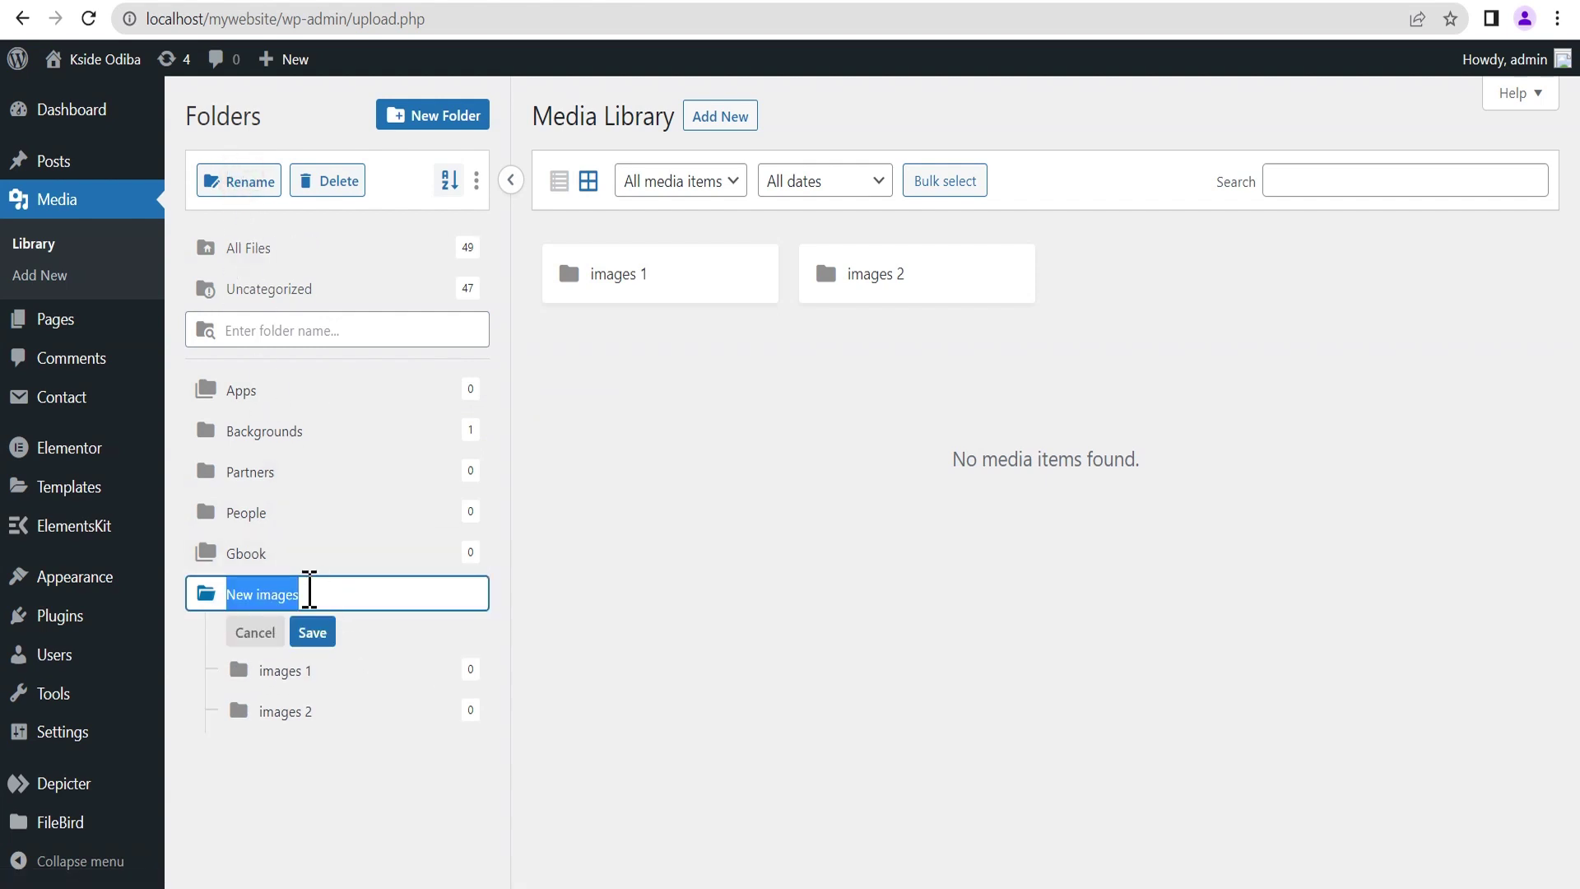
pyautogui.moveTo(317, 594); pyautogui.dragTo(306, 597)
pyautogui.click(311, 594)
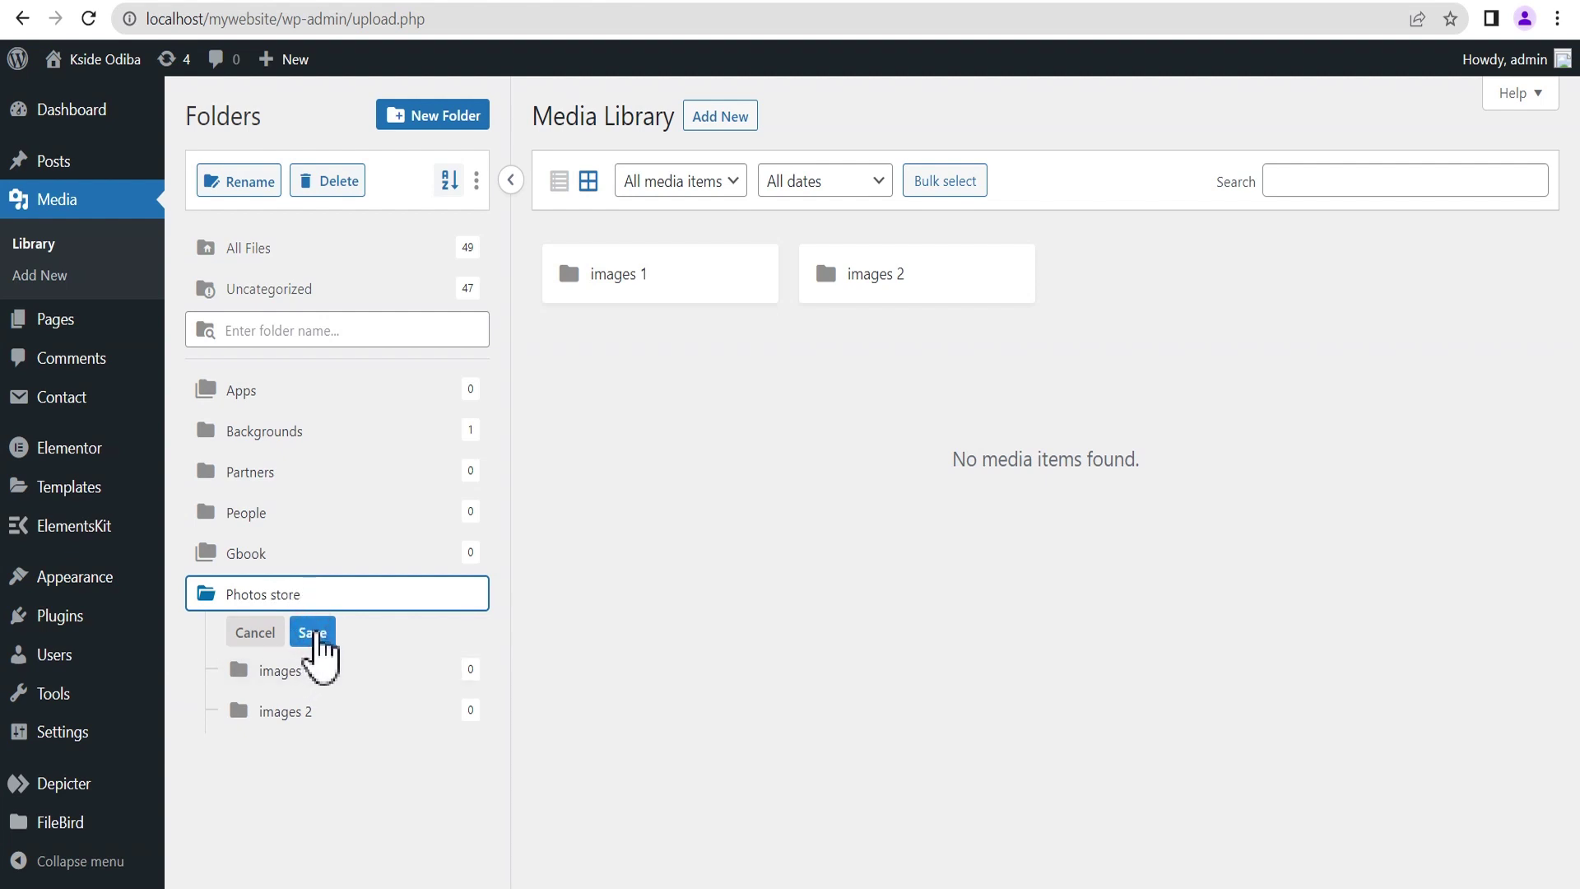
pyautogui.click(313, 632)
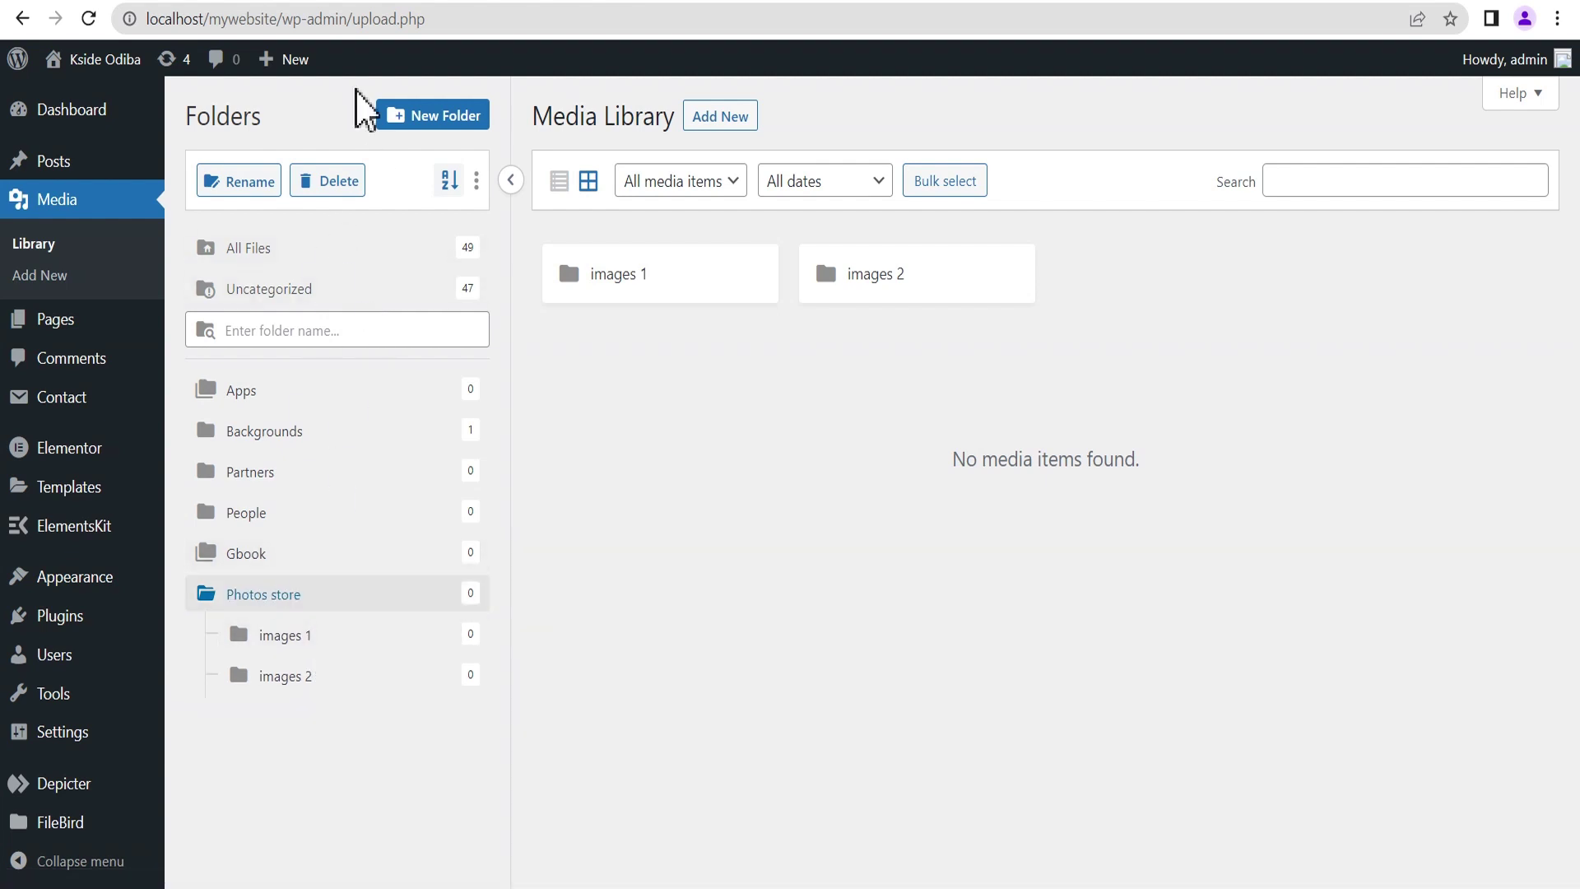
pyautogui.click(328, 181)
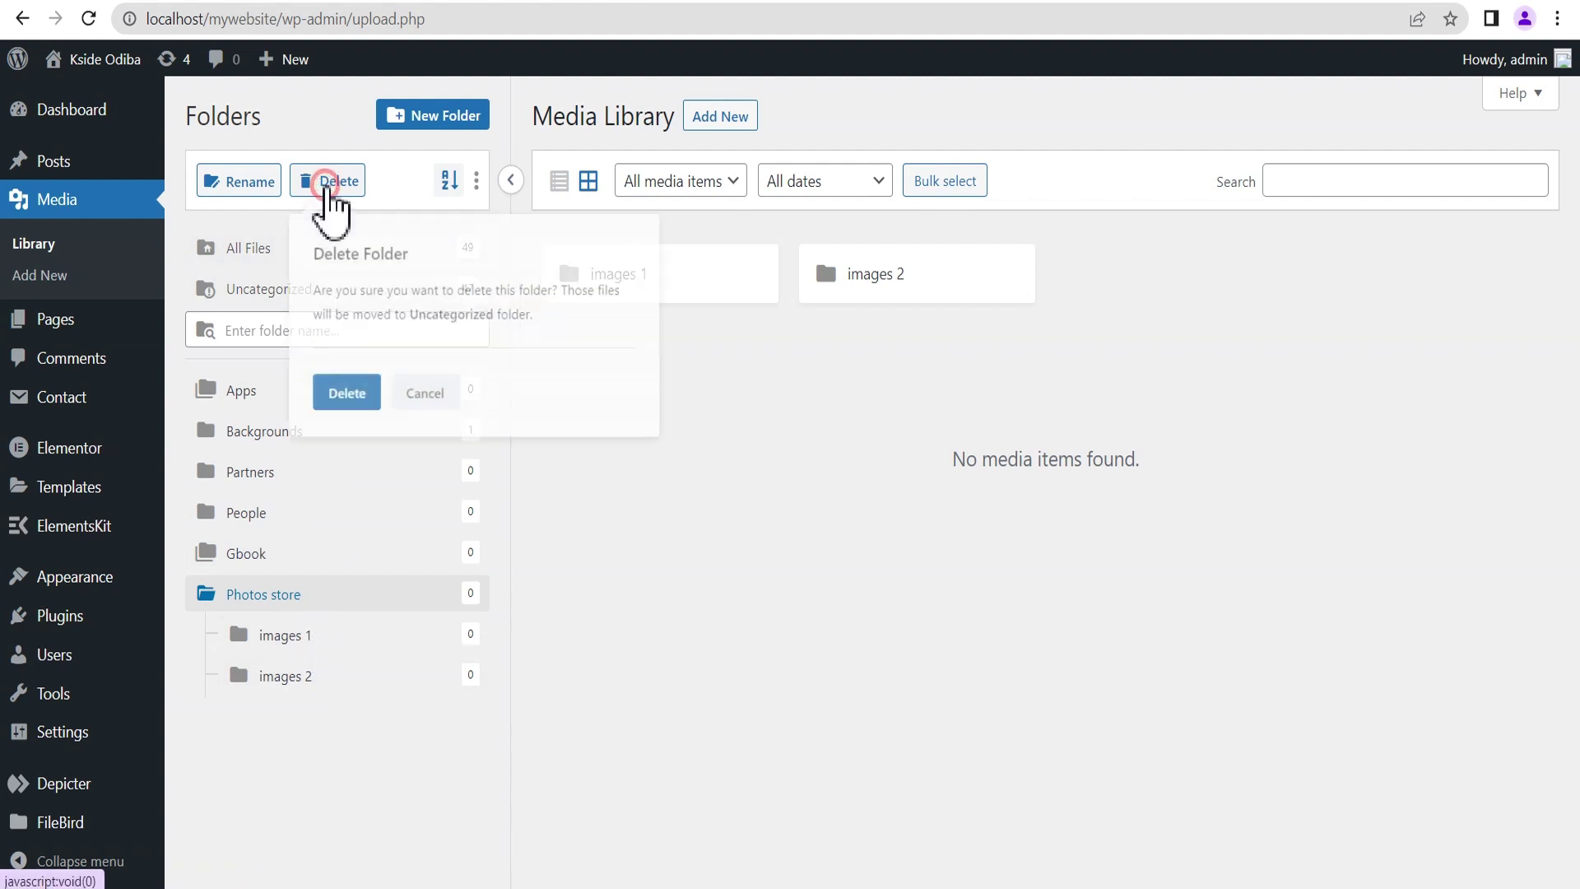
pyautogui.click(352, 402)
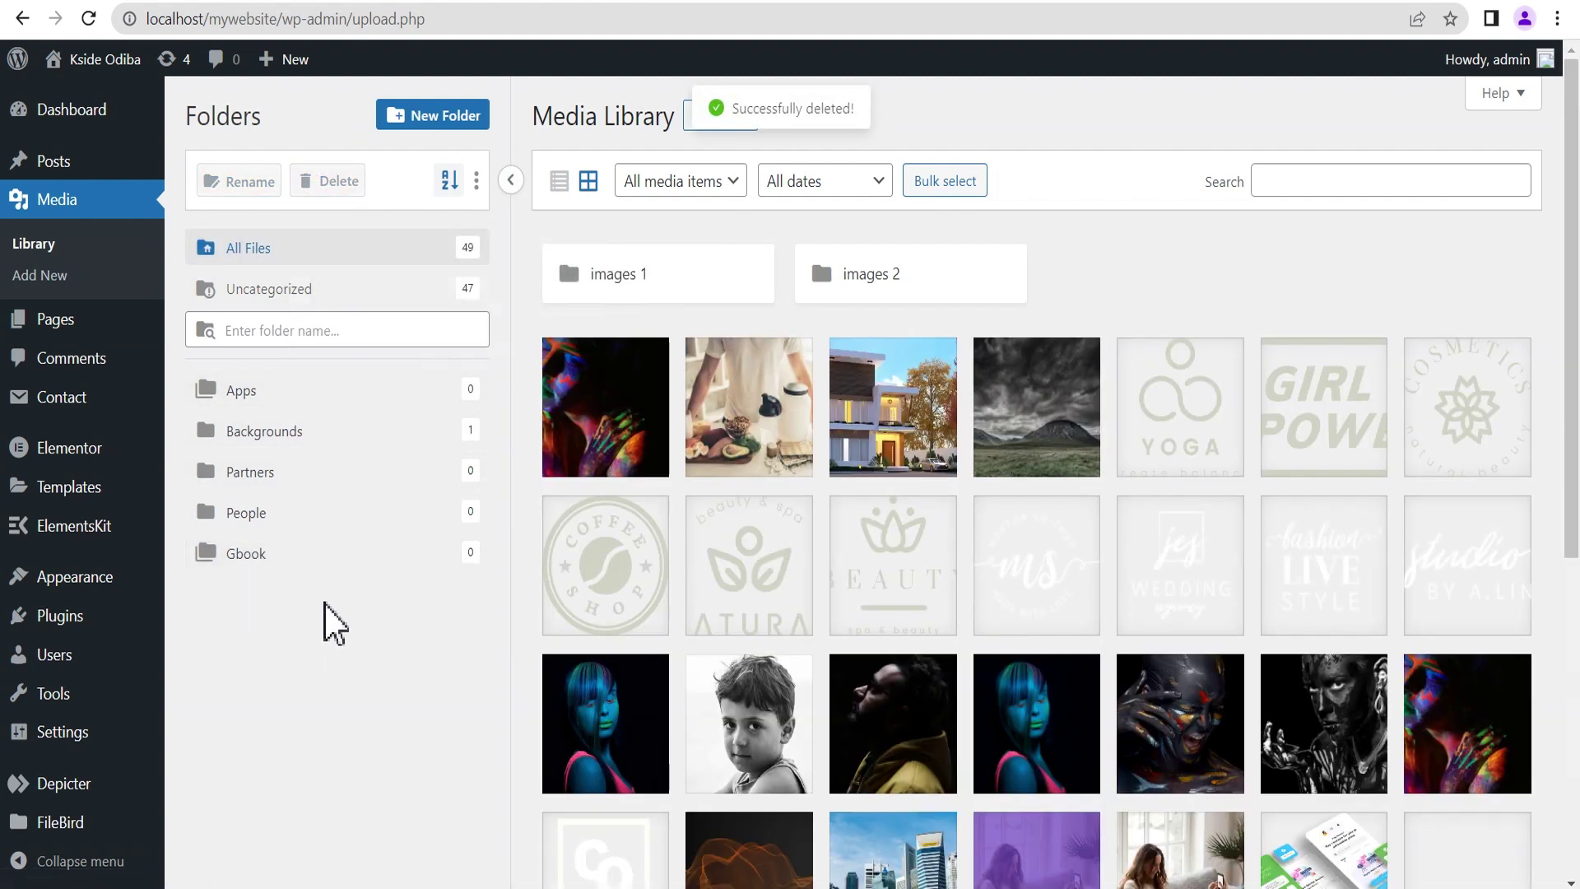
# - Drag the food photo into People, the house photo into Gbook then Apps, and the mountain into Backgrounds
pyautogui.click(759, 405)
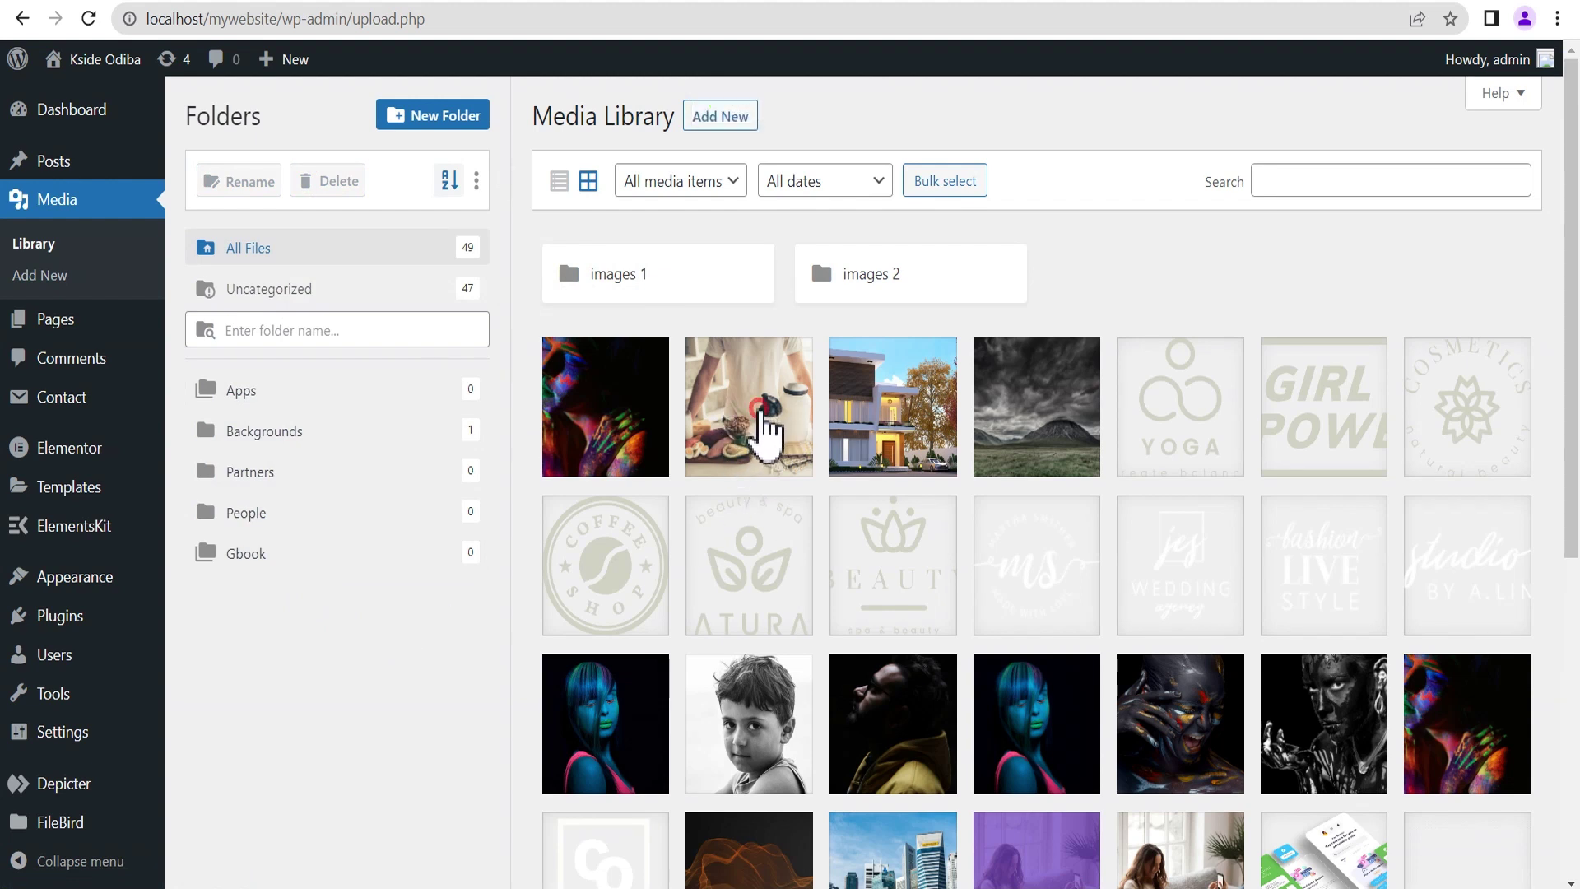
pyautogui.moveTo(760, 410); pyautogui.dragTo(304, 515)
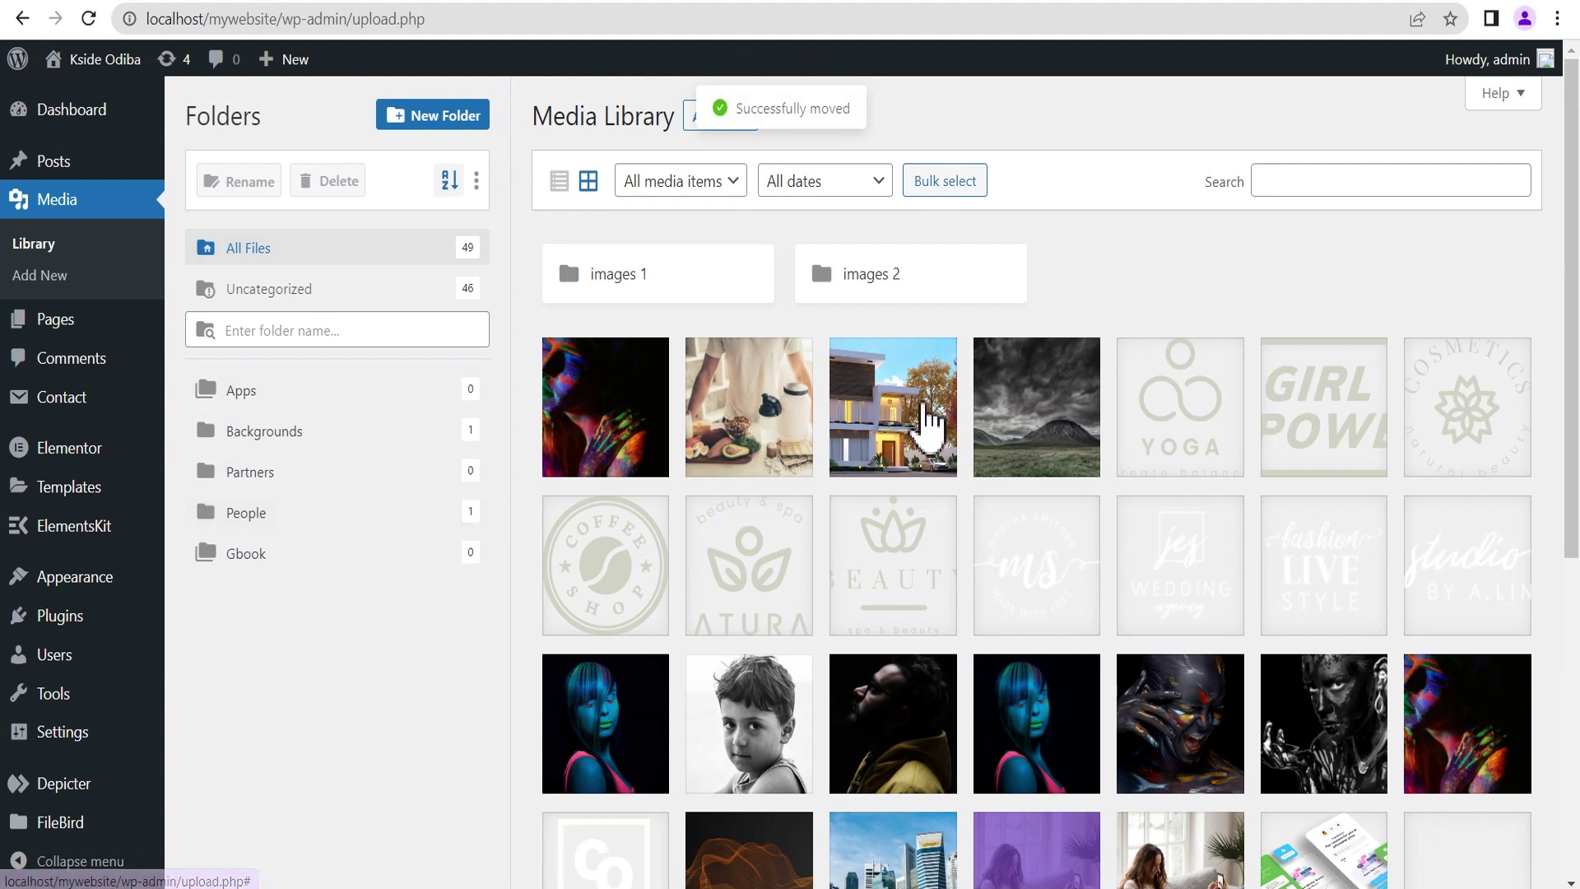
pyautogui.moveTo(923, 415); pyautogui.dragTo(342, 571)
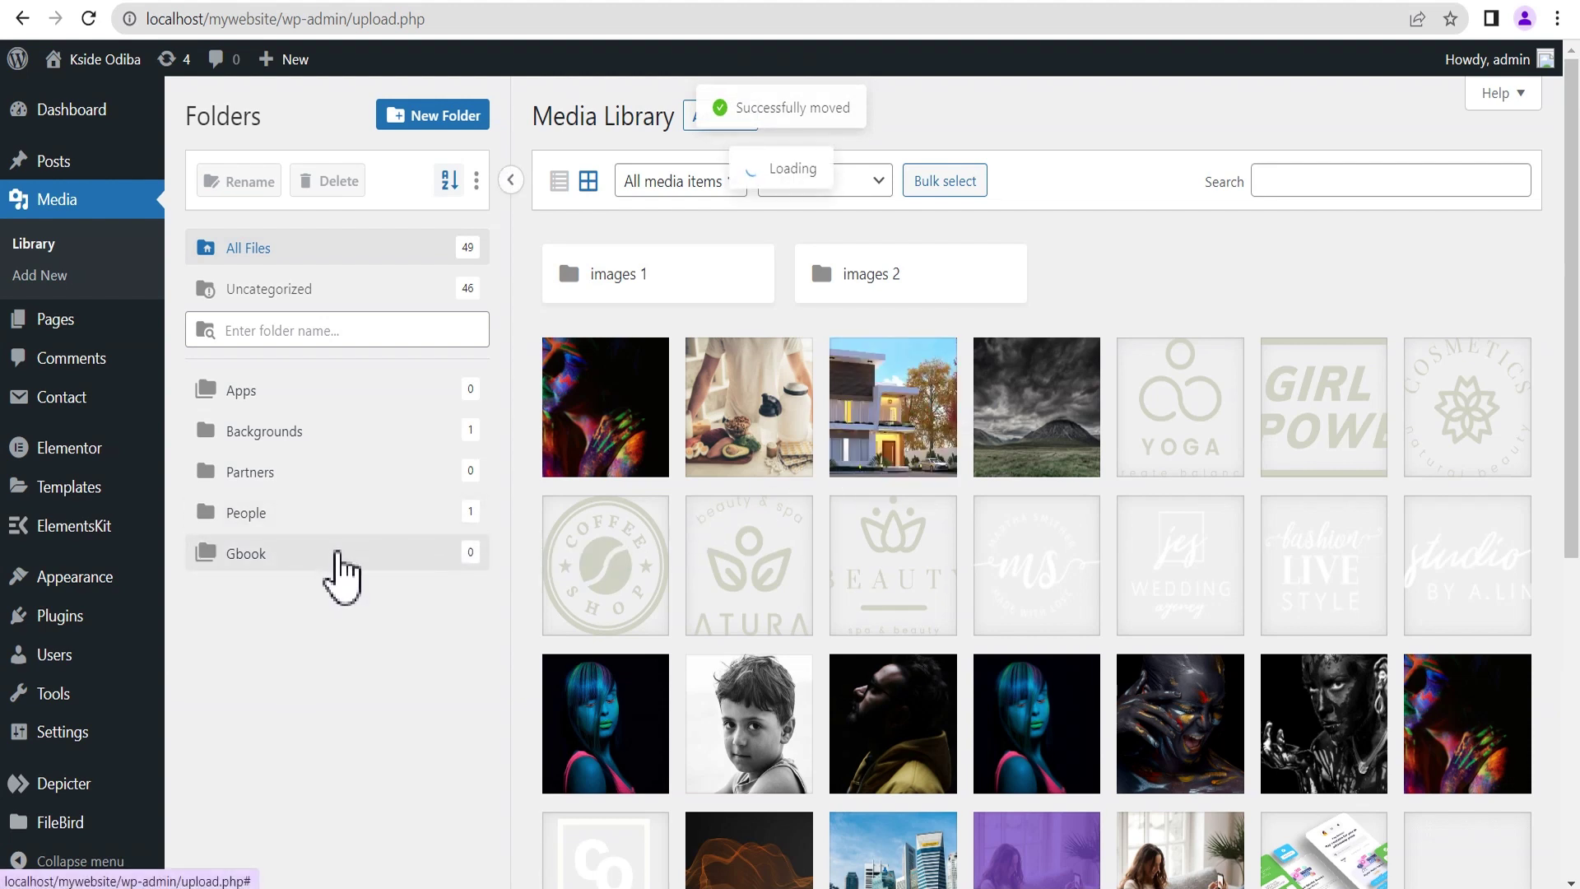
pyautogui.moveTo(892, 416); pyautogui.dragTo(251, 401)
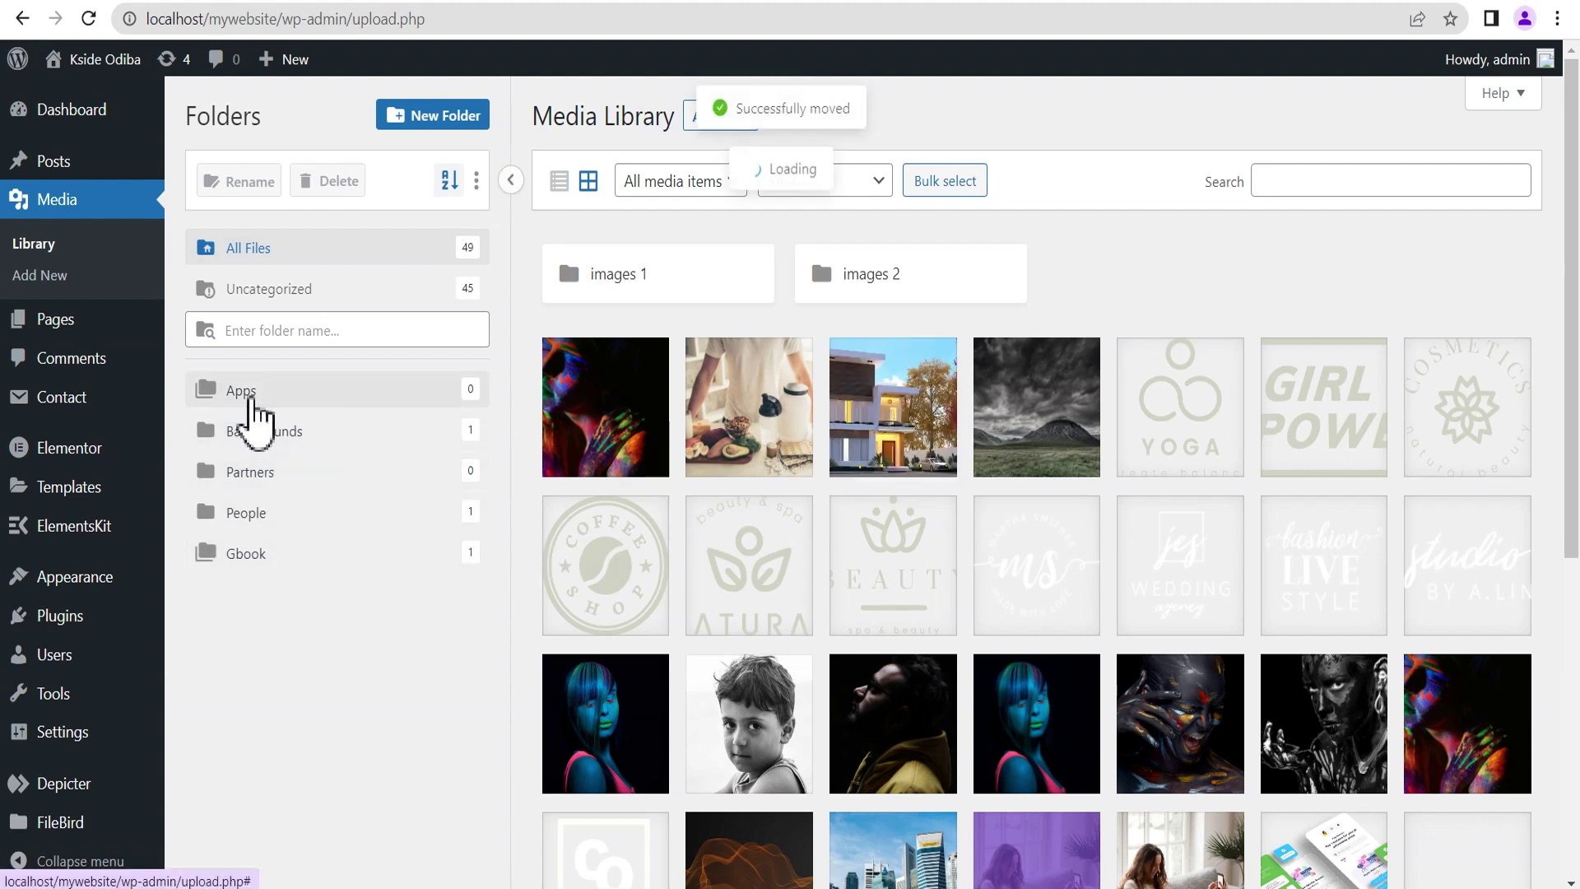
pyautogui.moveTo(1014, 432); pyautogui.dragTo(248, 441)
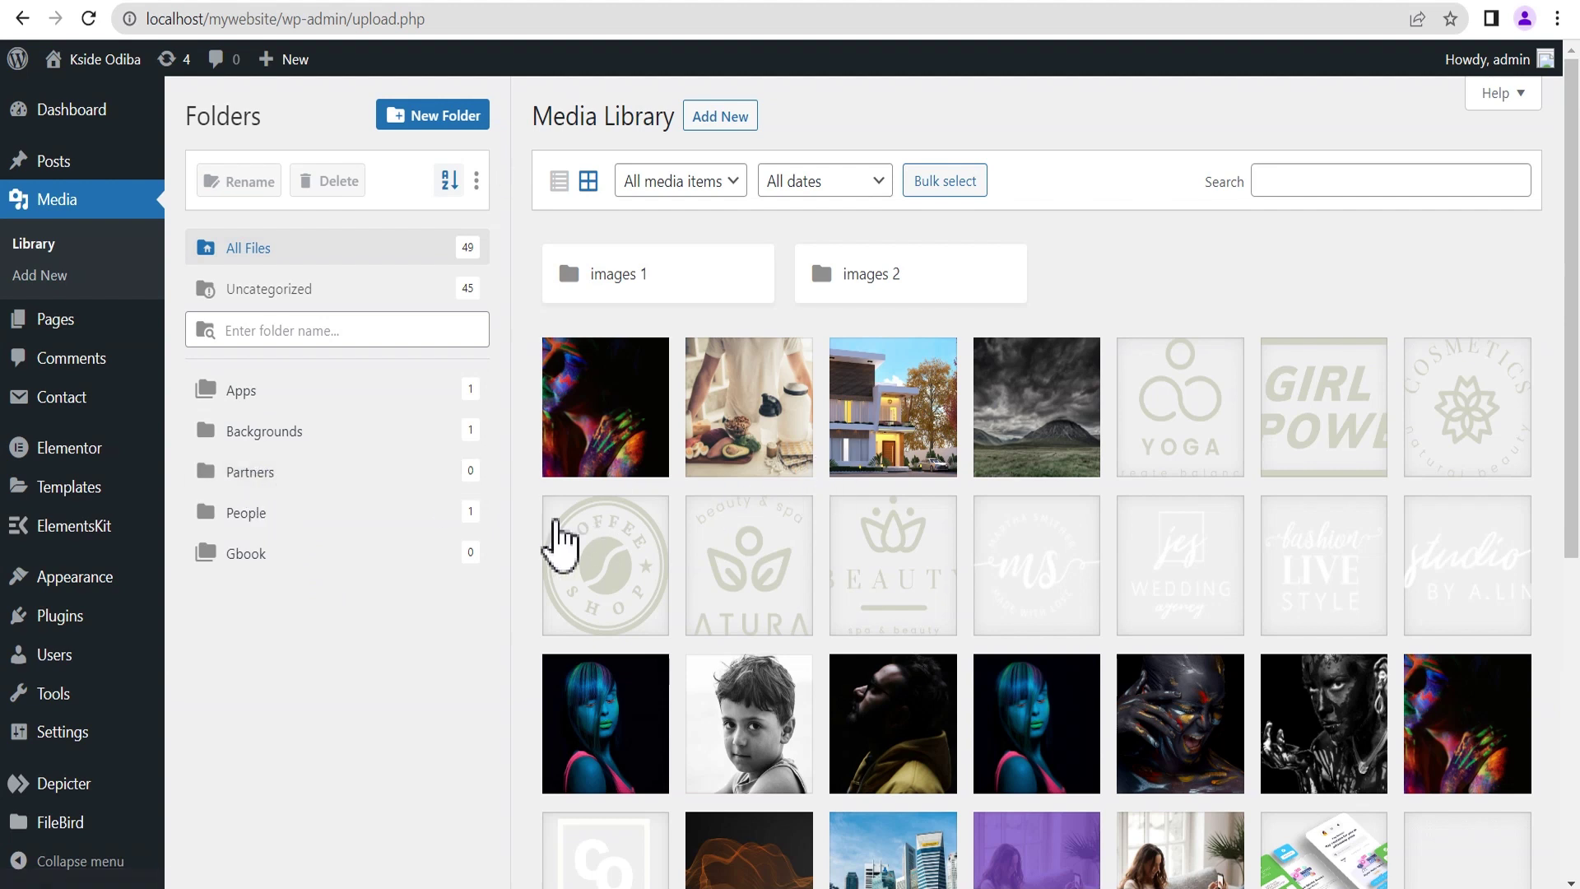
# - Delete the People folder, returning its photo to Uncategorized
pyautogui.click(251, 512)
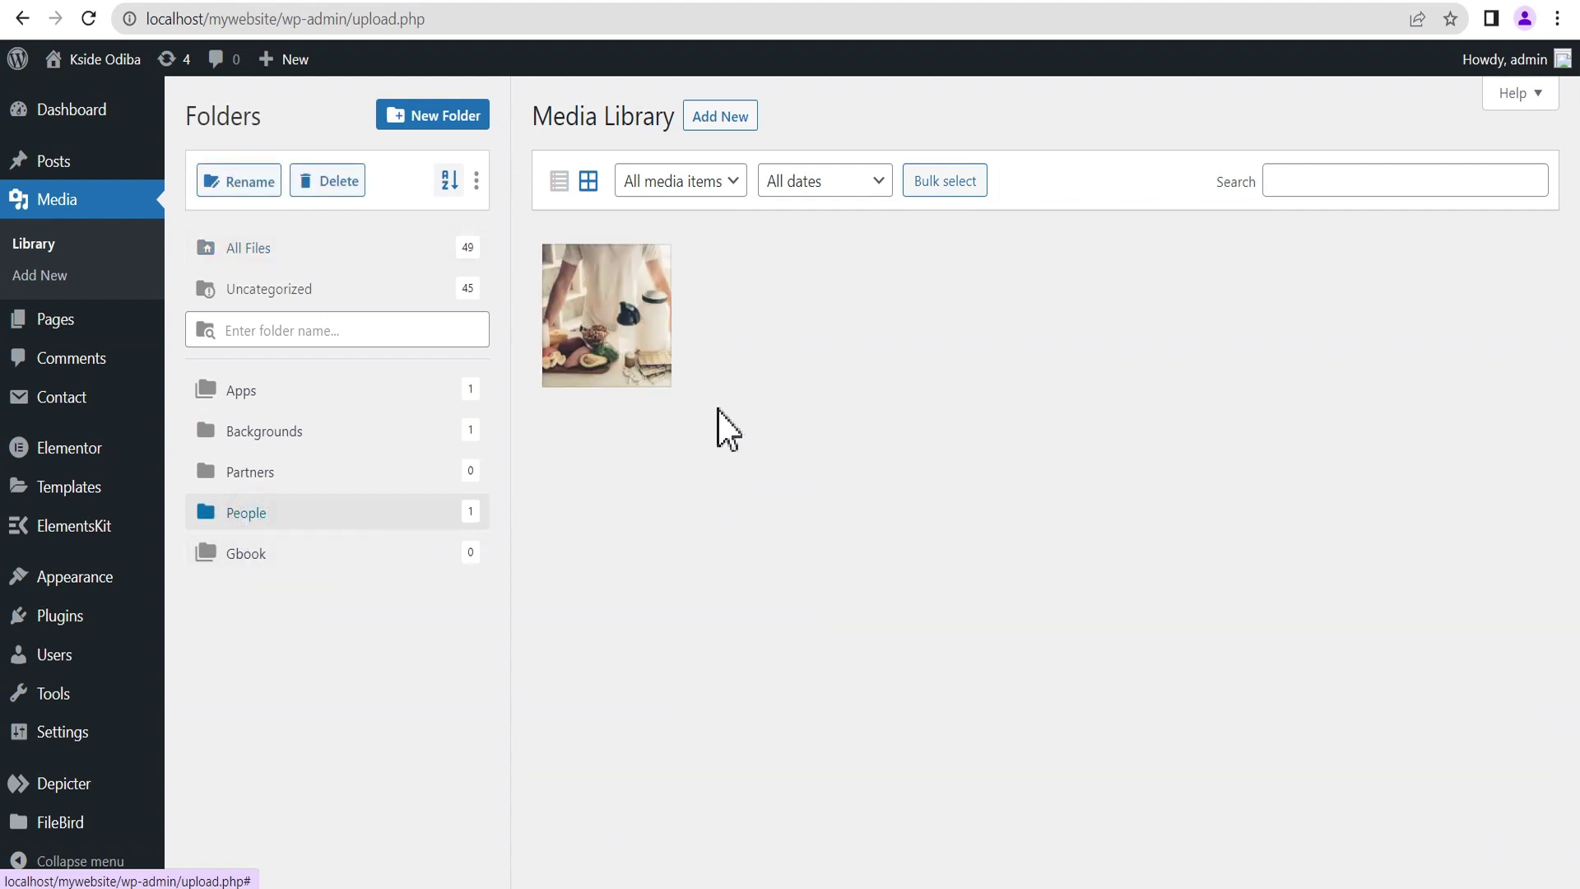
pyautogui.rightClick(258, 520)
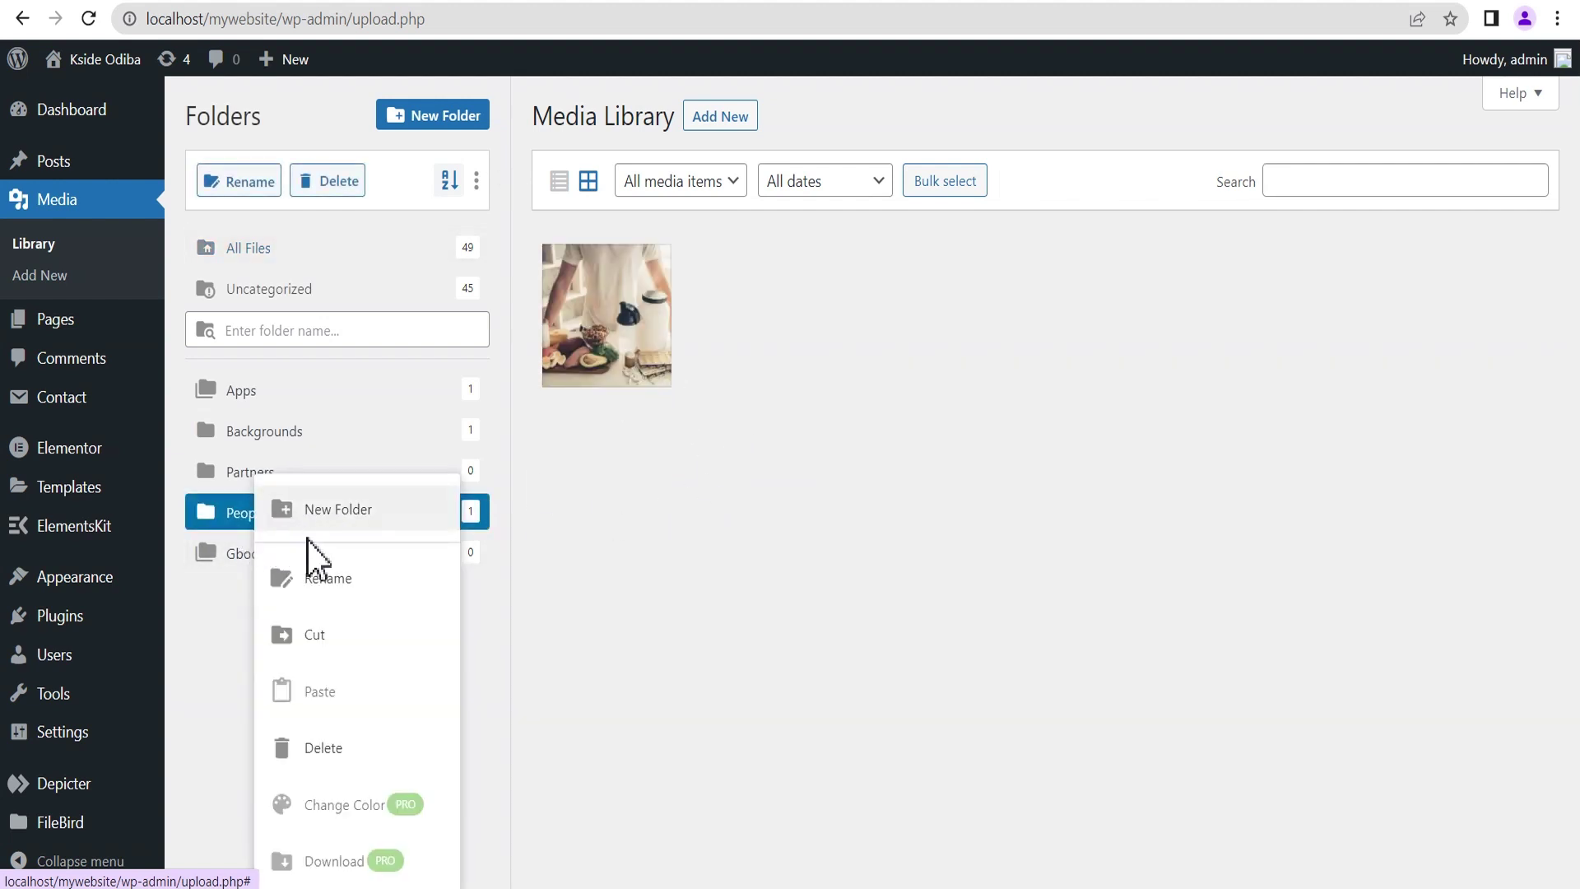
pyautogui.click(323, 748)
pyautogui.click(218, 728)
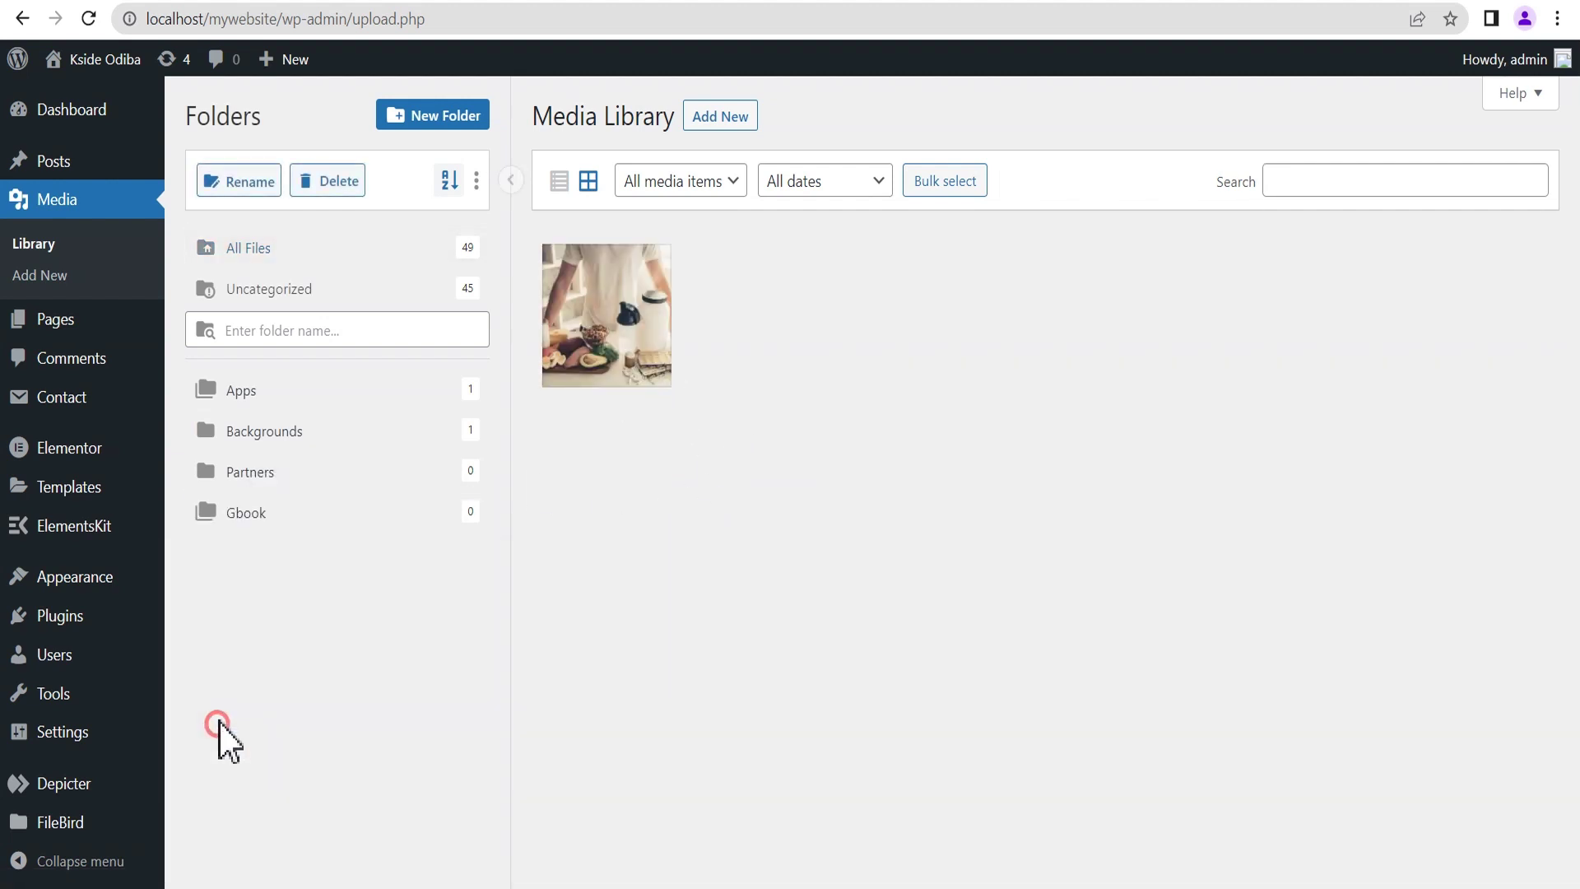
# - Show All Files again and check the Partners folder's options without changing anything
pyautogui.click(283, 251)
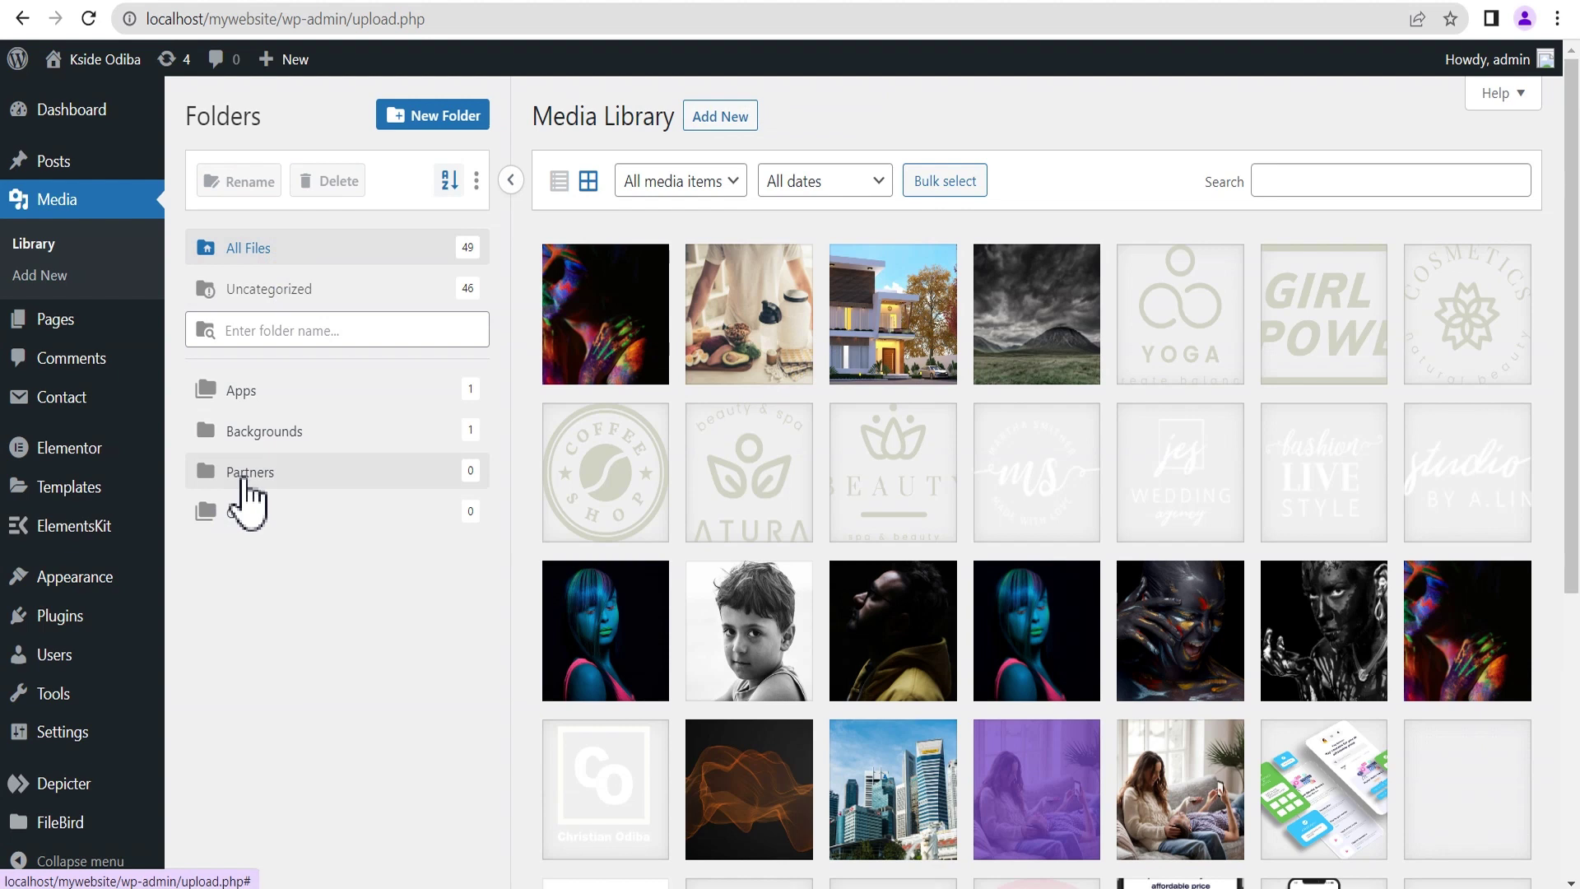
pyautogui.rightClick(270, 476)
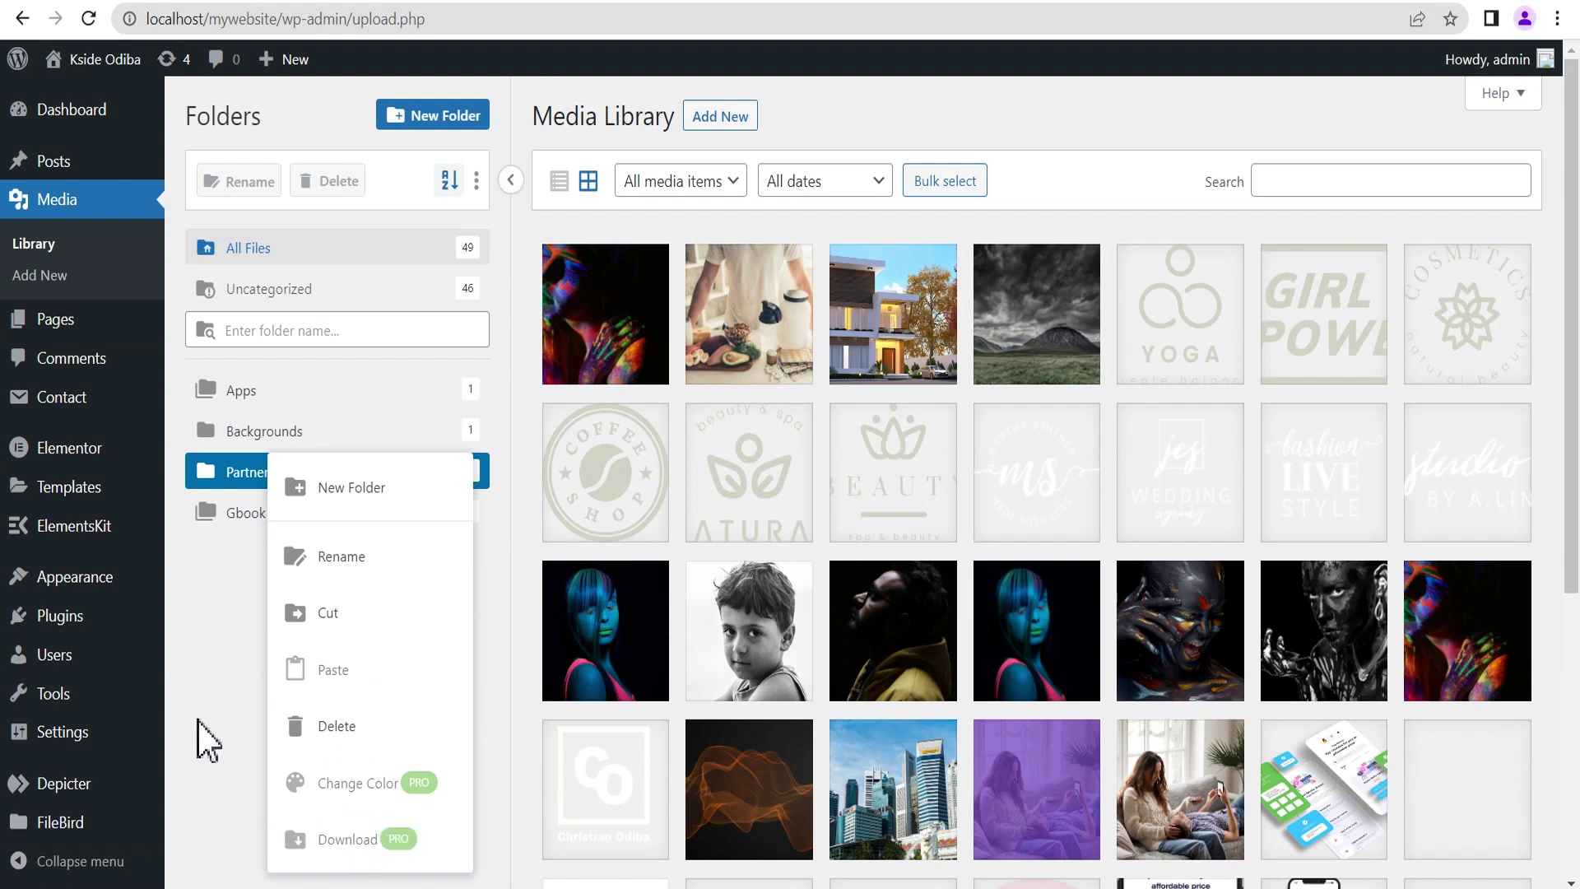
pyautogui.click(186, 635)
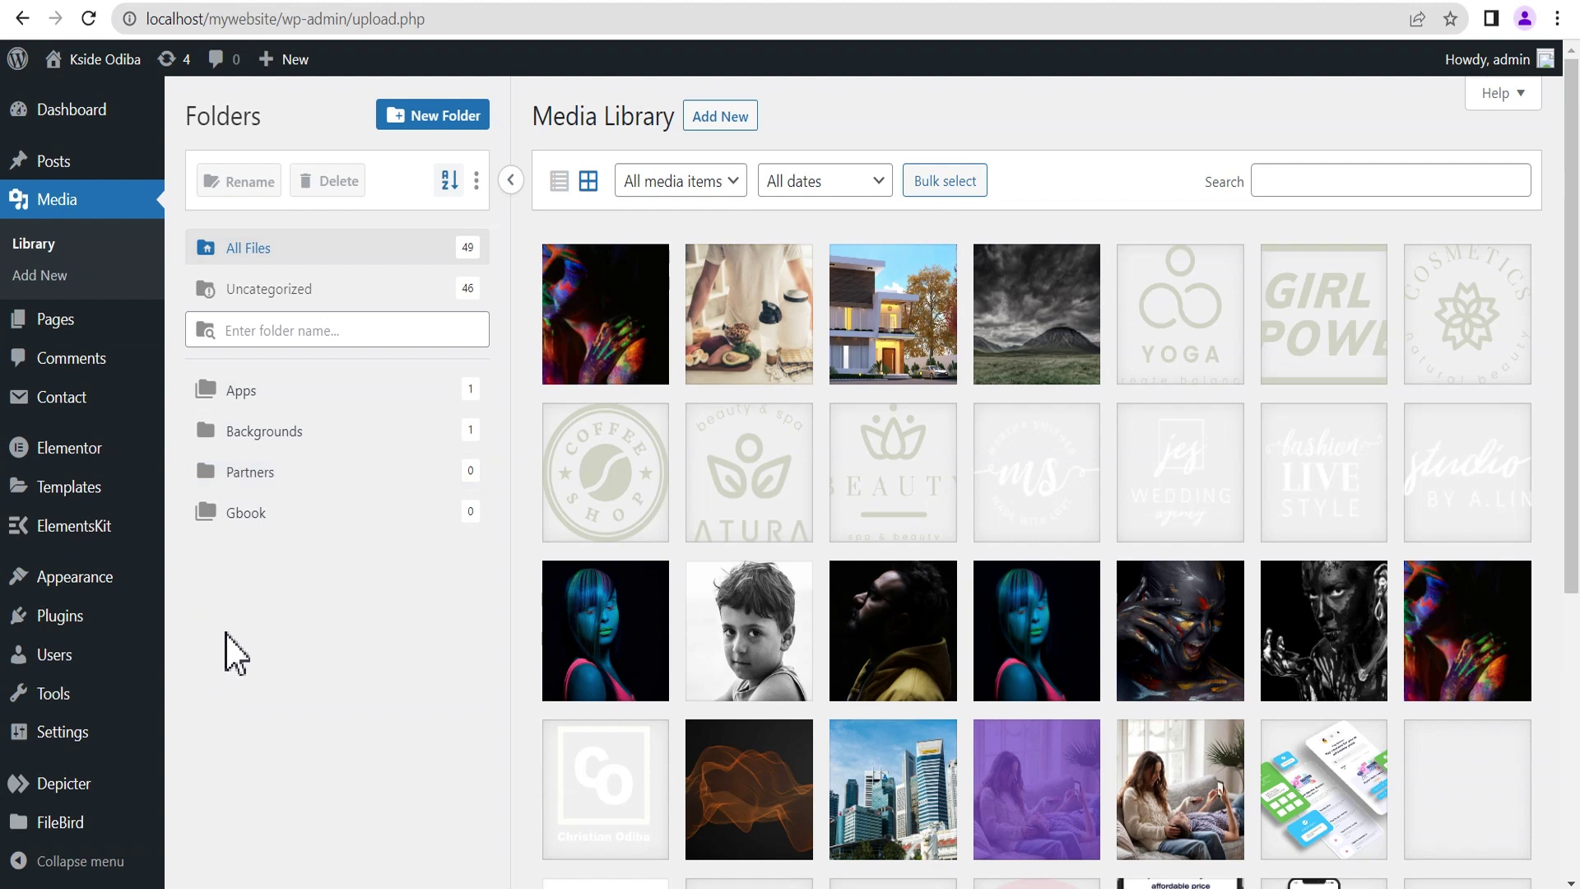
pyautogui.moveTo(66, 825)
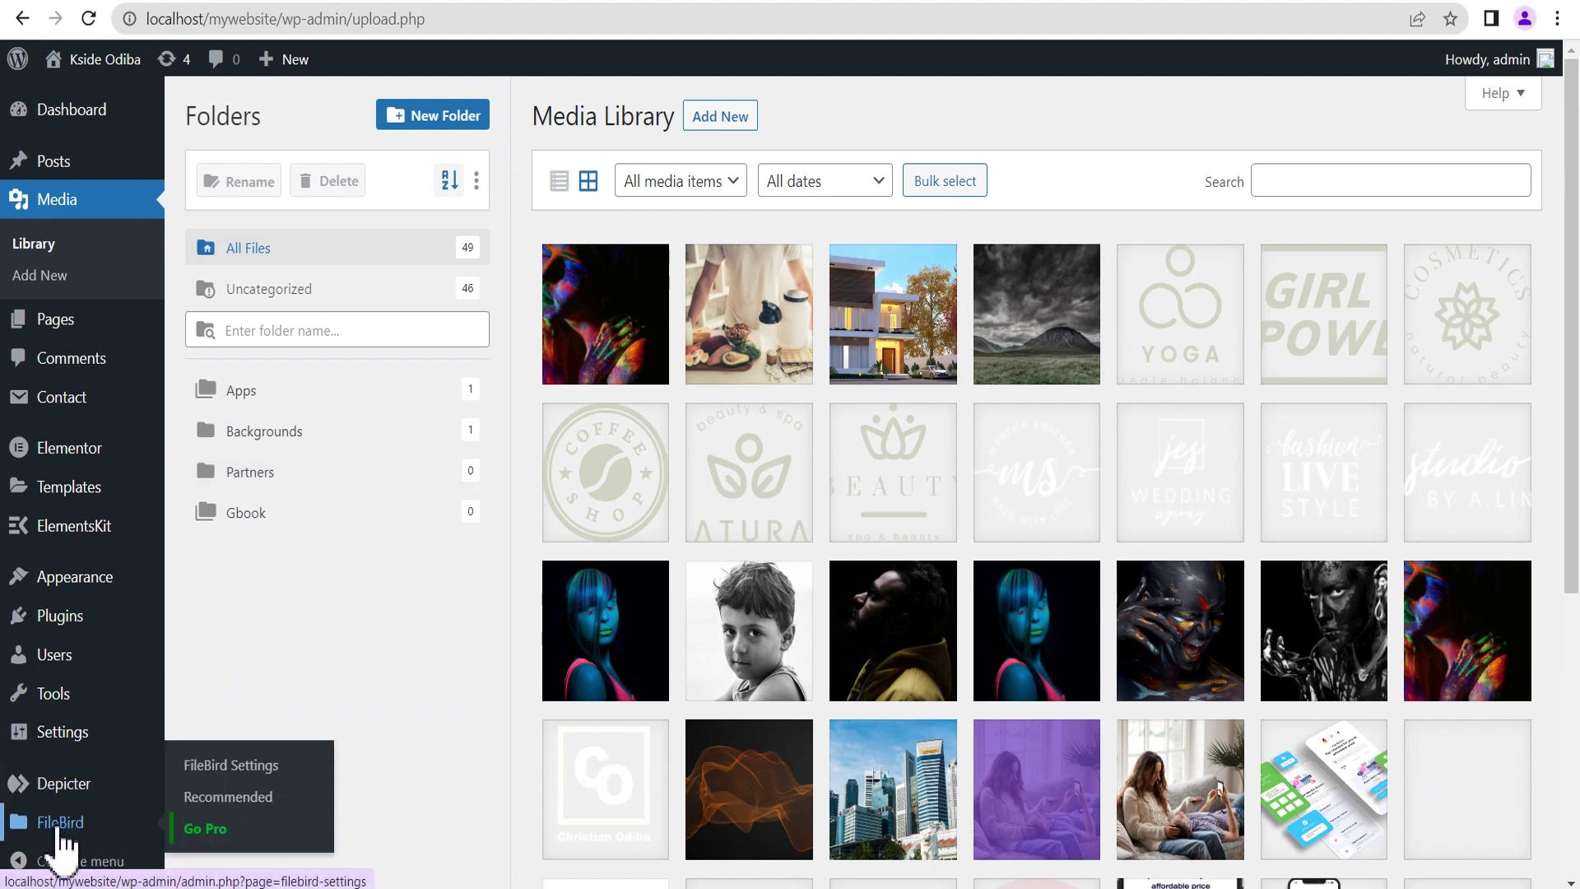
# - In FileBird Settings, review the Folder Counter choices unchanged, then view the Tools section
pyautogui.click(246, 774)
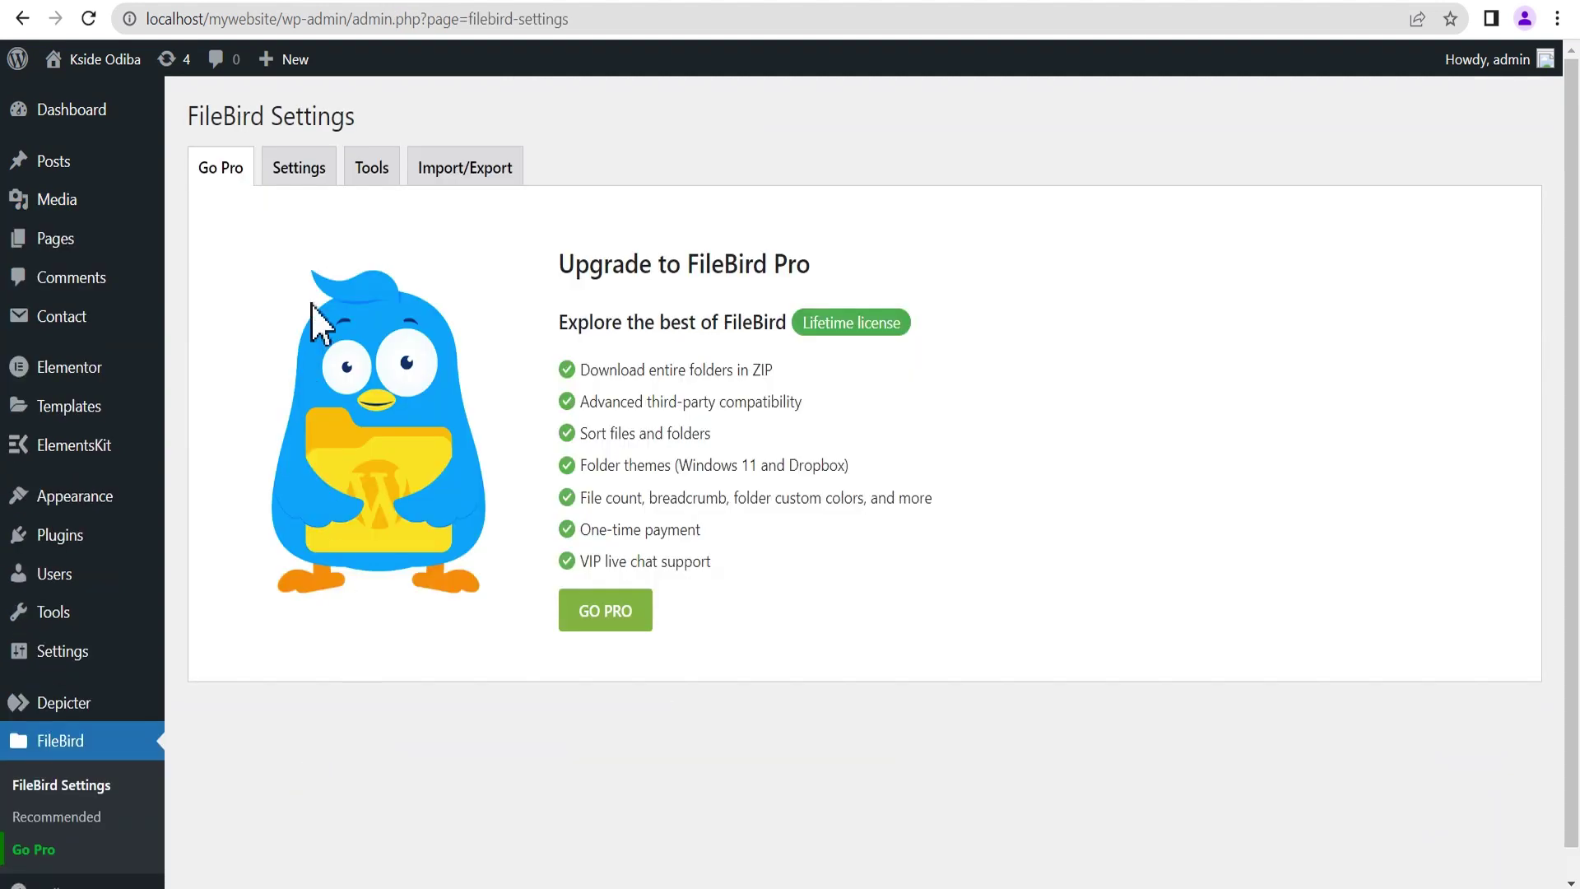
pyautogui.click(294, 173)
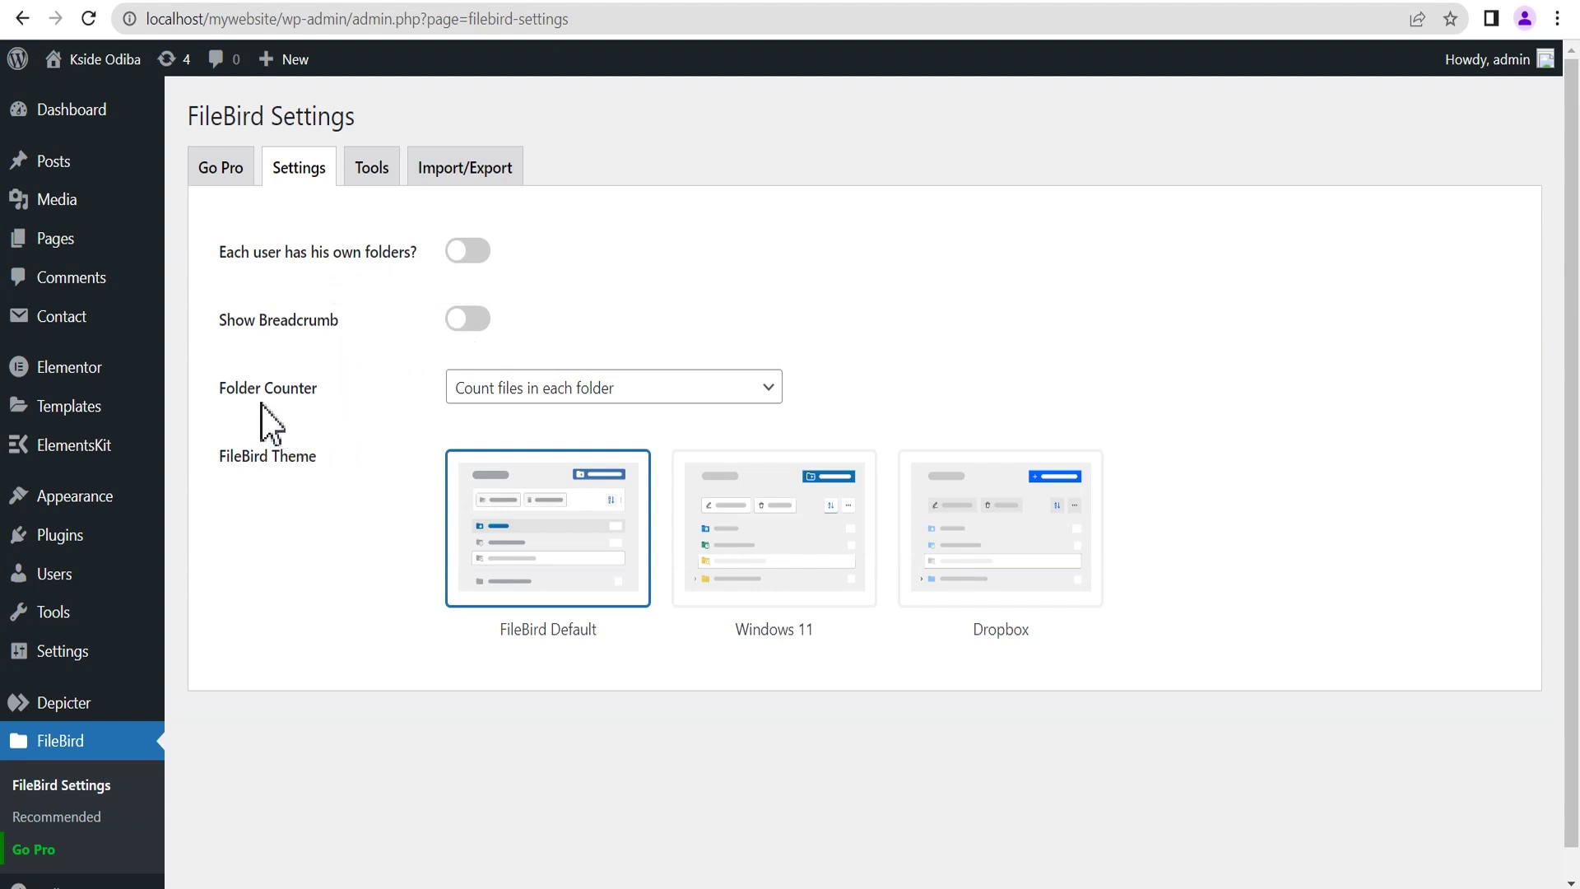
pyautogui.moveTo(544, 400)
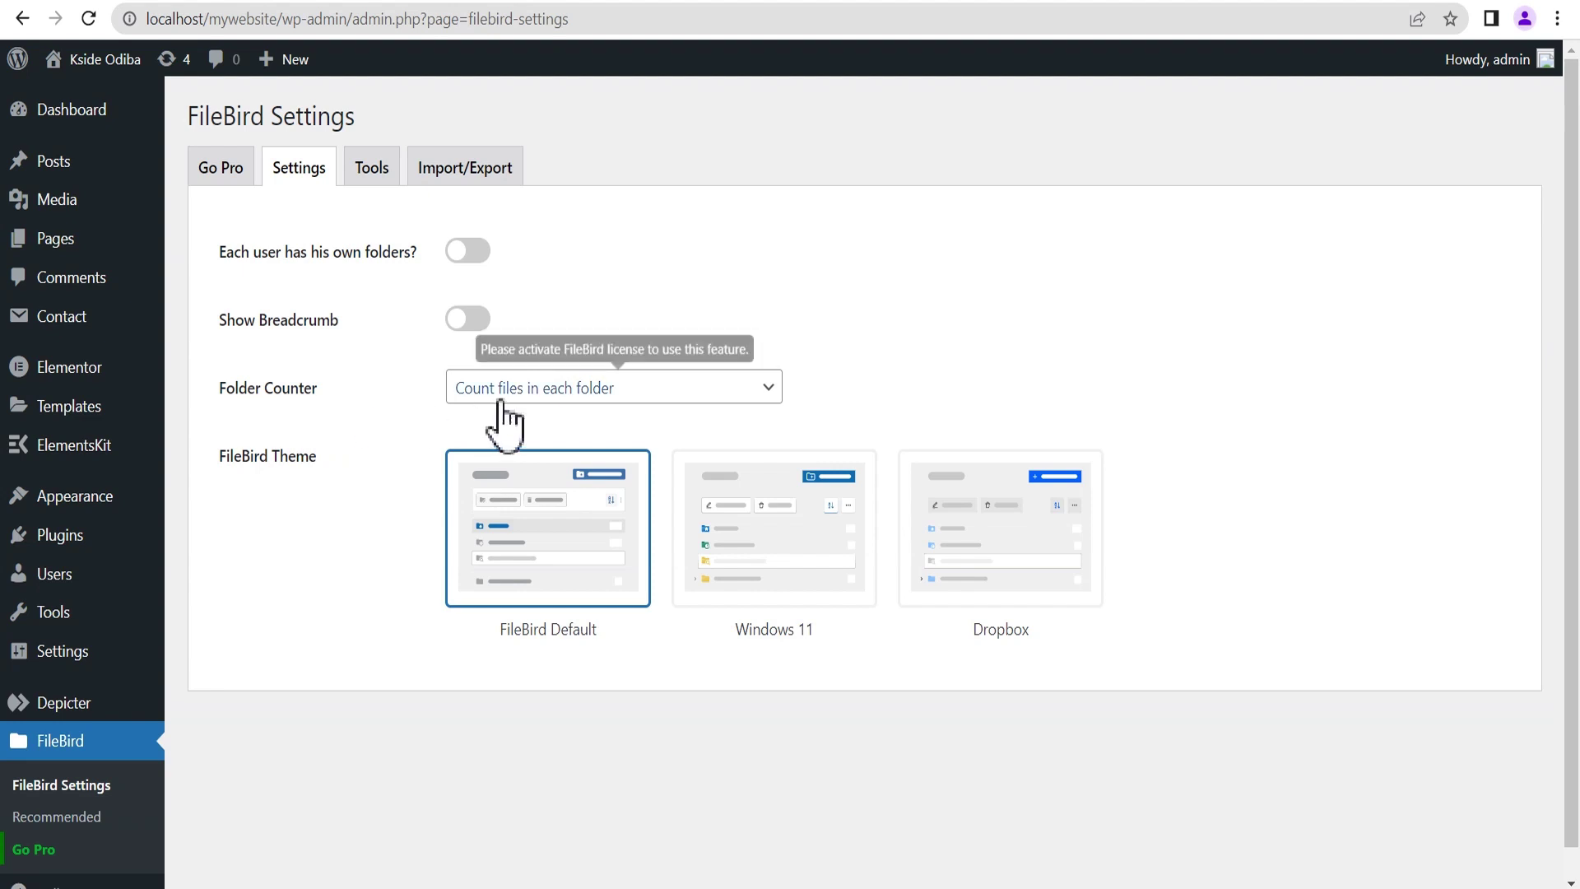
pyautogui.click(504, 395)
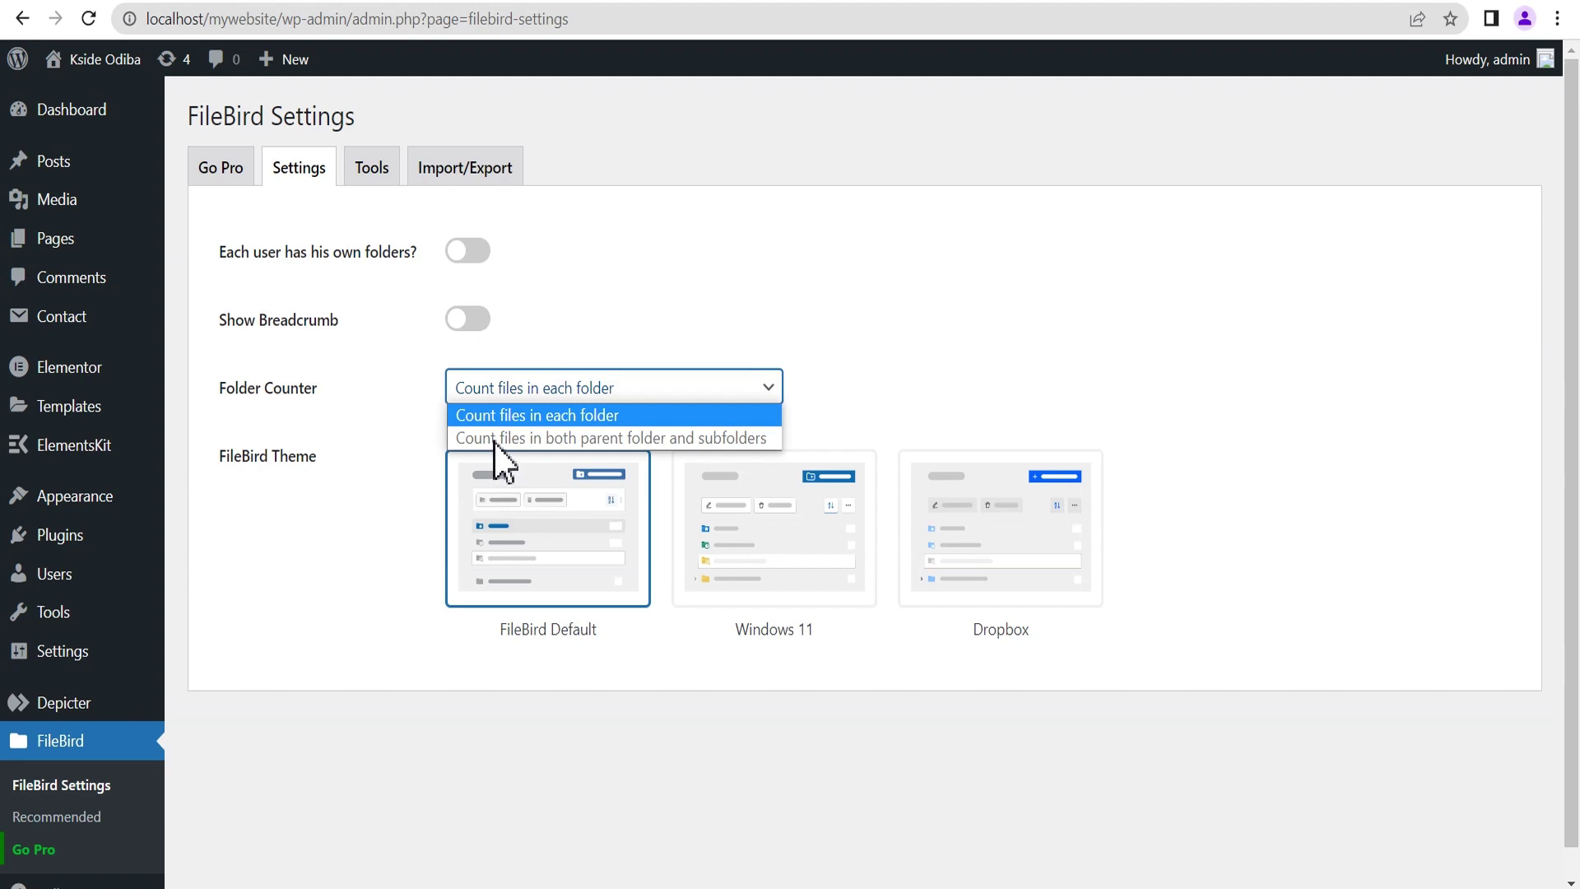
pyautogui.click(376, 399)
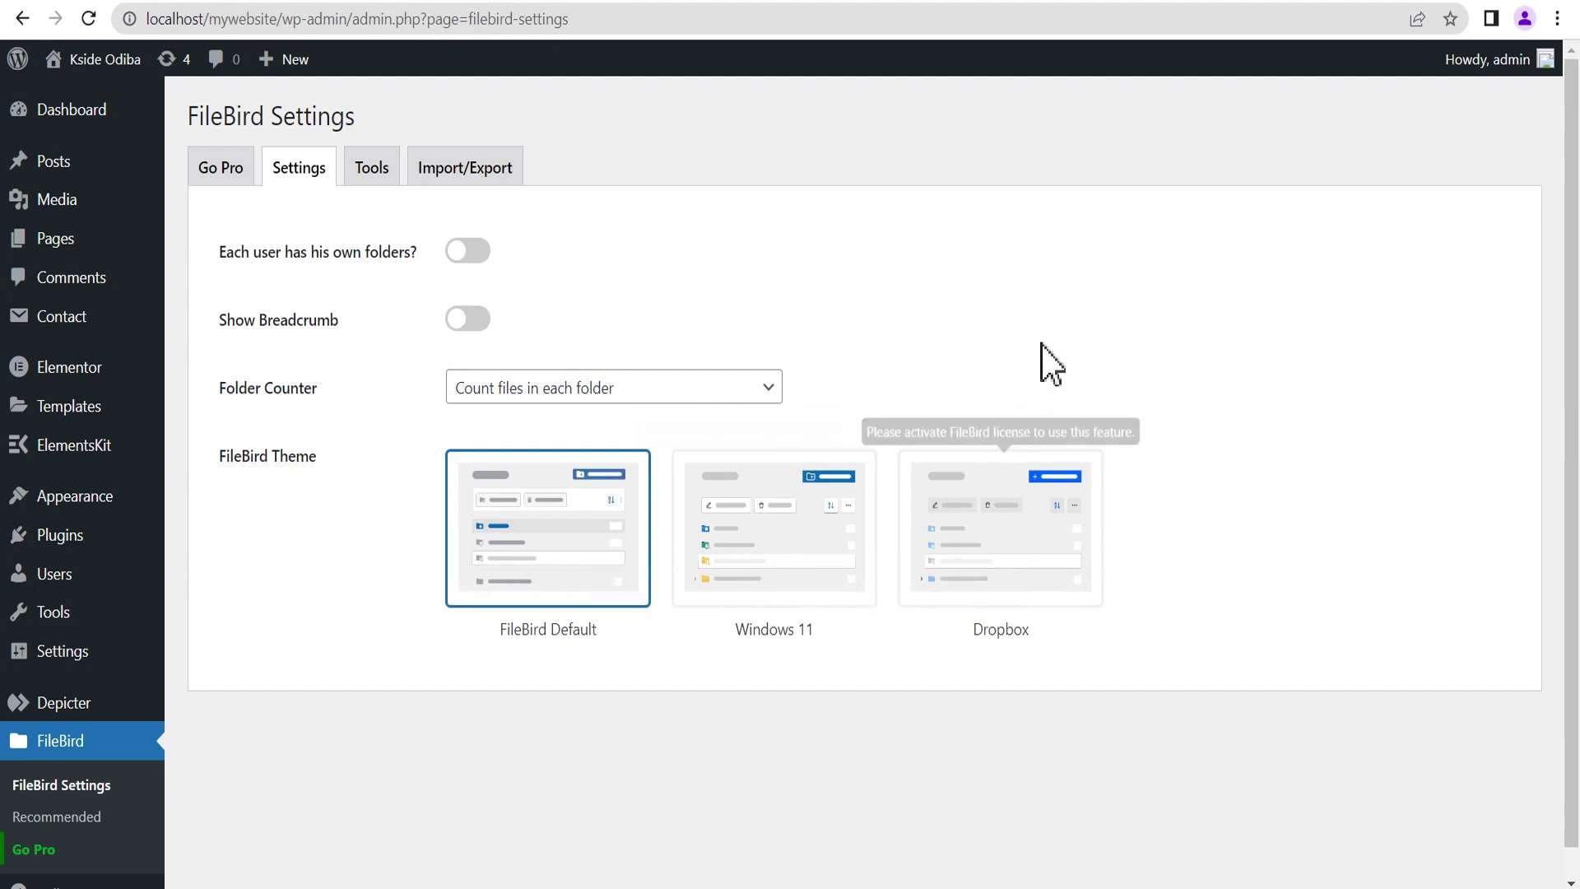
pyautogui.click(372, 183)
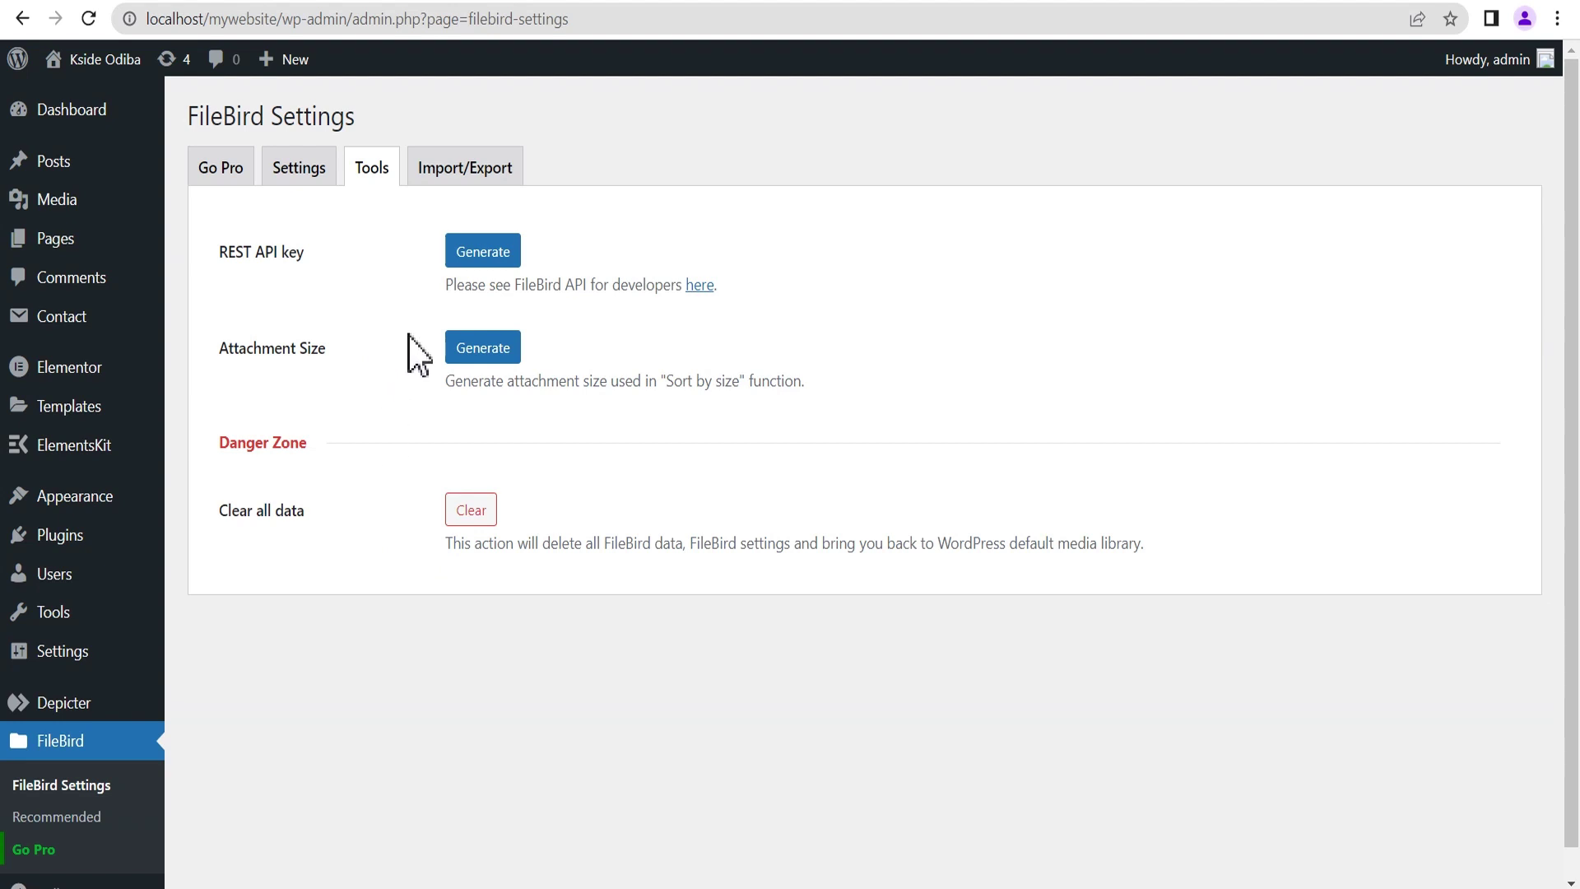
# - Show FileBird's Import/Export section with its 5-category Real Media Library import
pyautogui.click(448, 173)
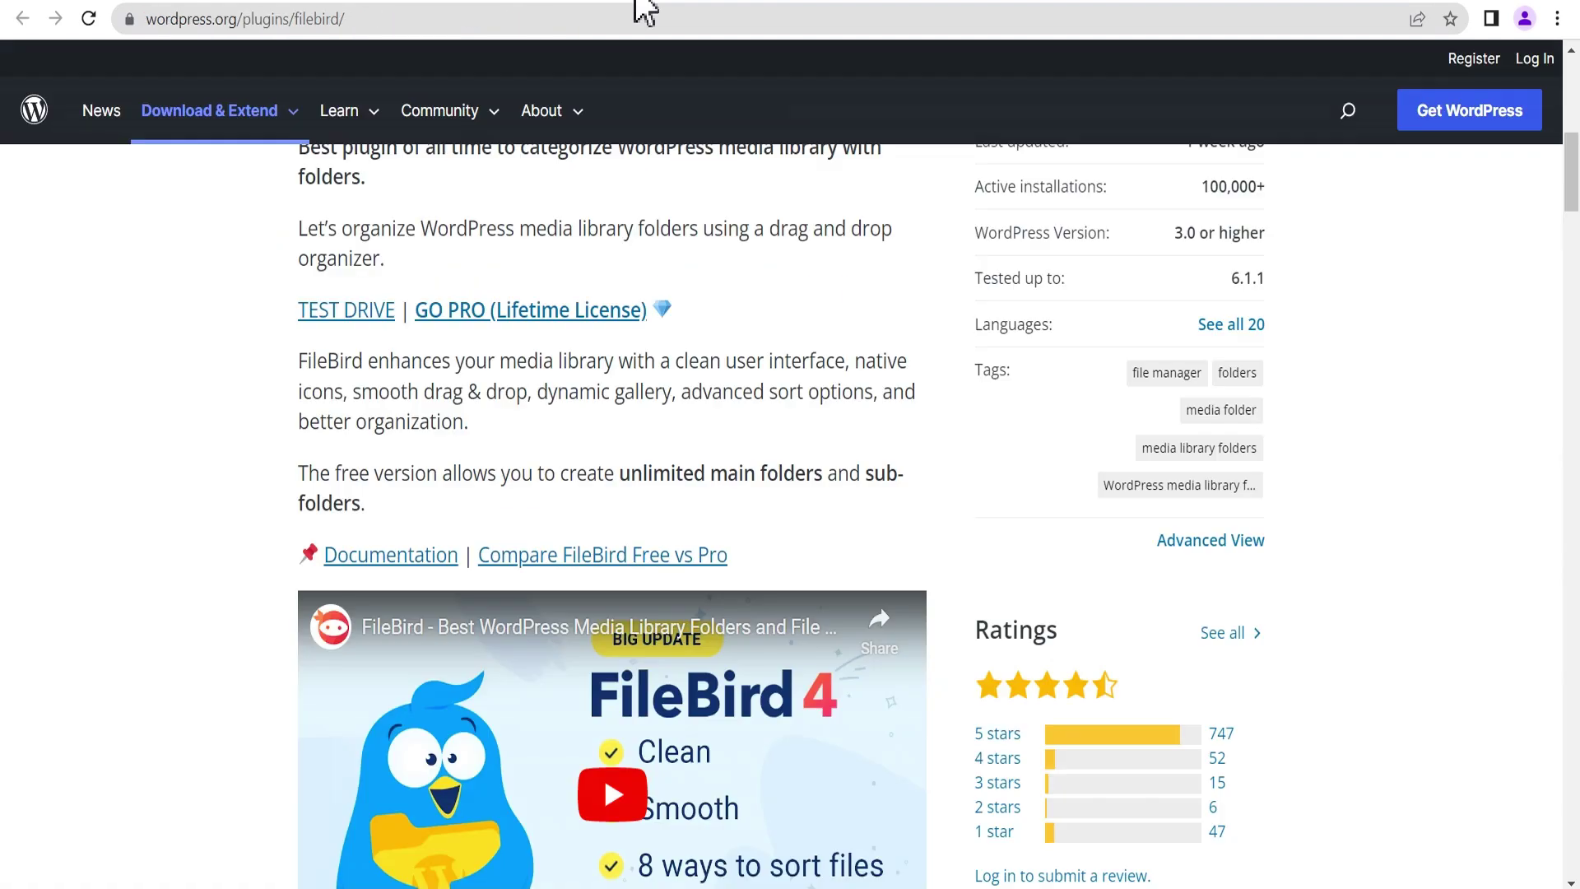
# - Switch to the wordpress.org FileBird plugin page and scroll through its Features list
pyautogui.click(658, 9)
pyautogui.scroll(-10, 744, 341)
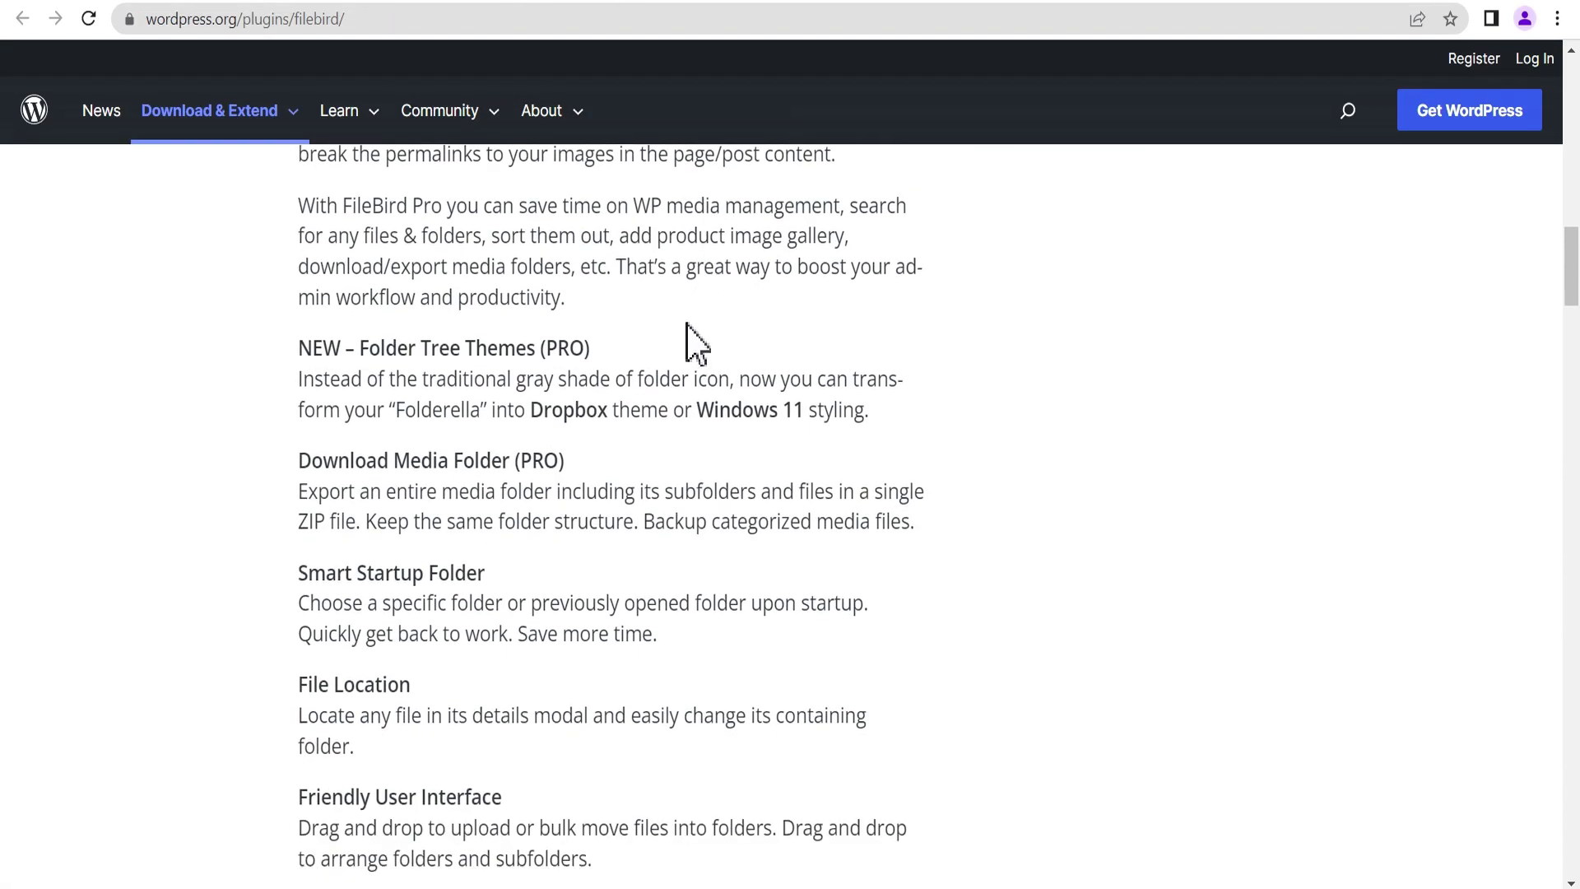
pyautogui.scroll(-15, 687, 323)
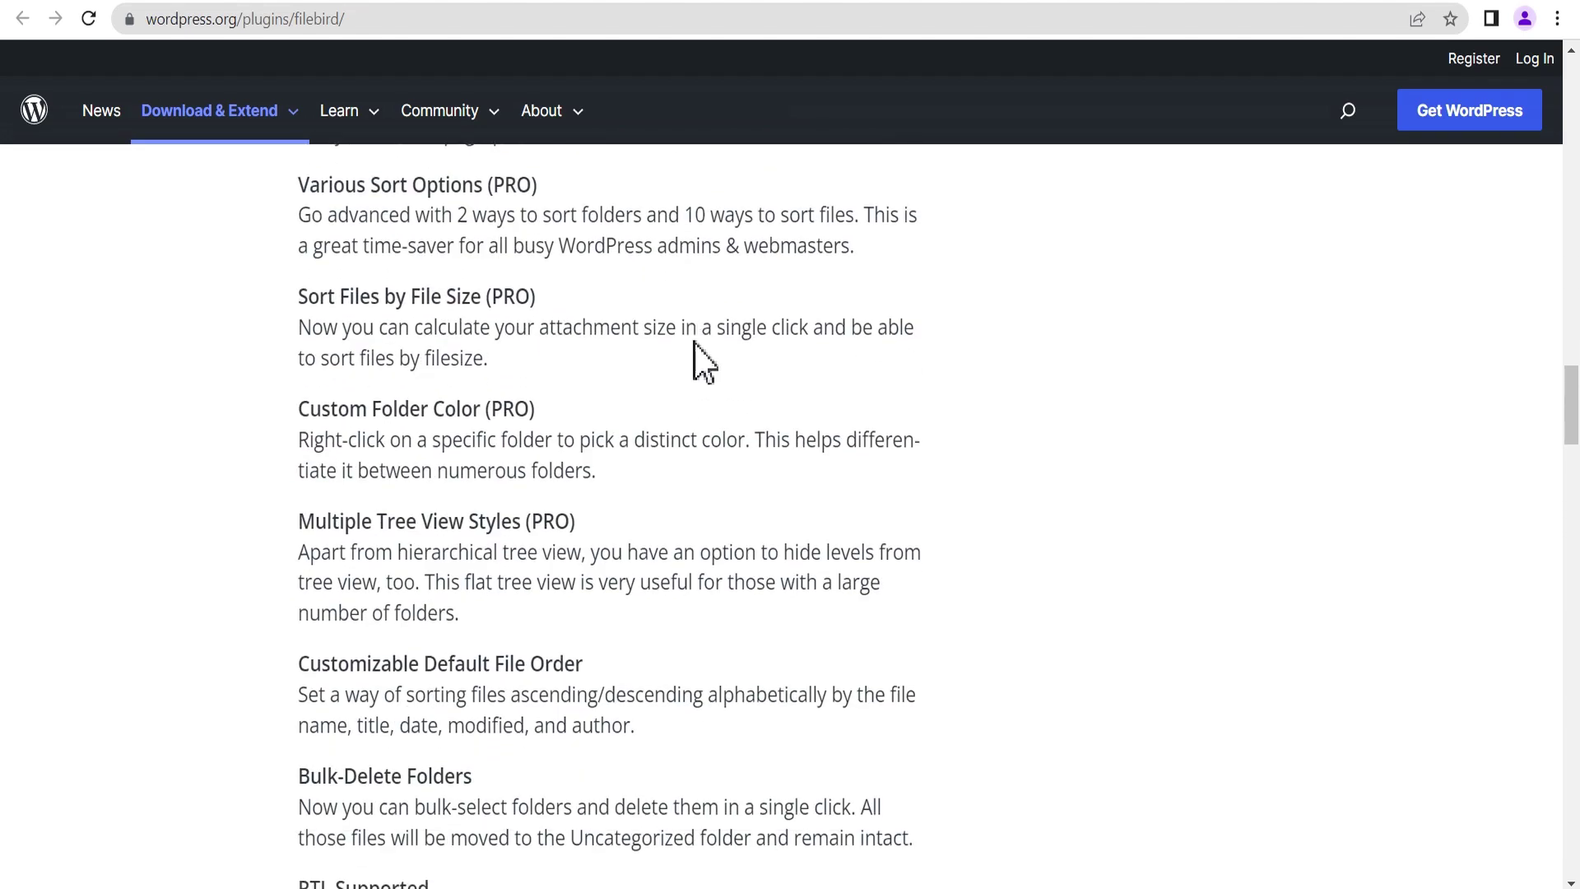
pyautogui.scroll(-6, 693, 342)
pyautogui.scroll(12, 700, 338)
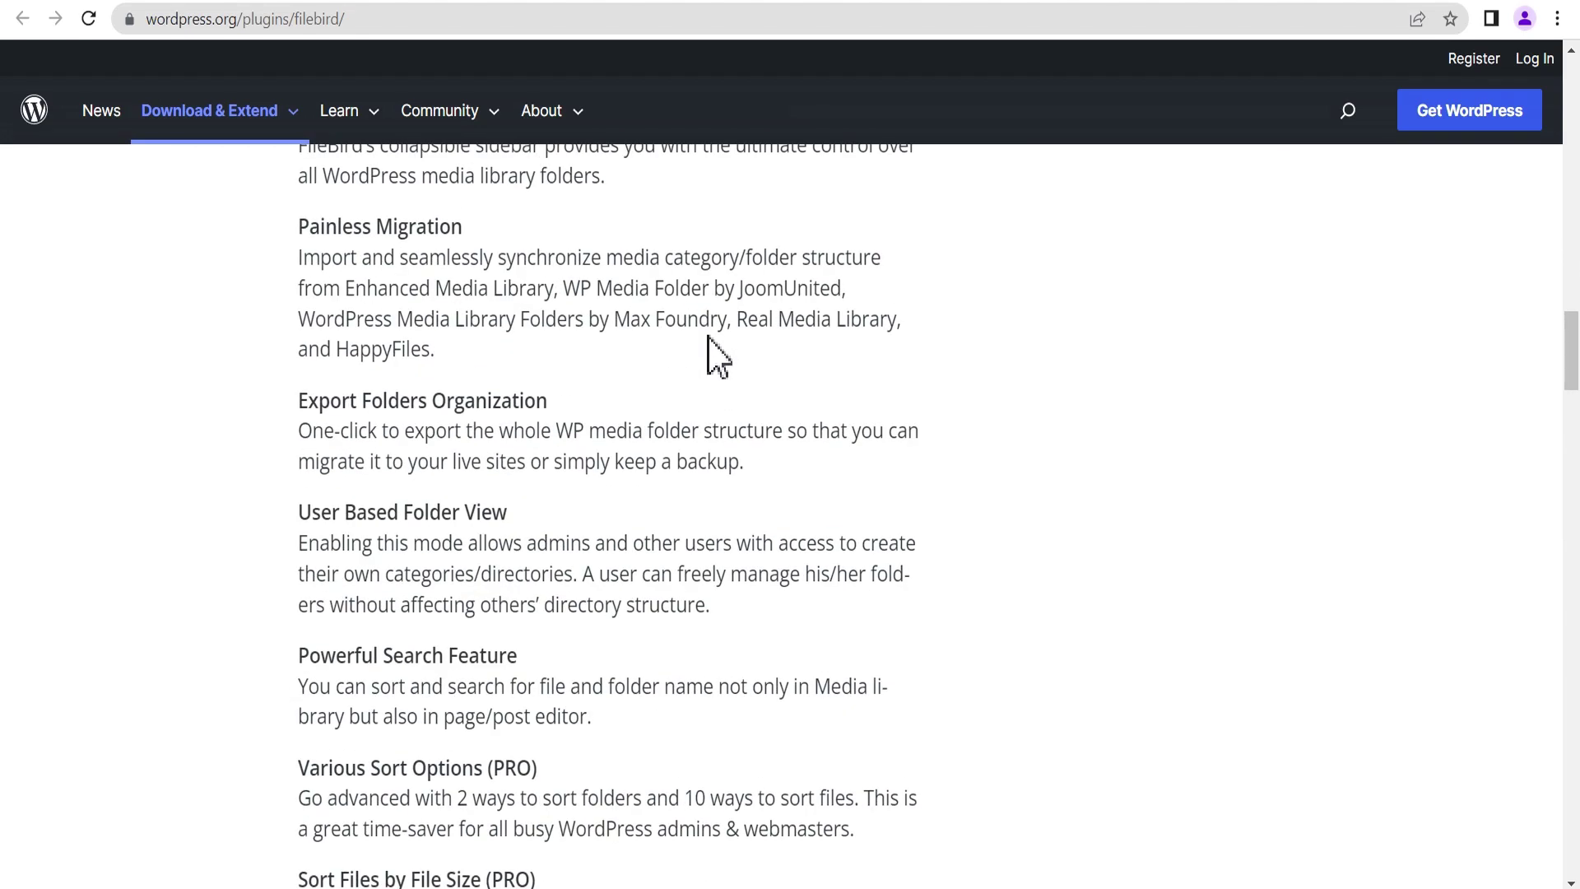
# - Return to the FileBird Import/Export settings tab in the WordPress admin
pyautogui.click(129, 1)
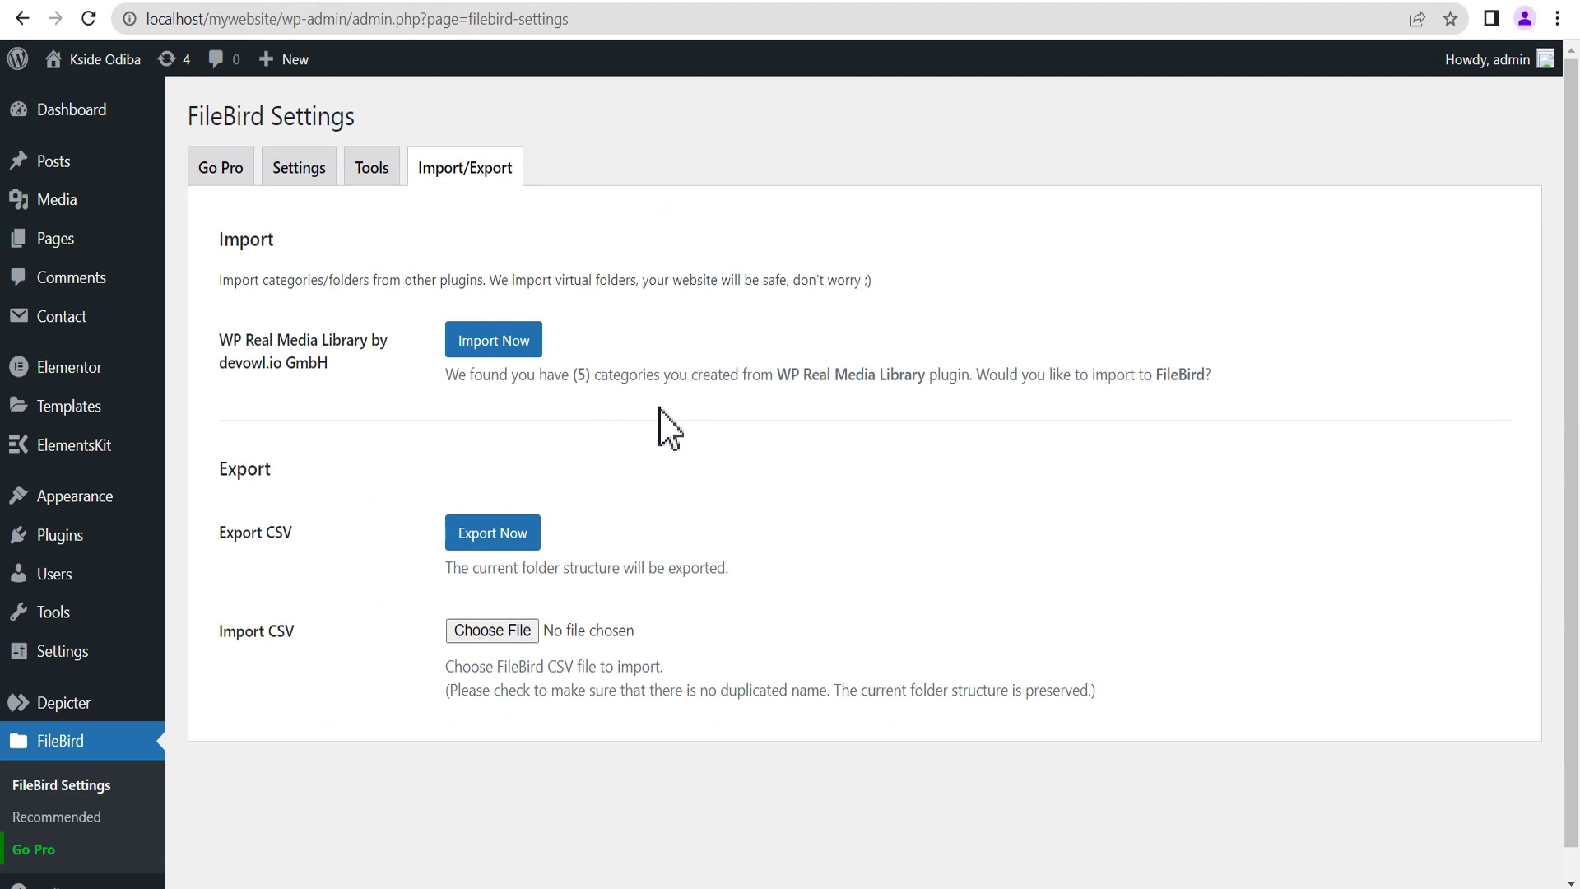